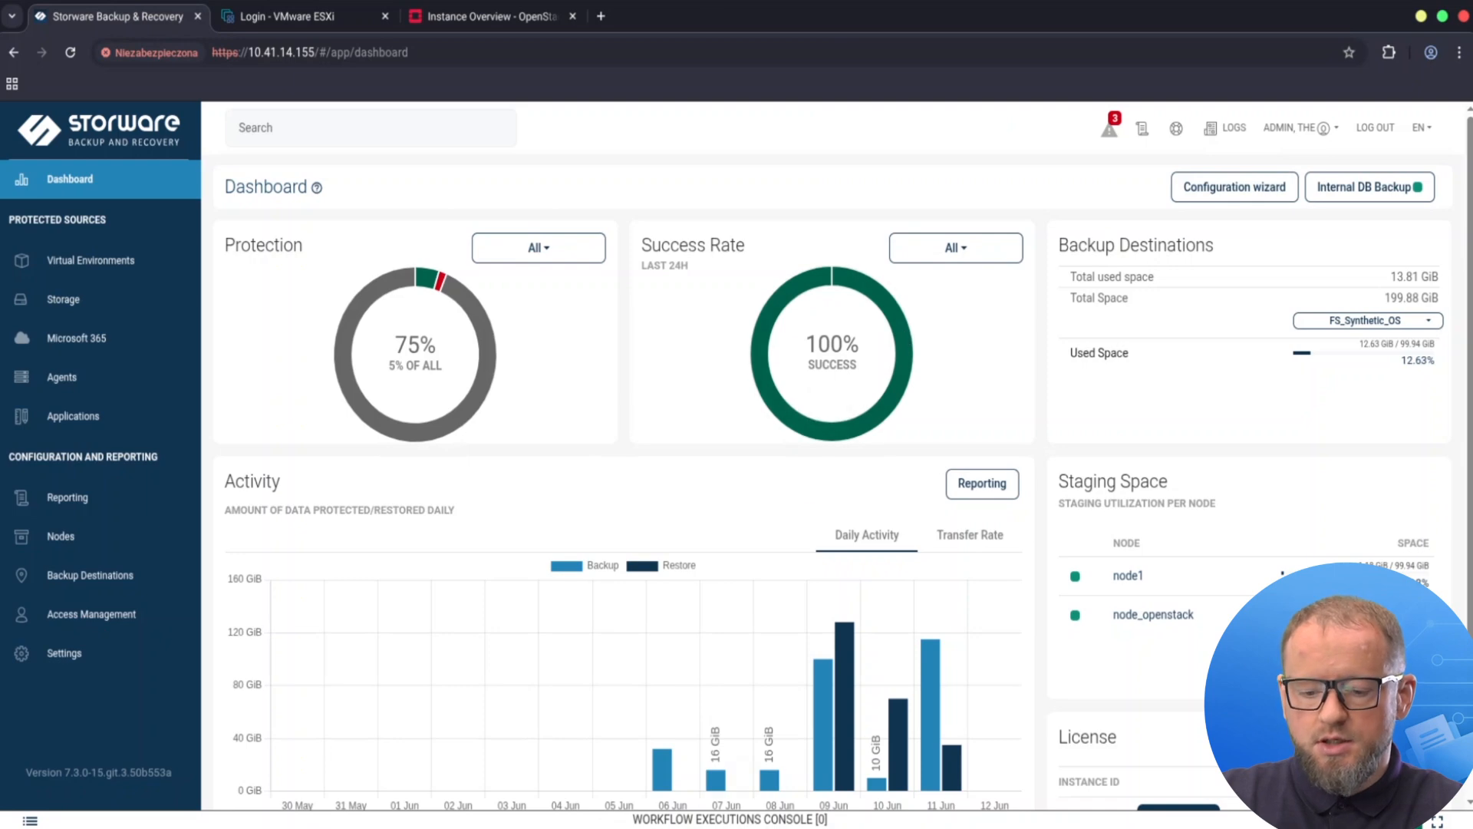
Switch from the Storware dashboard to the node's remote root terminal window.
key("alt+Tab")
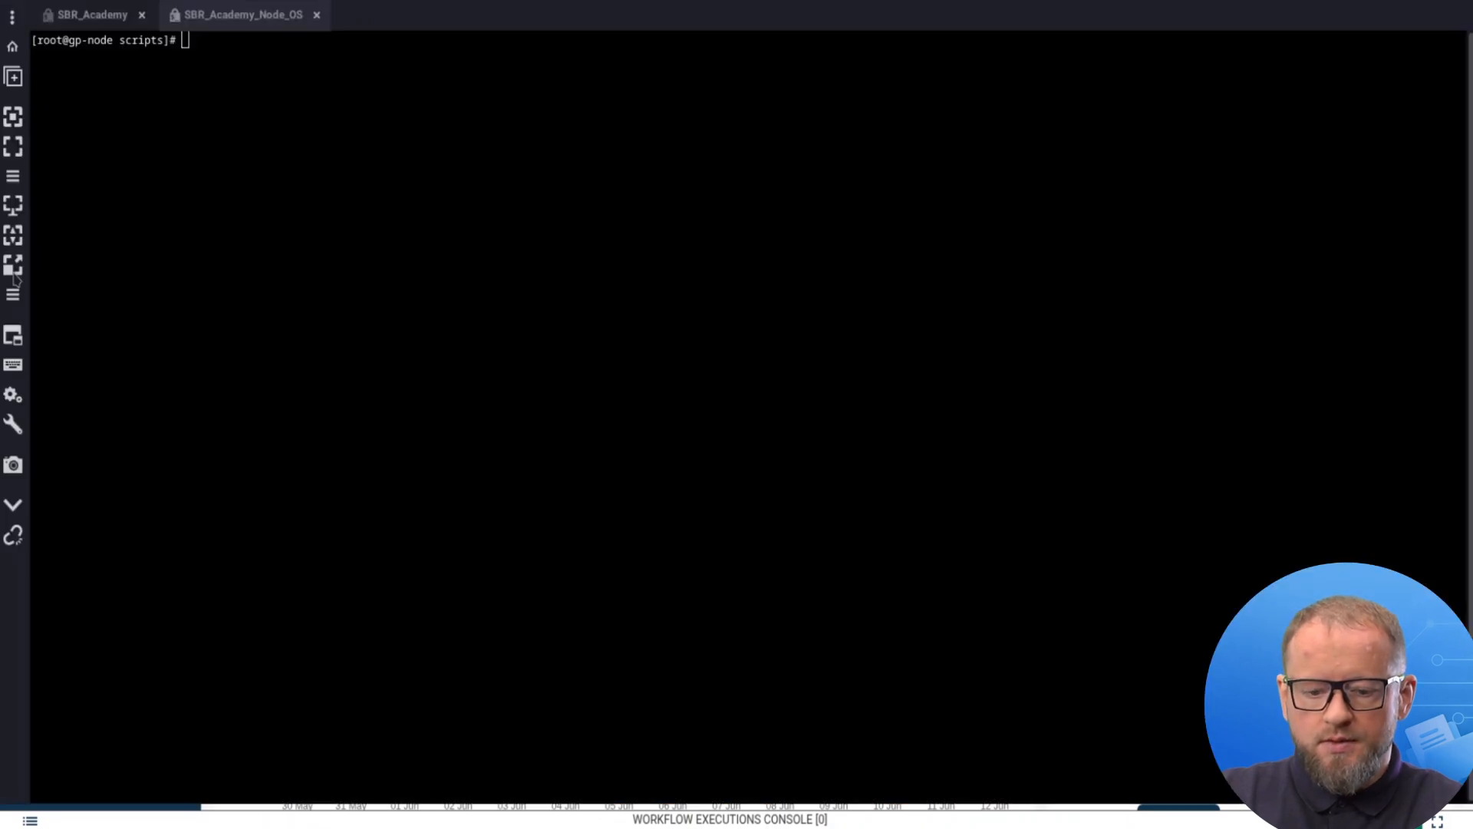
On the SBR_Academy session, change into /opt/vprotect/node/scripts and list its contents with ll.
left_click(81, 15)
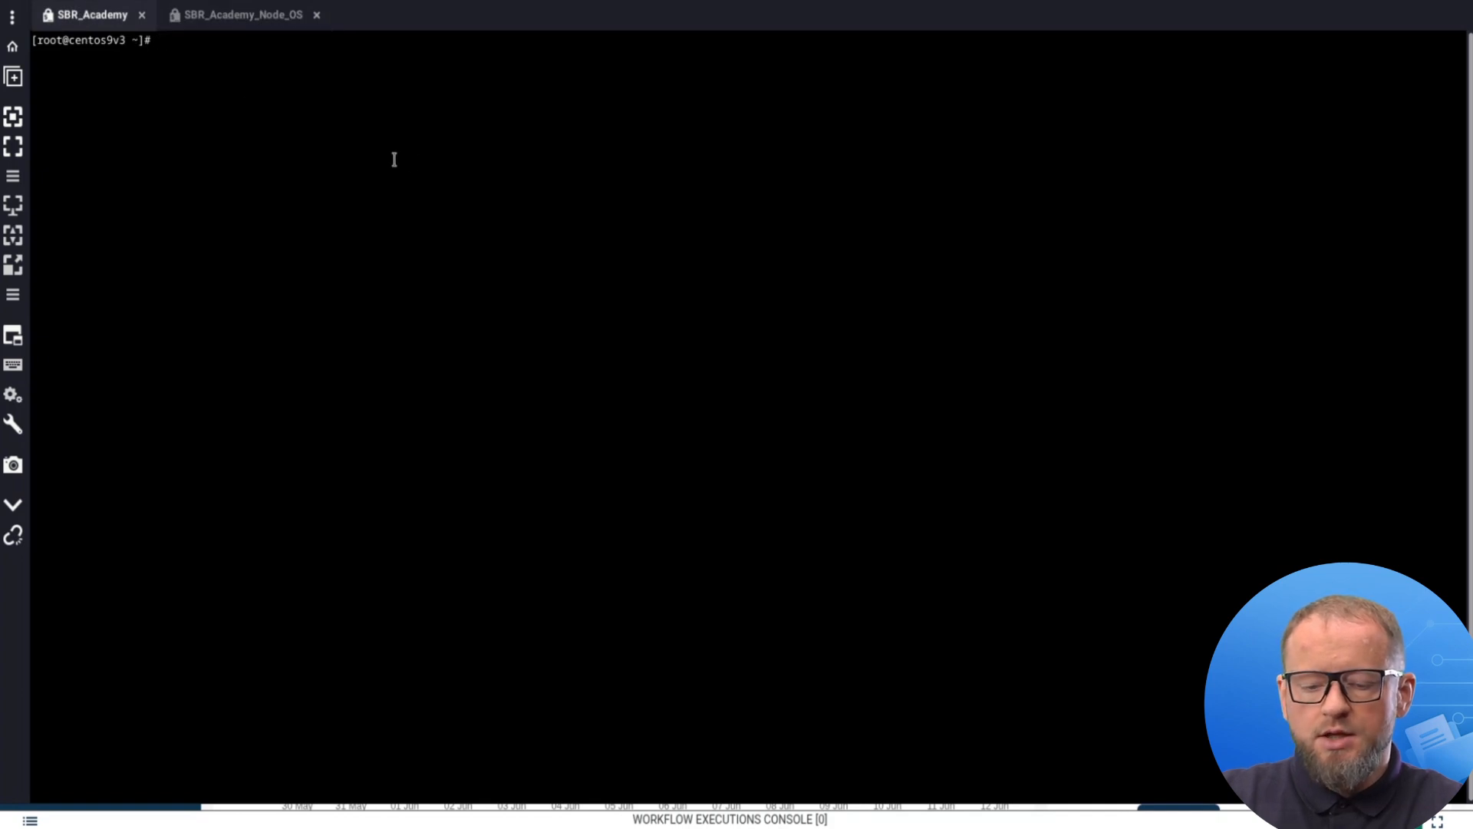
type("cd ")
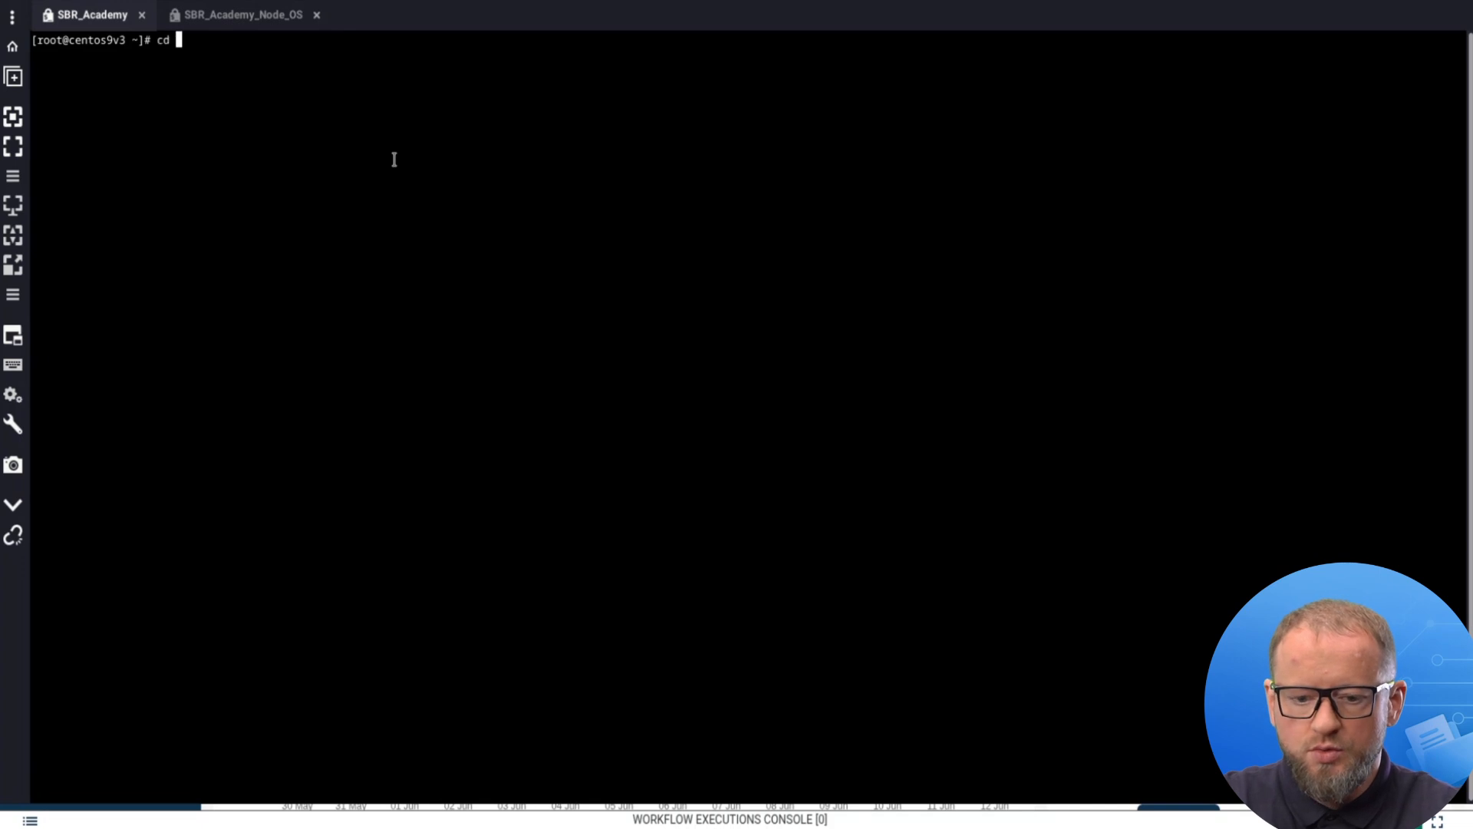
type(" /op")
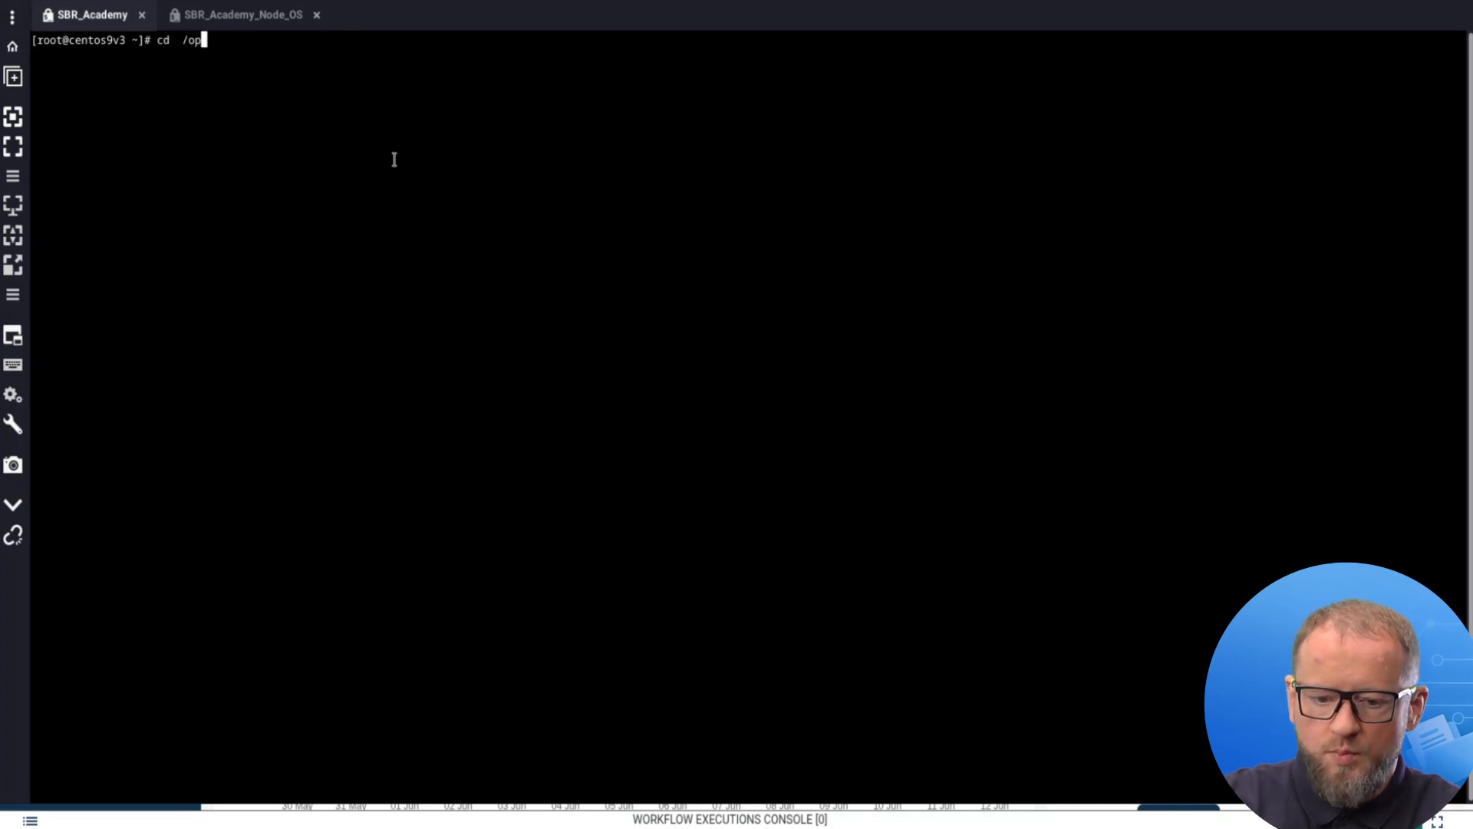
type("t/v")
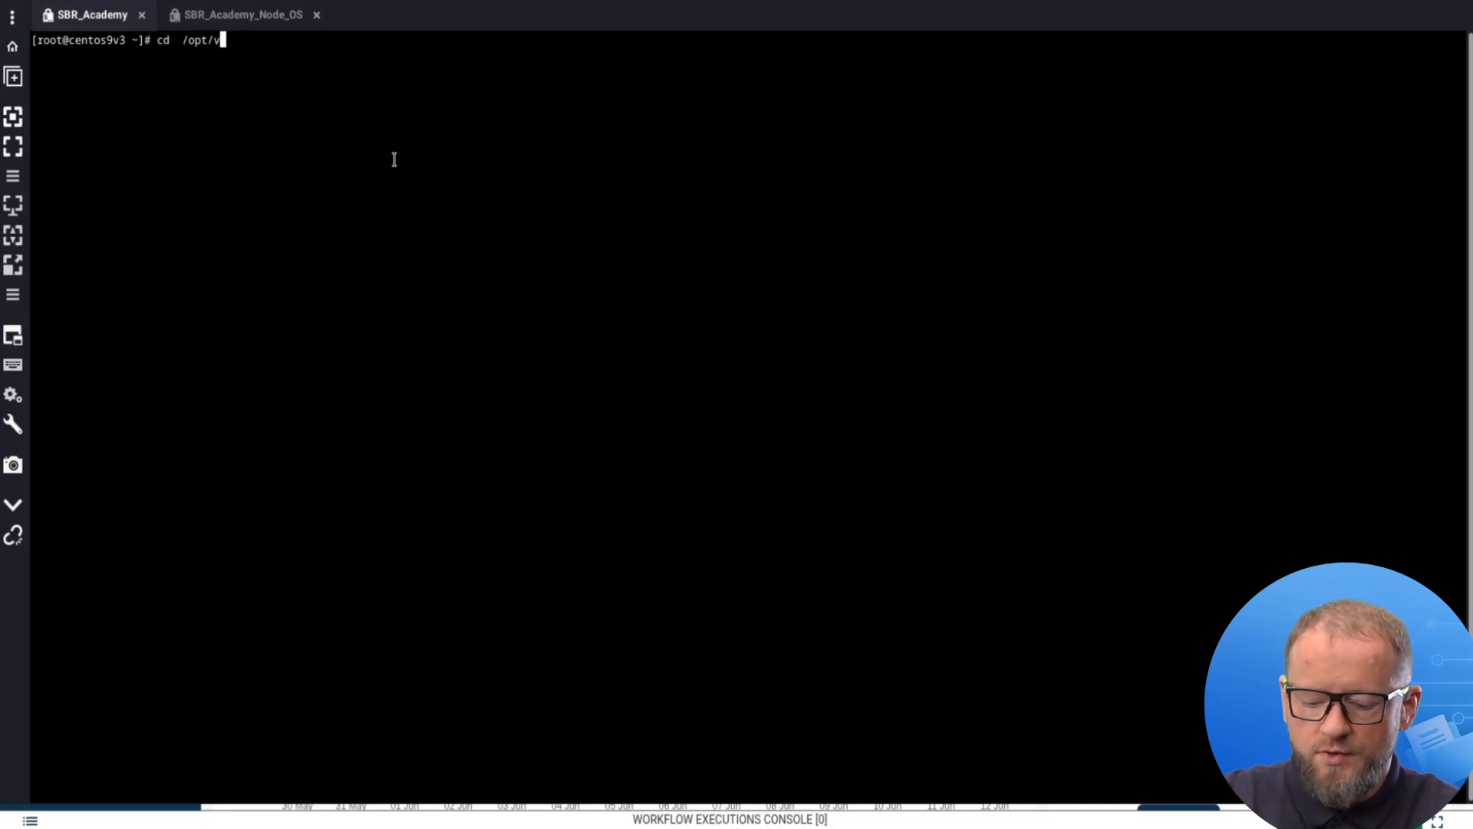
type("protect/node/scr")
key("Tab")
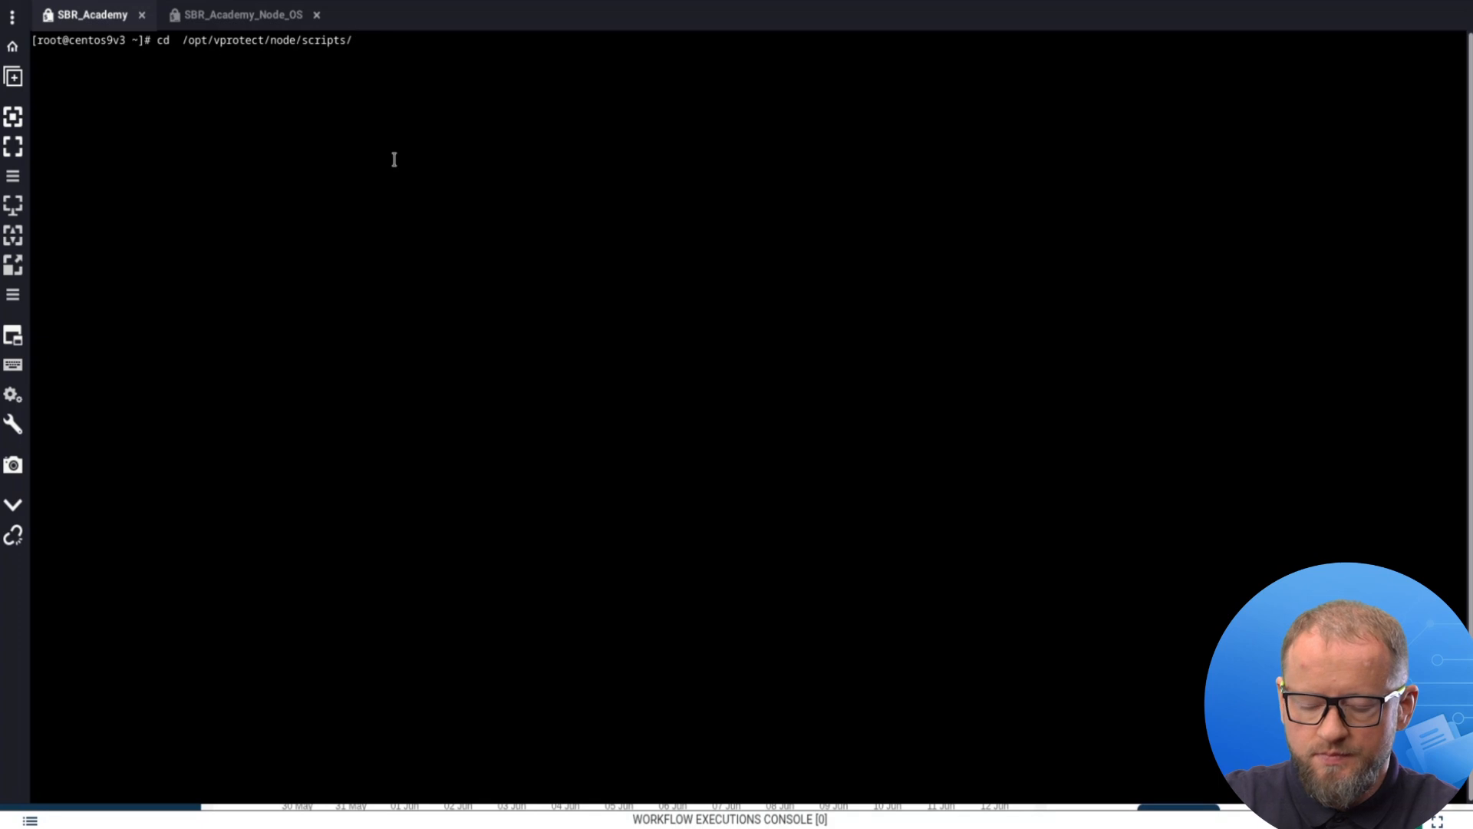
key("Return")
type("ll")
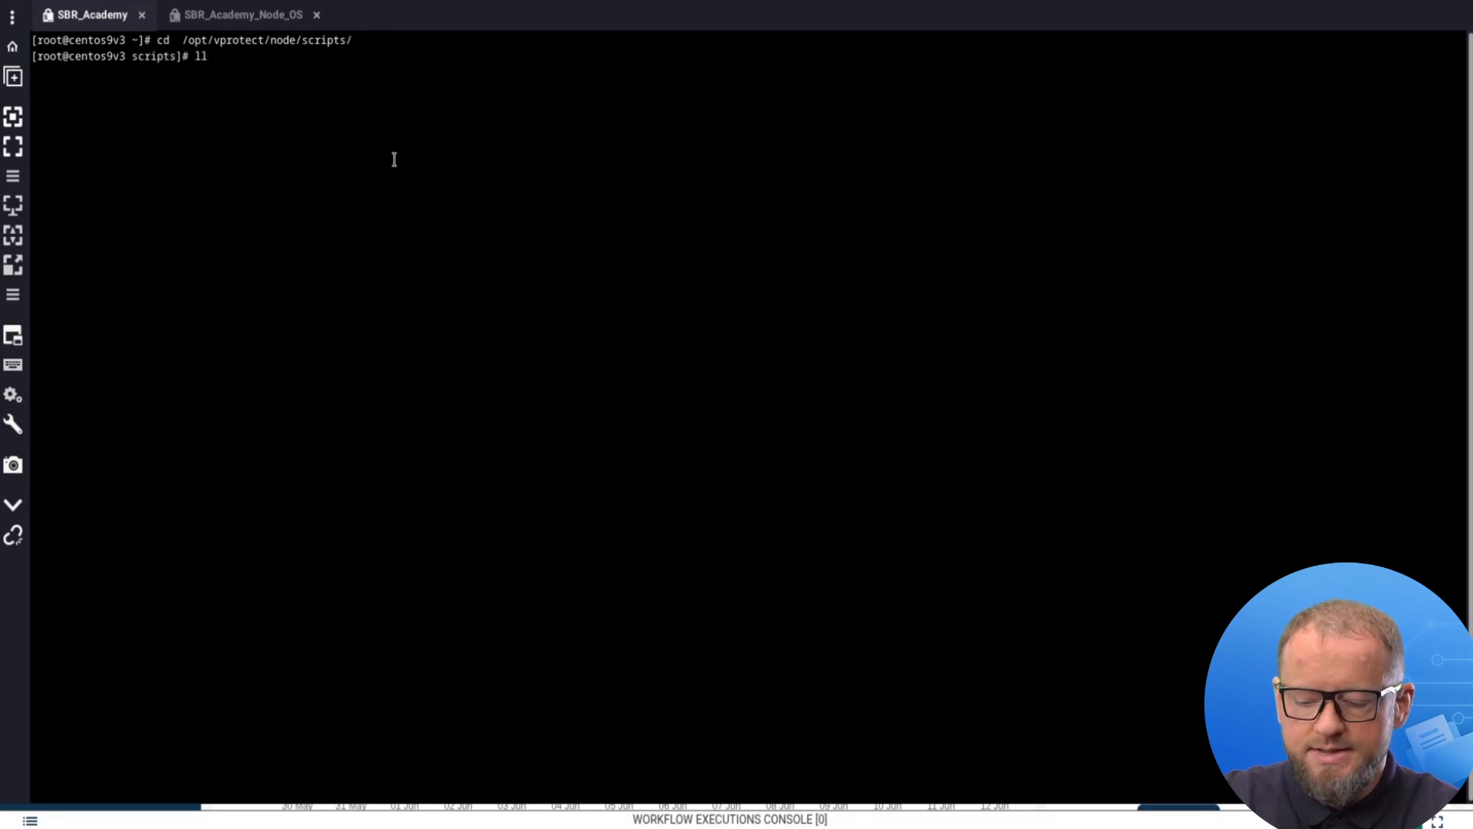
key("Return")
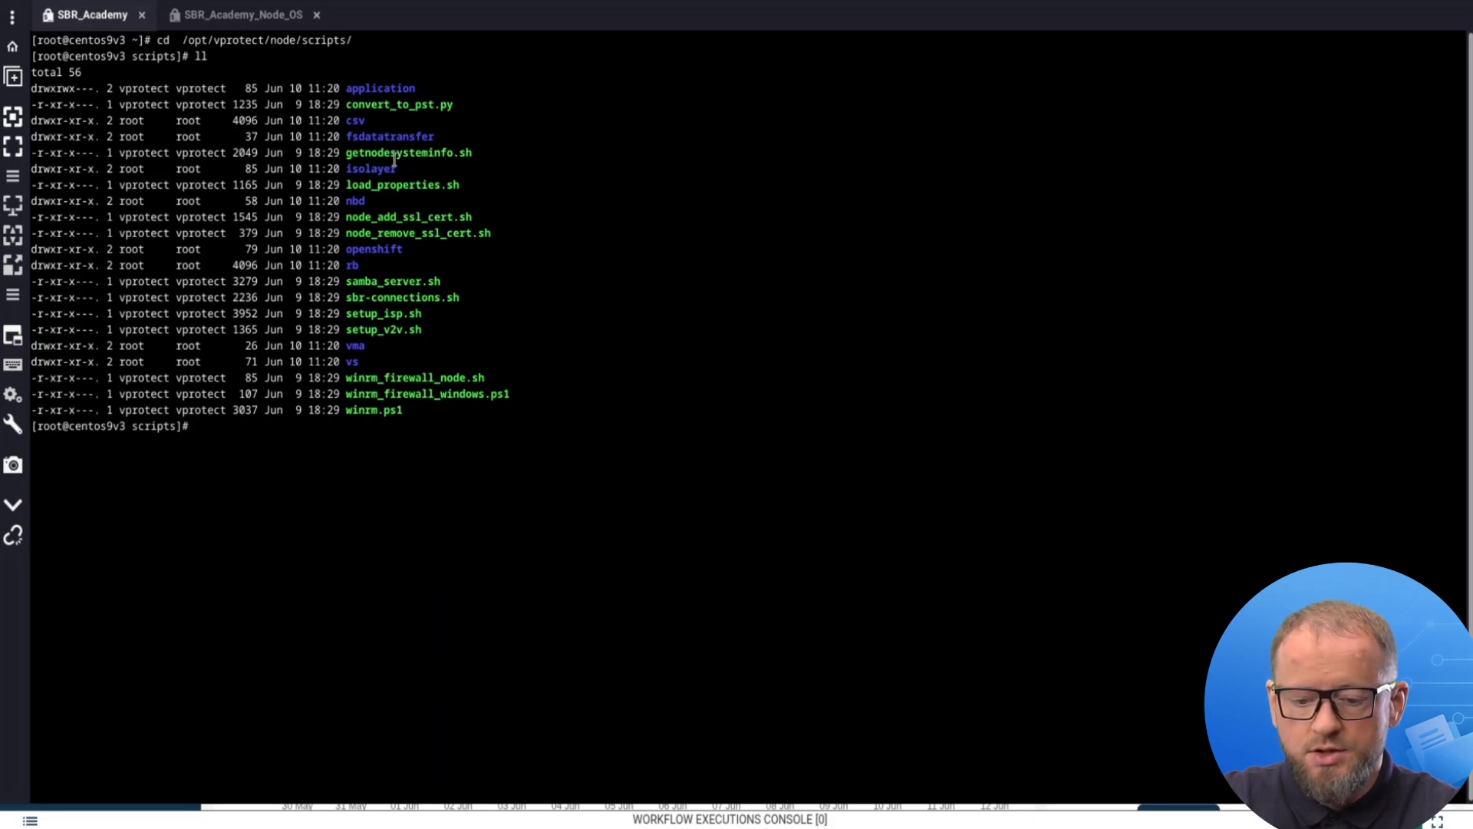
Run ./setup_v2v.sh until it reports 'Script execution complete.'.
type("./s")
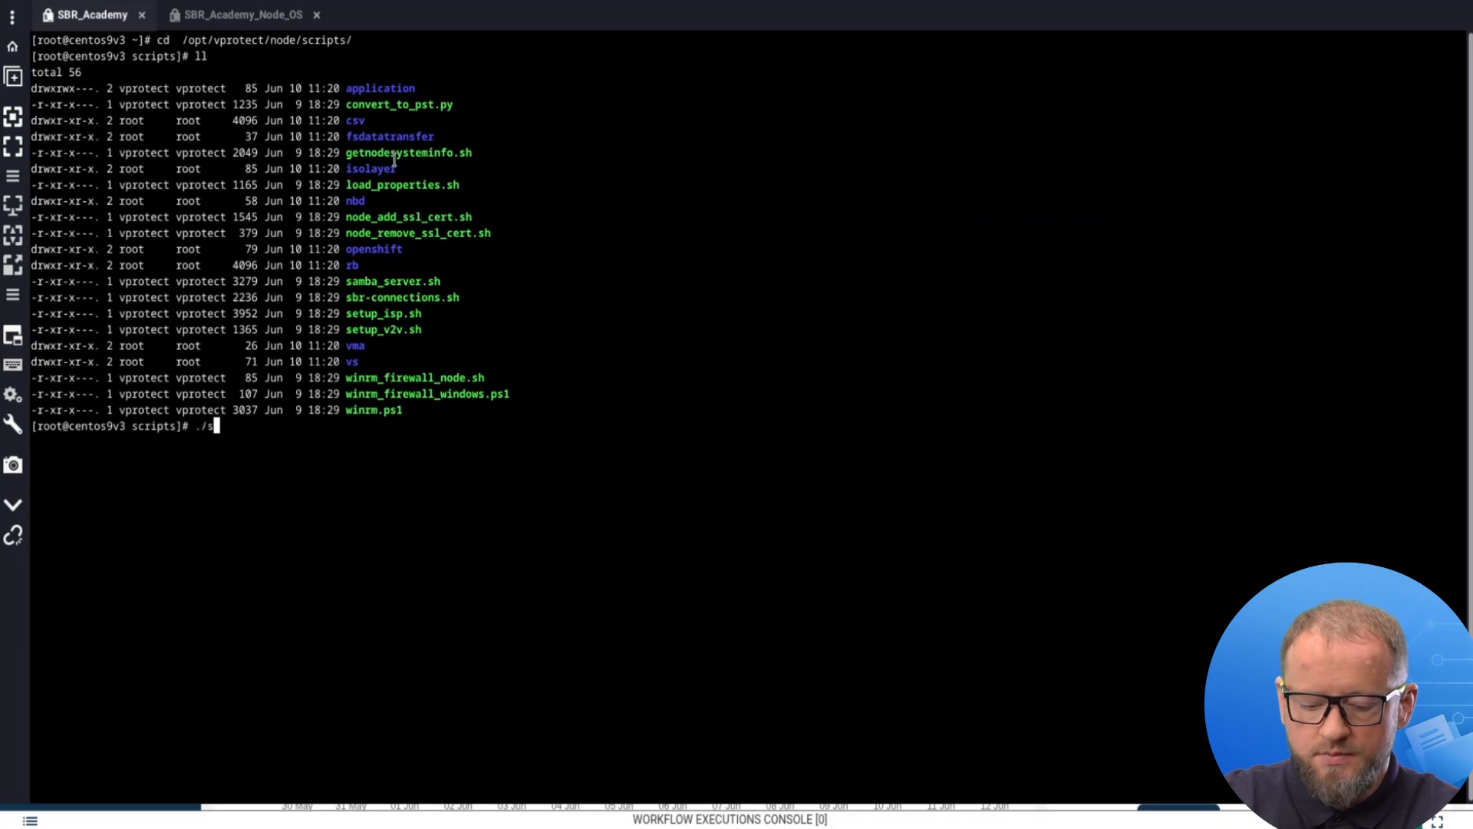
type("se")
key("BackSpace")
key("BackSpace")
type("e")
key("Tab")
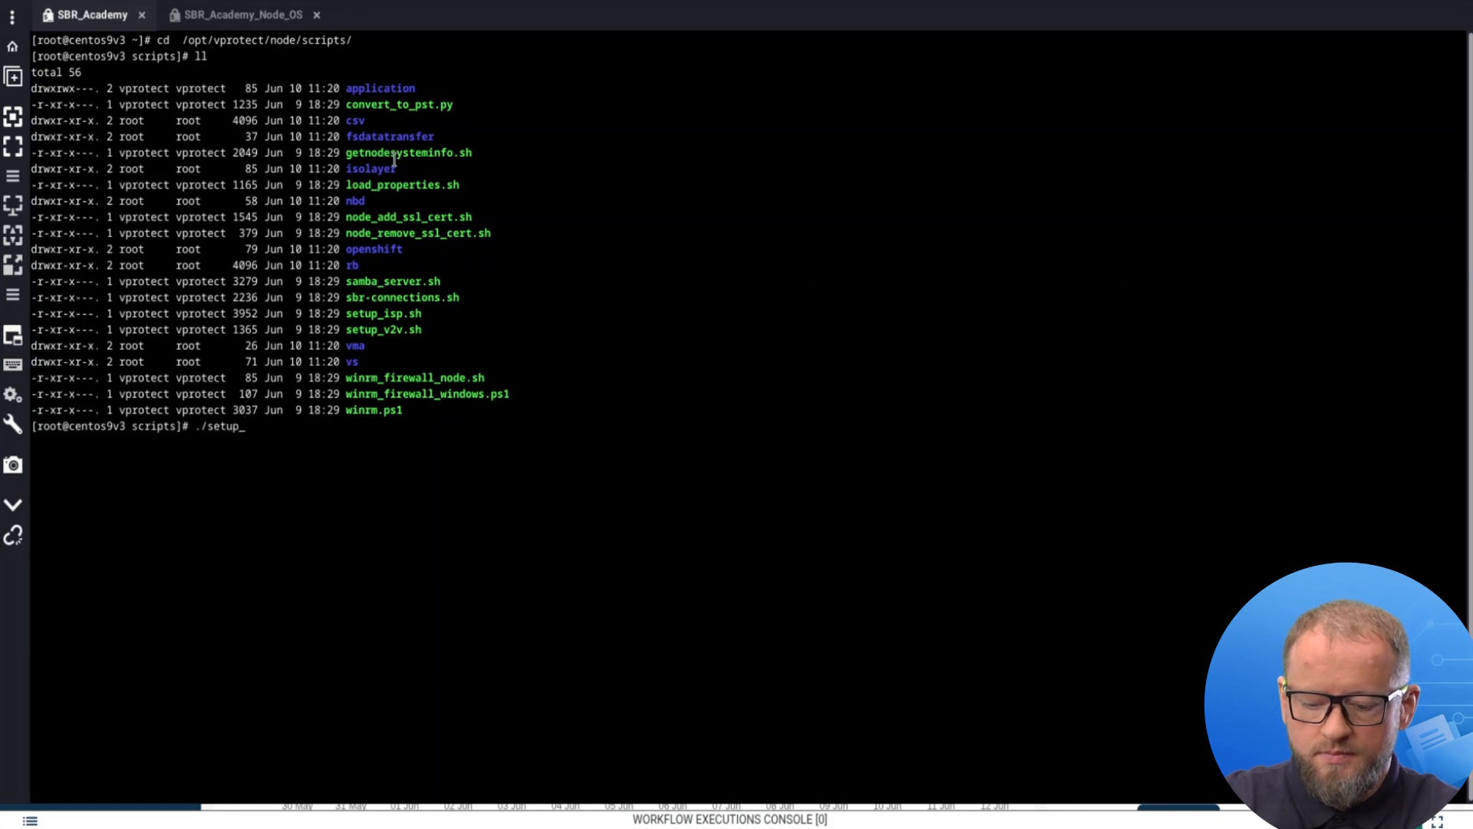
type("v")
key("Tab")
key("Return")
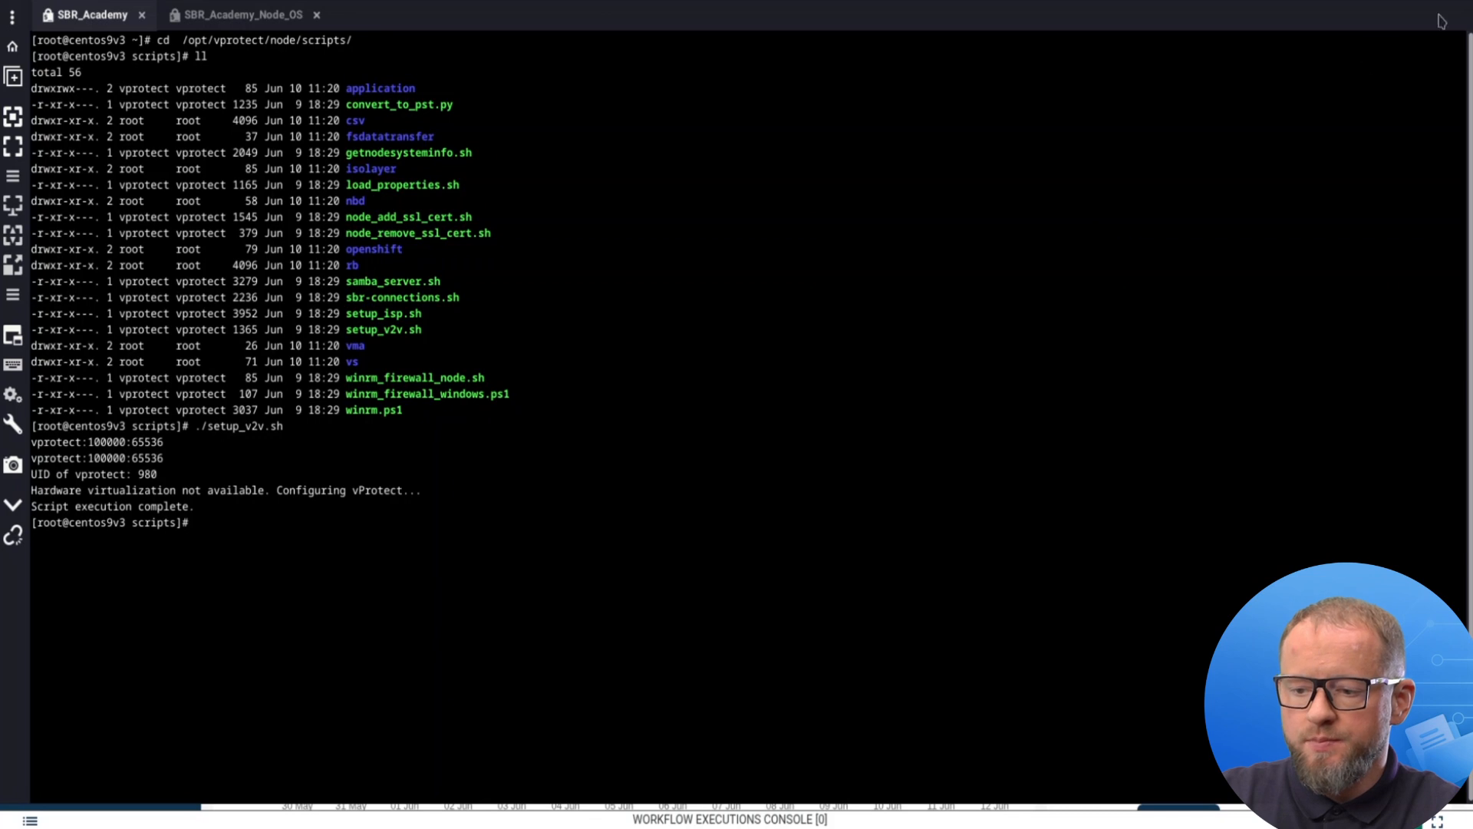
Back in the Storware console, review the Virtualization Providers list.
key("alt+Tab")
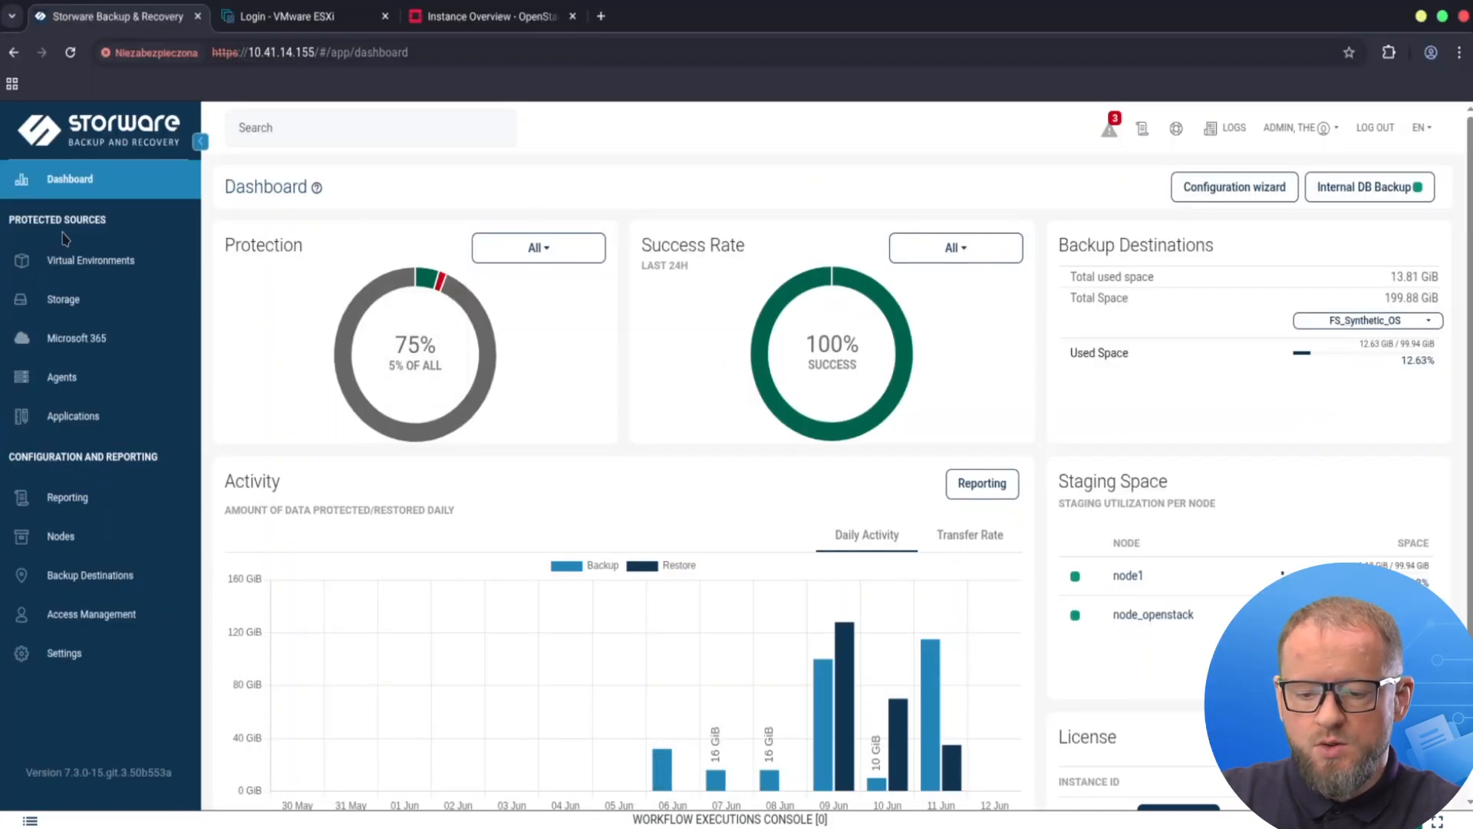
left_click(130, 265)
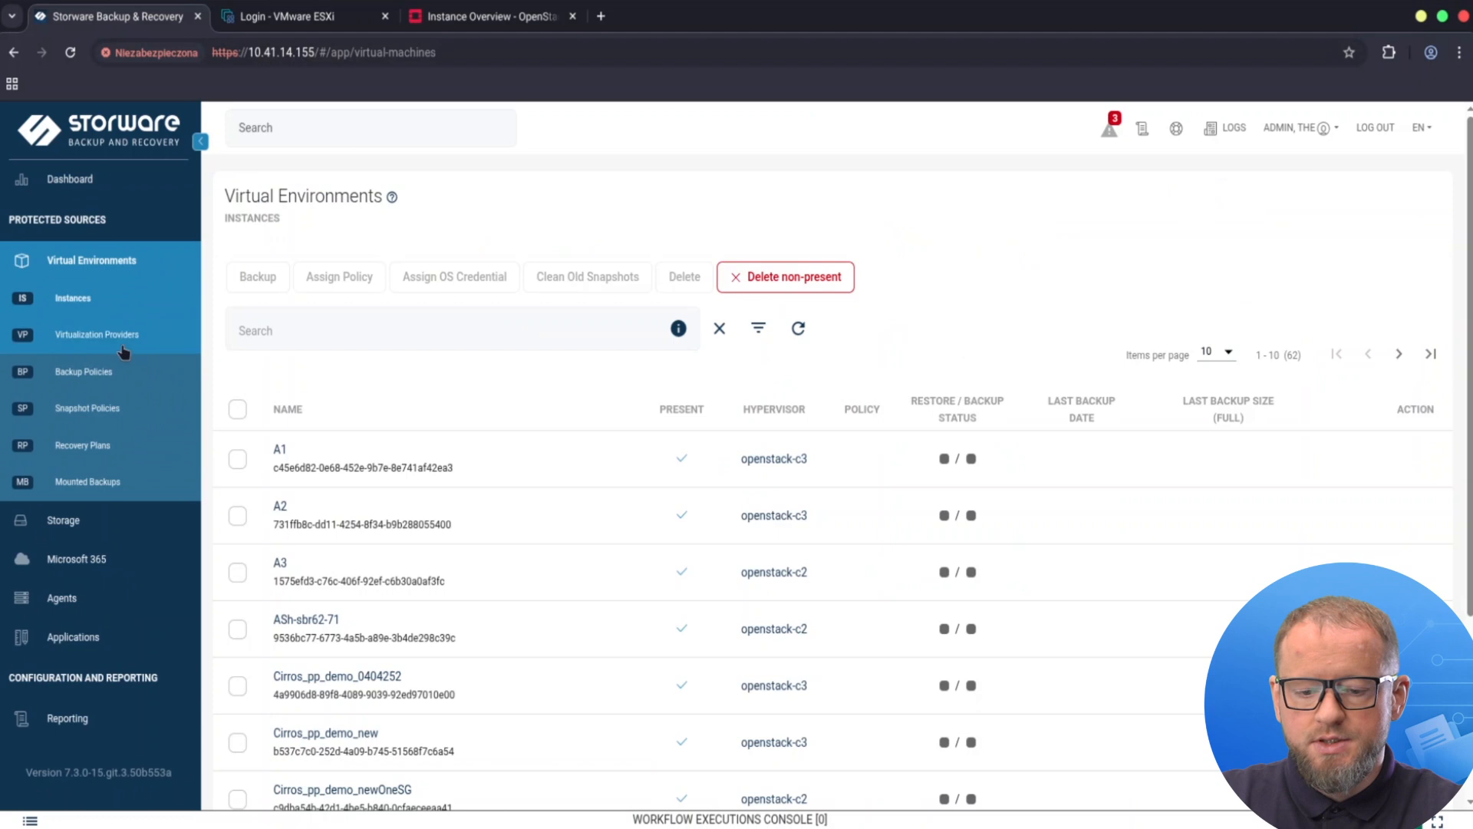
left_click(107, 337)
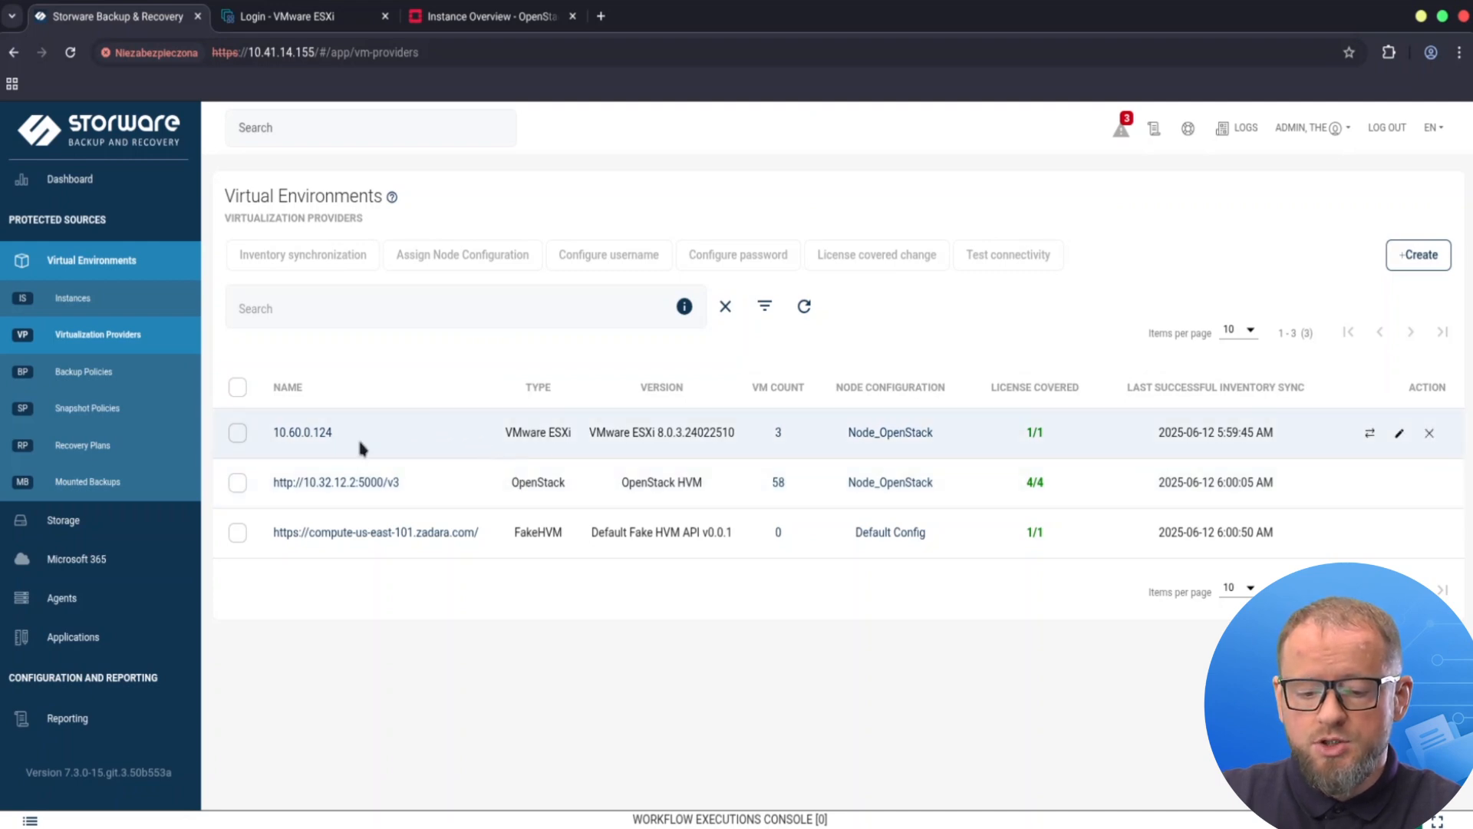
scroll(108, 585, "down", 2)
Review the Nodes list, then open Backup Policies showing the Prod_VMs policy.
left_click(102, 603)
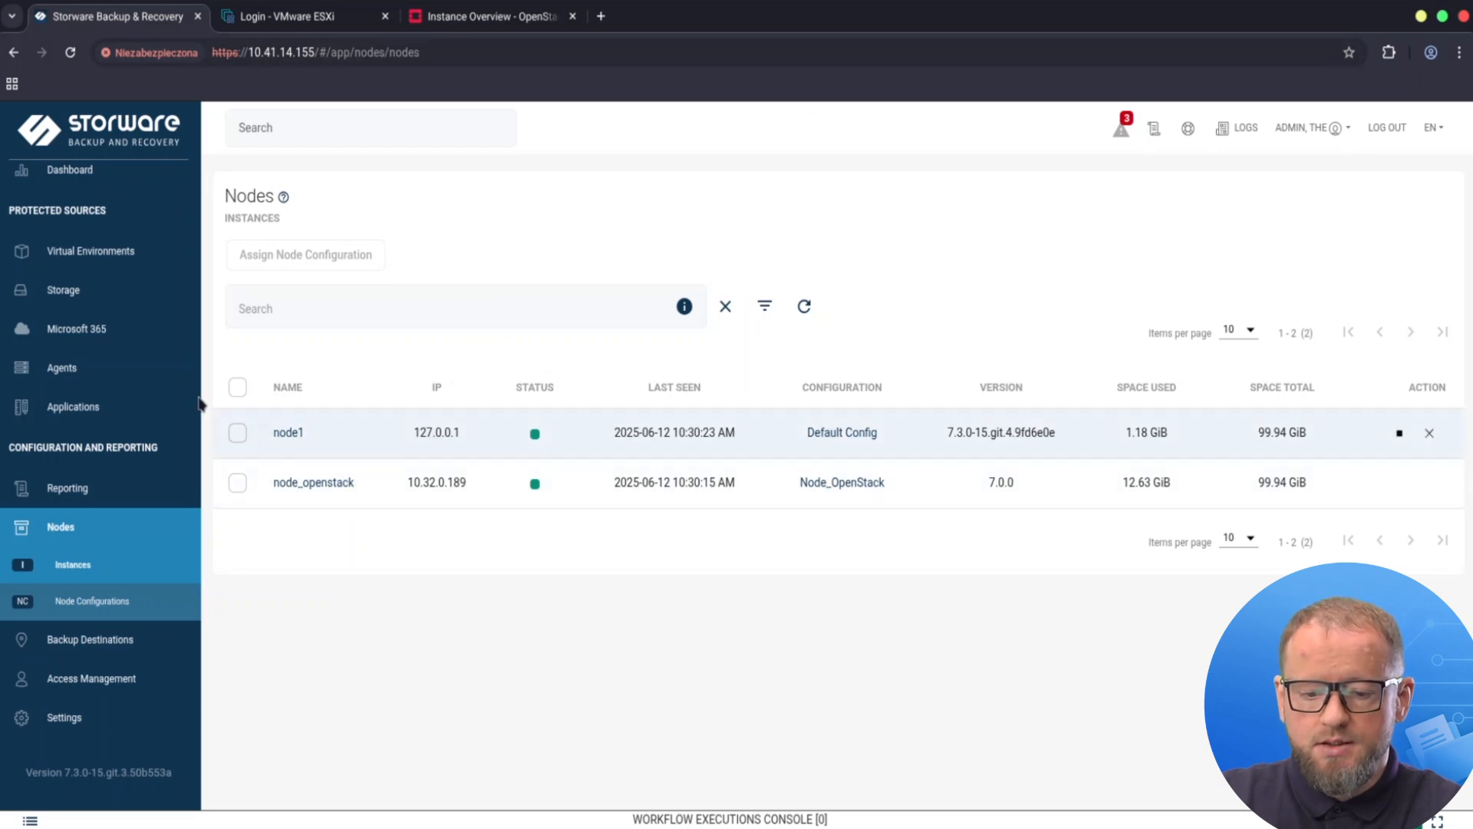
triple_click(109, 258)
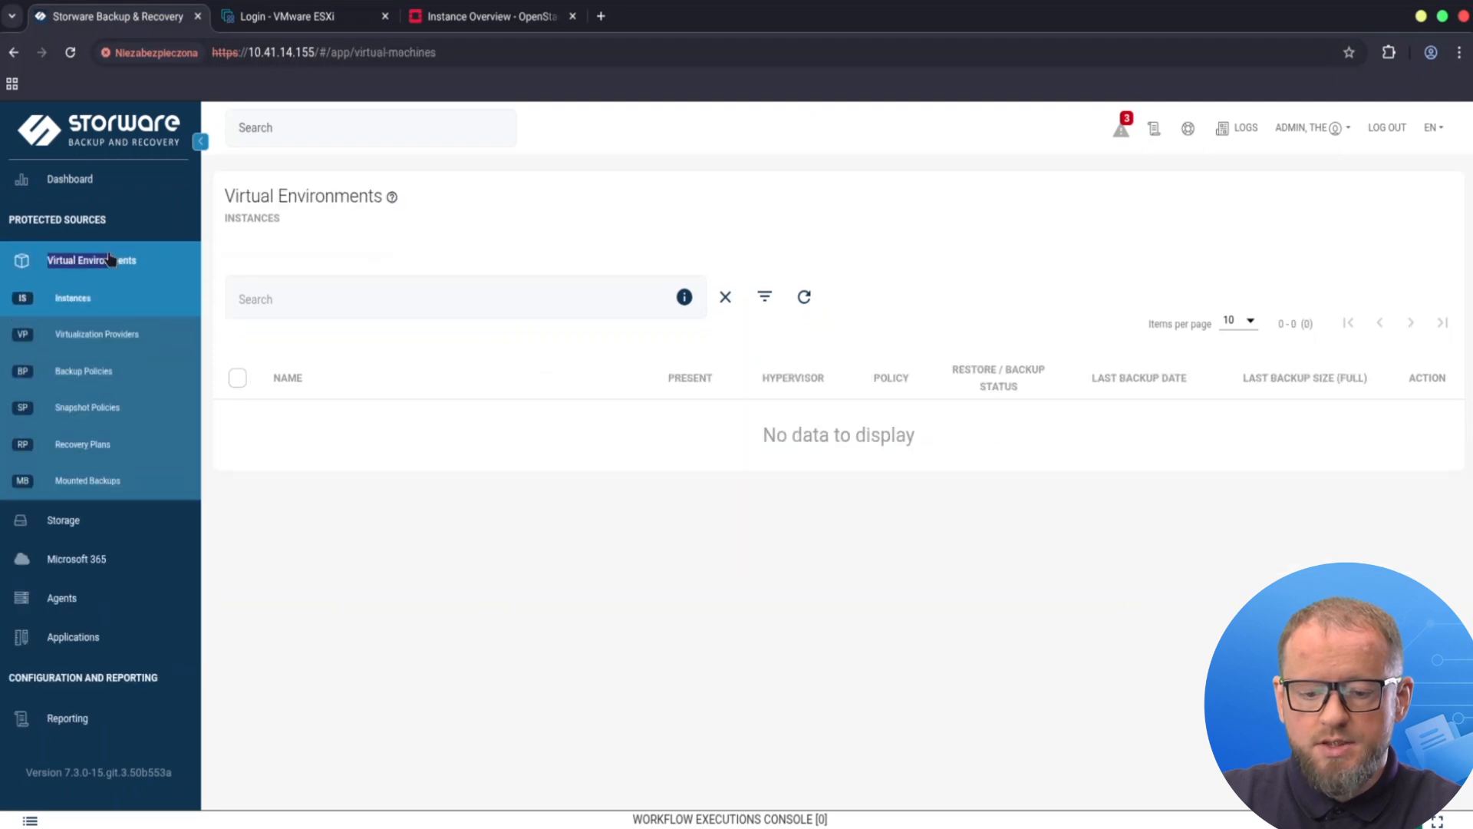
left_click(110, 373)
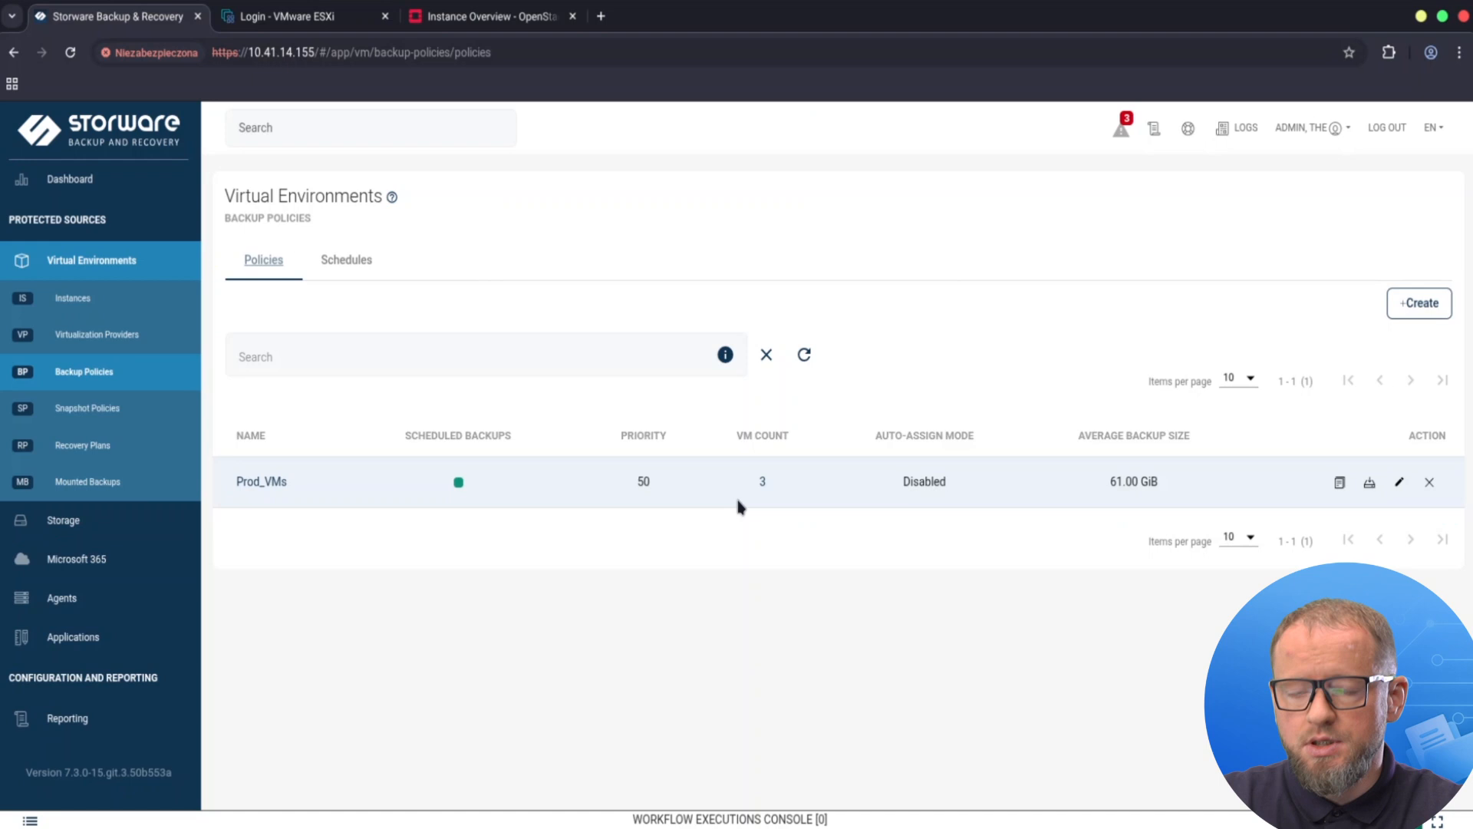
Inspect the Prod_VMs Default rule schedules in the editor, then cancel without saving.
left_click(269, 482)
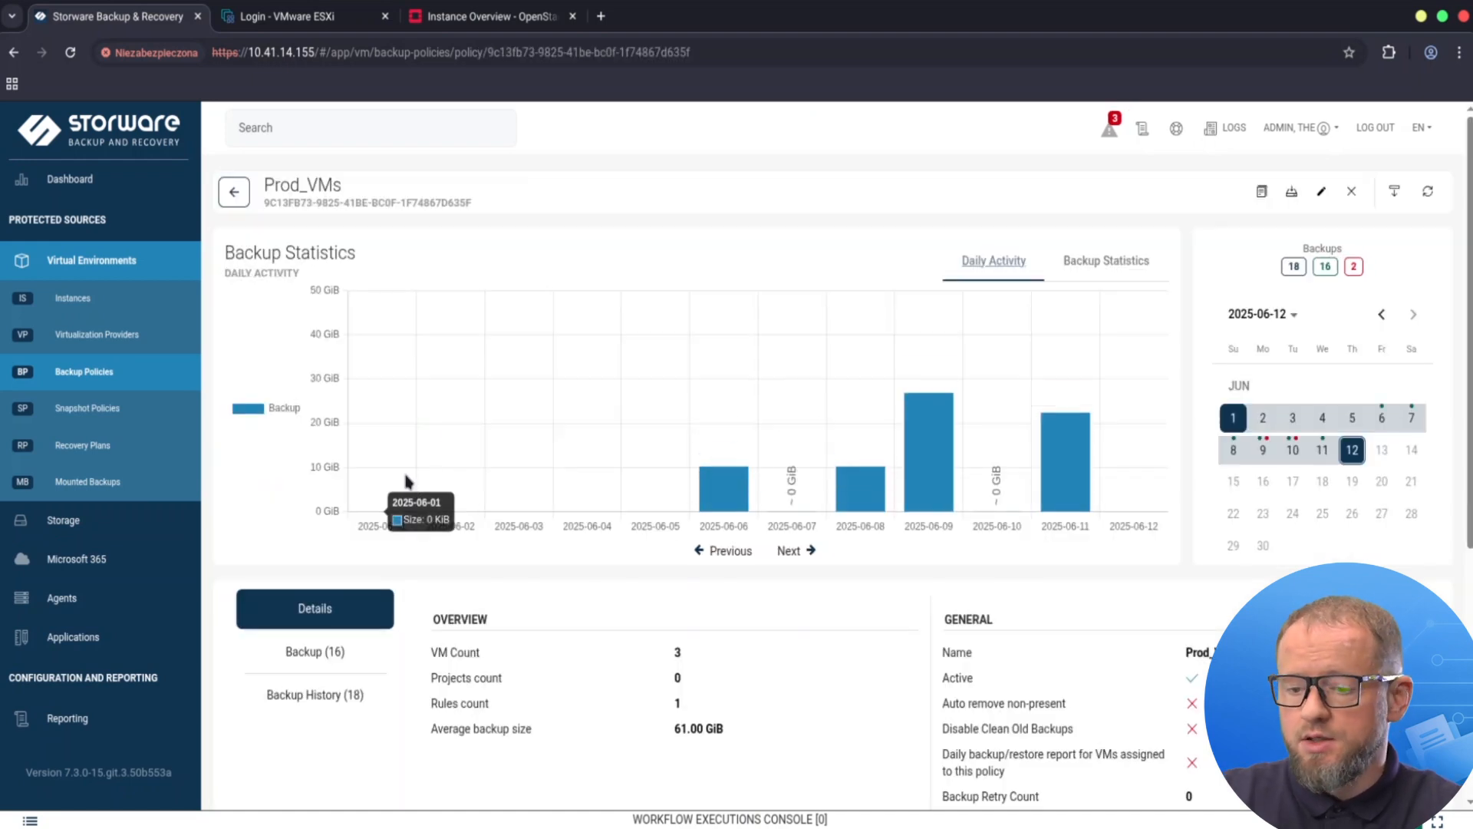
left_click(1321, 192)
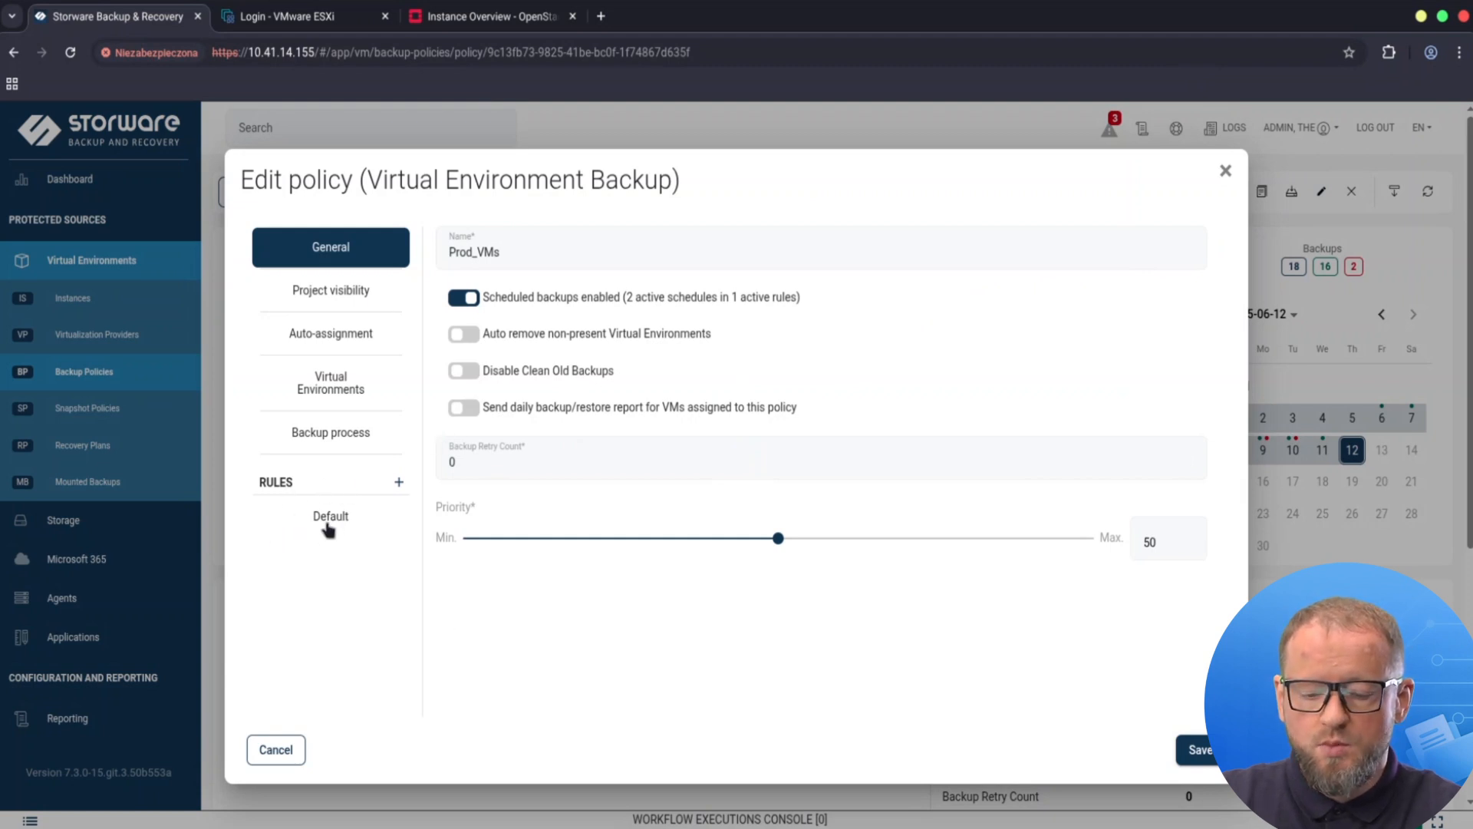
left_click(348, 525)
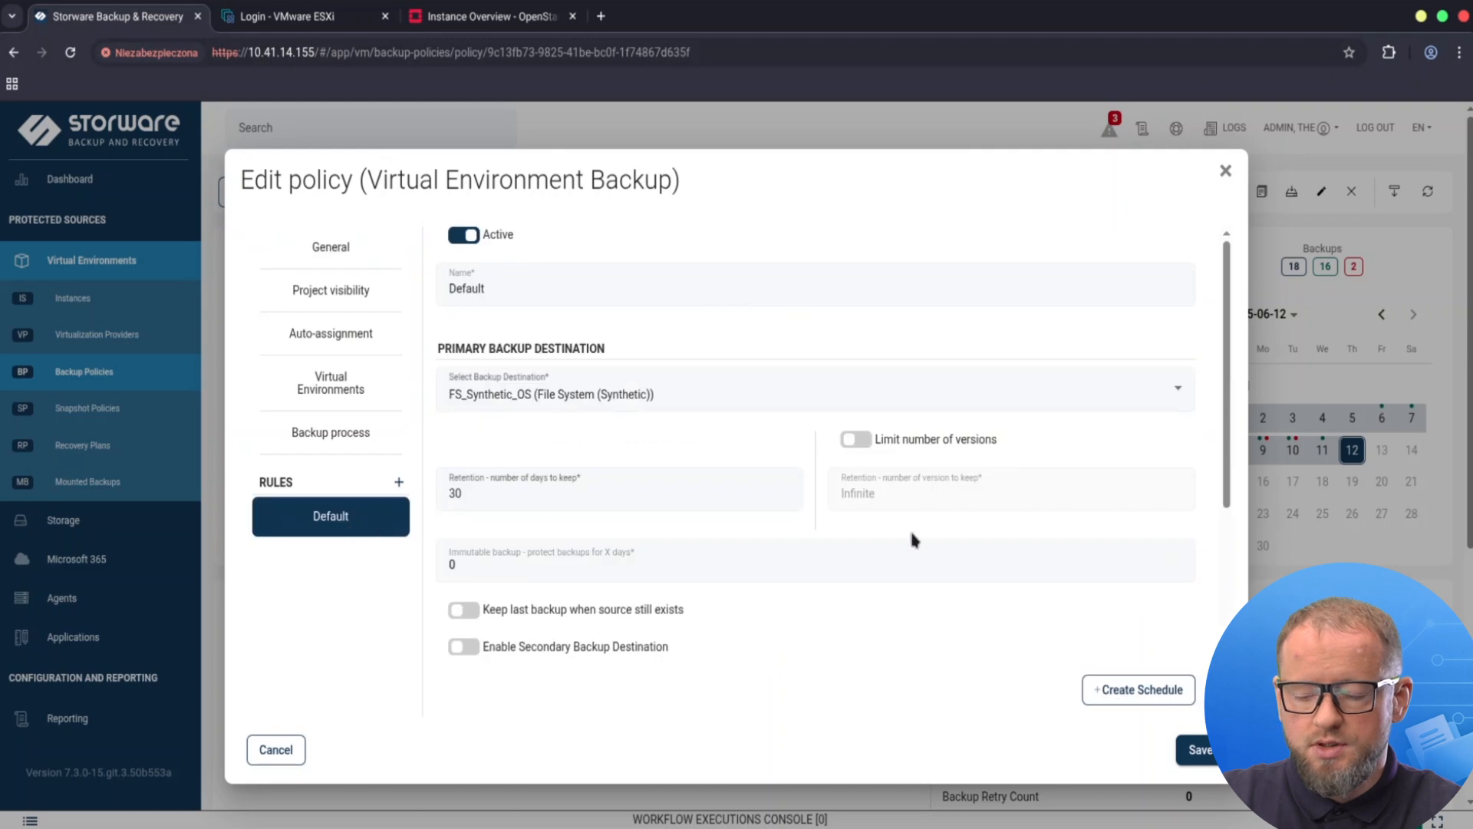
scroll(963, 406, "down", 5)
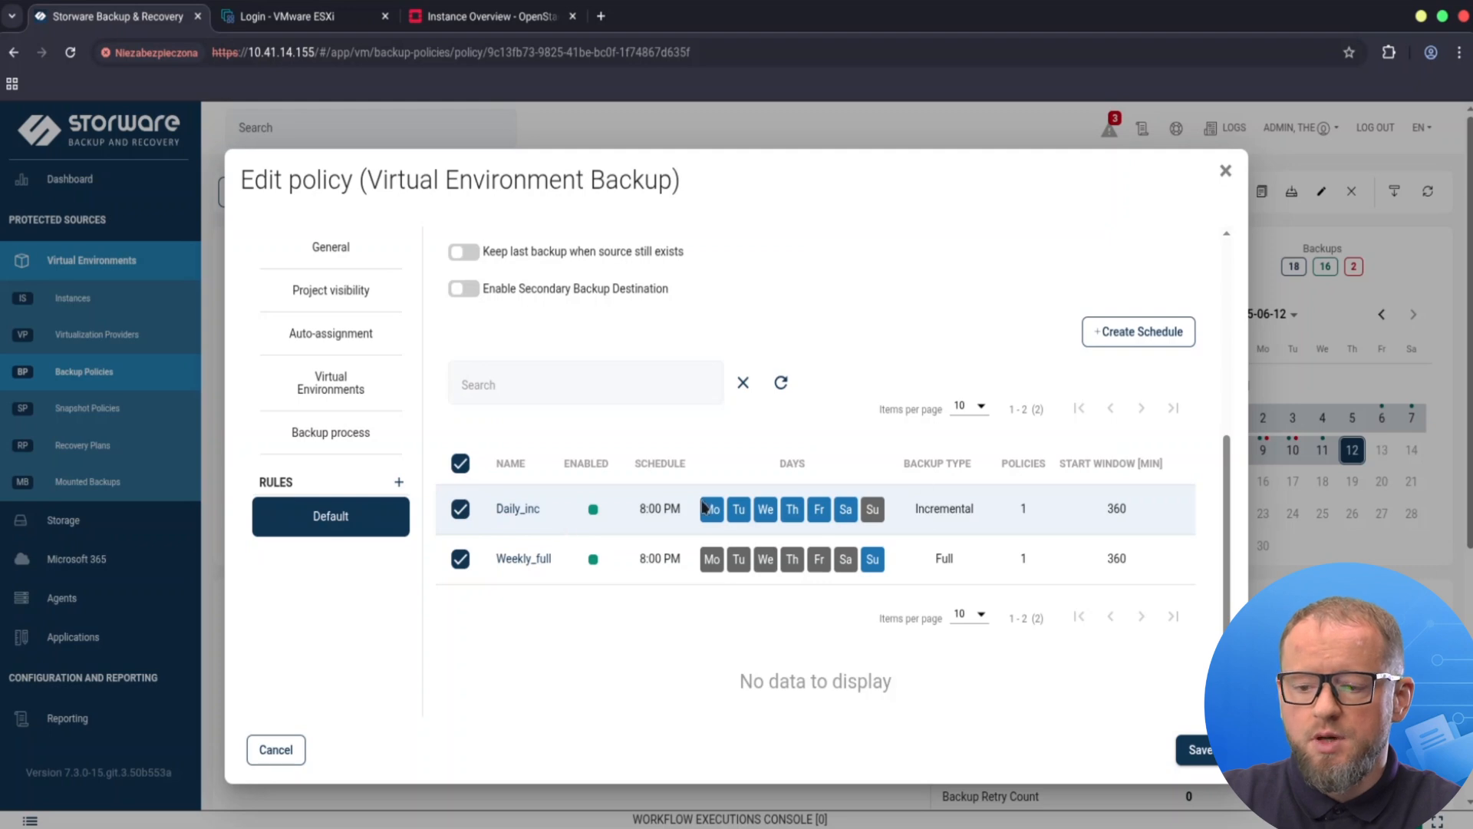
left_click(1225, 175)
scroll(105, 613, "down", 2)
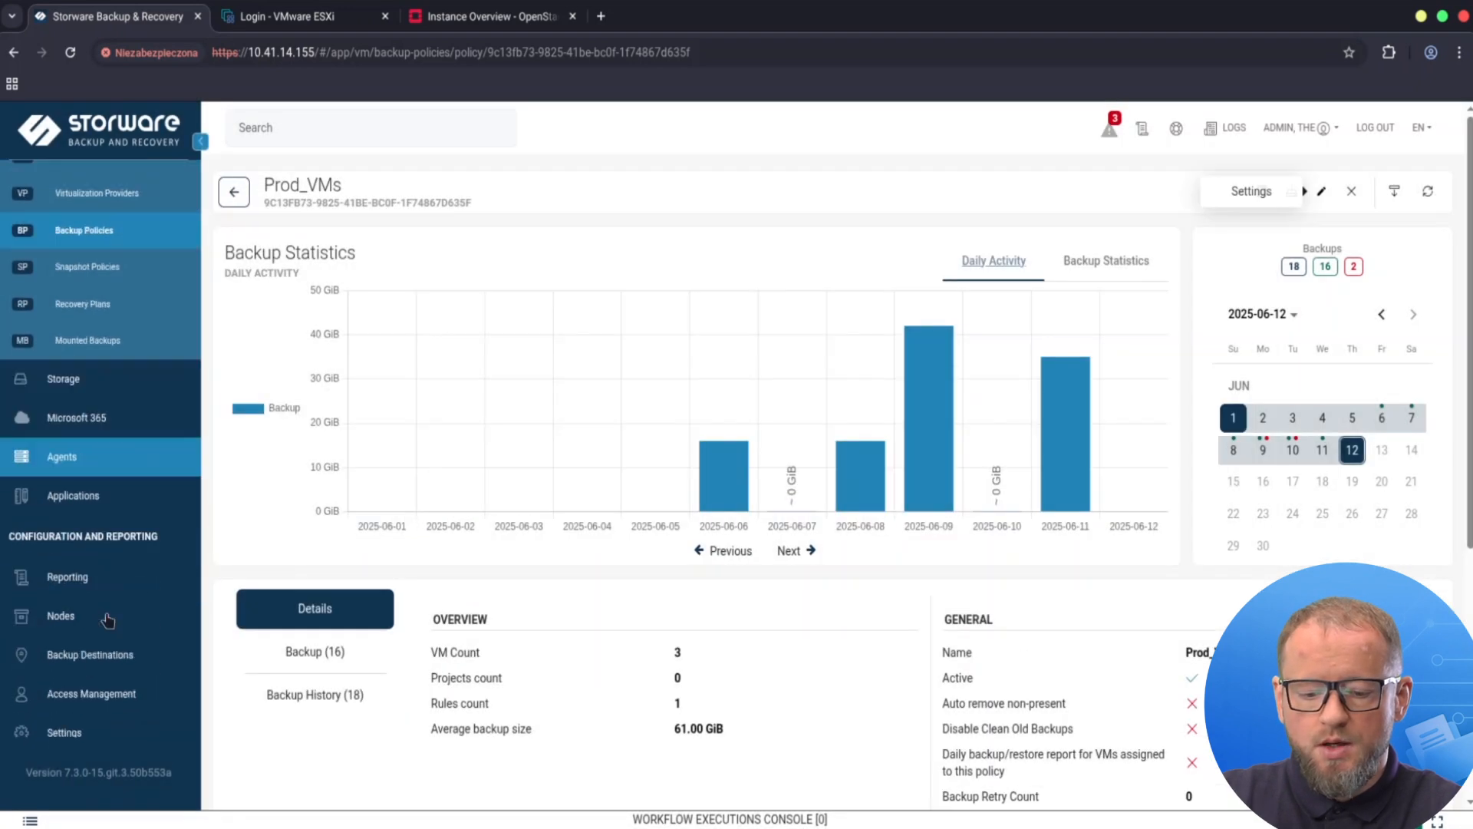
Check the File System backup destinations, then return to the Instances list of 62 VMs.
left_click(121, 653)
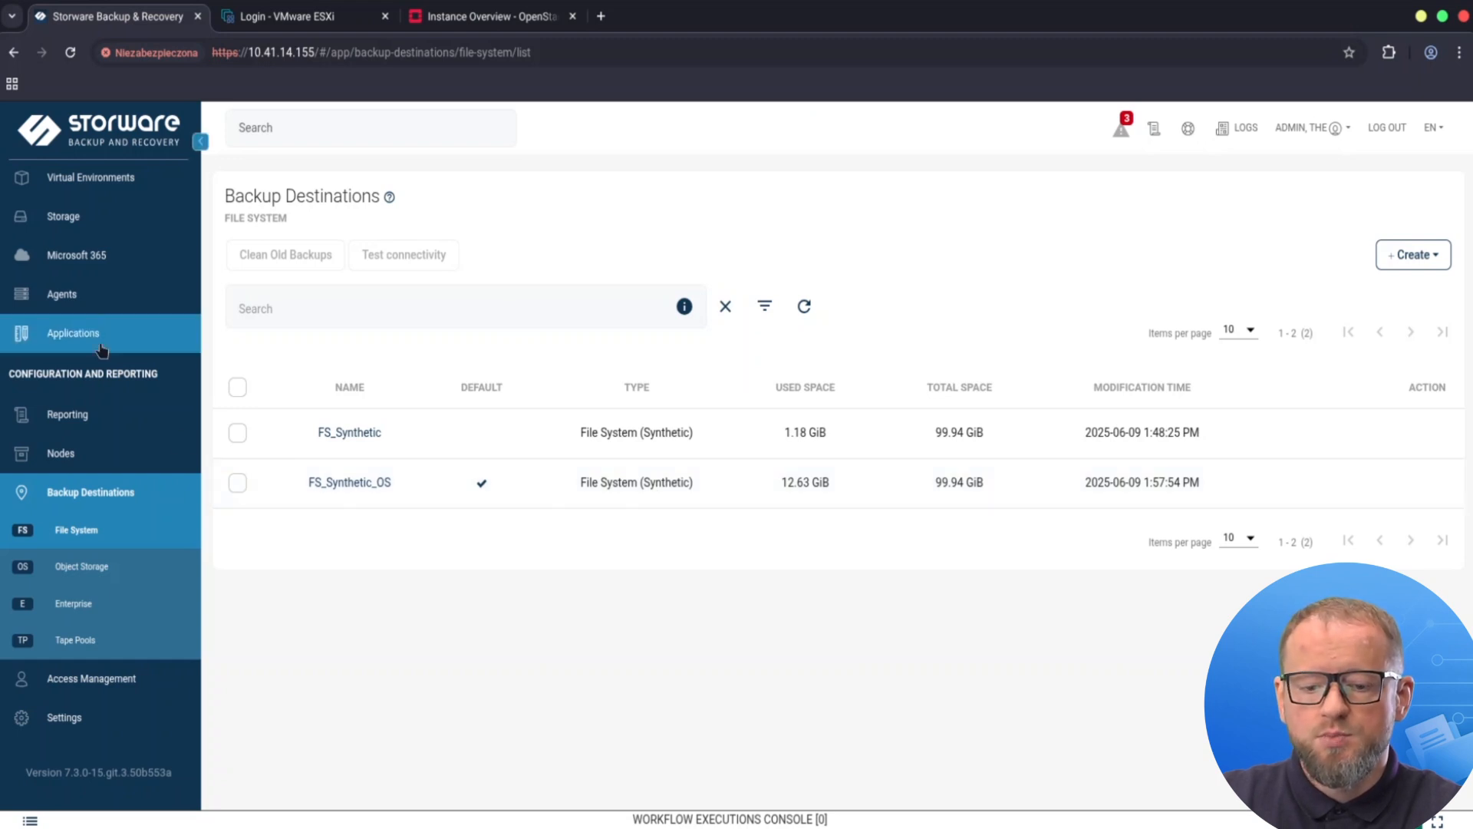
left_click(121, 181)
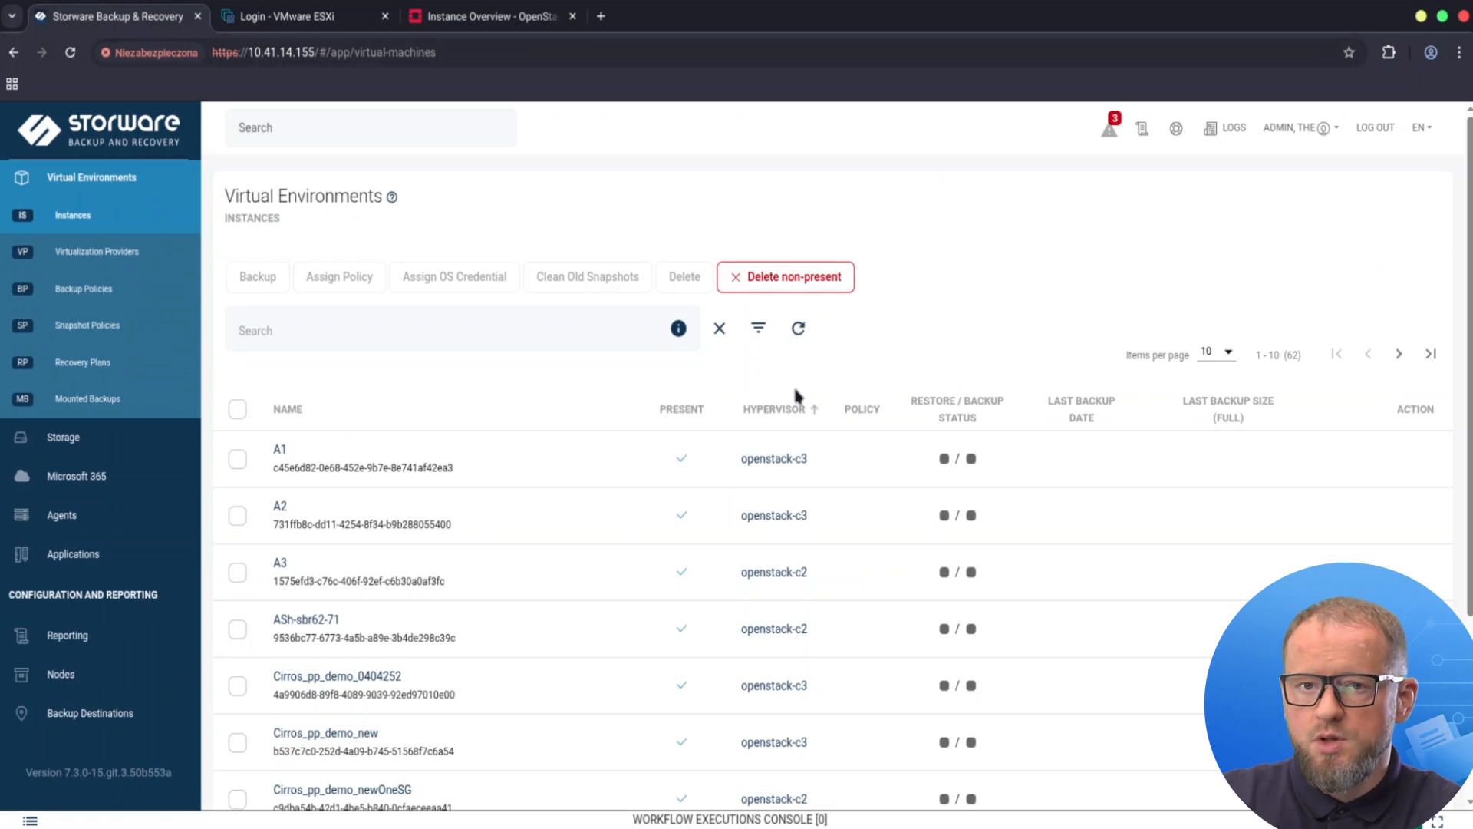
Filter the Instances list by the VMware ESXi provider, leaving 4 VMs including Win2022-UEFI.
scroll(775, 360, "down", 1)
left_click(759, 277)
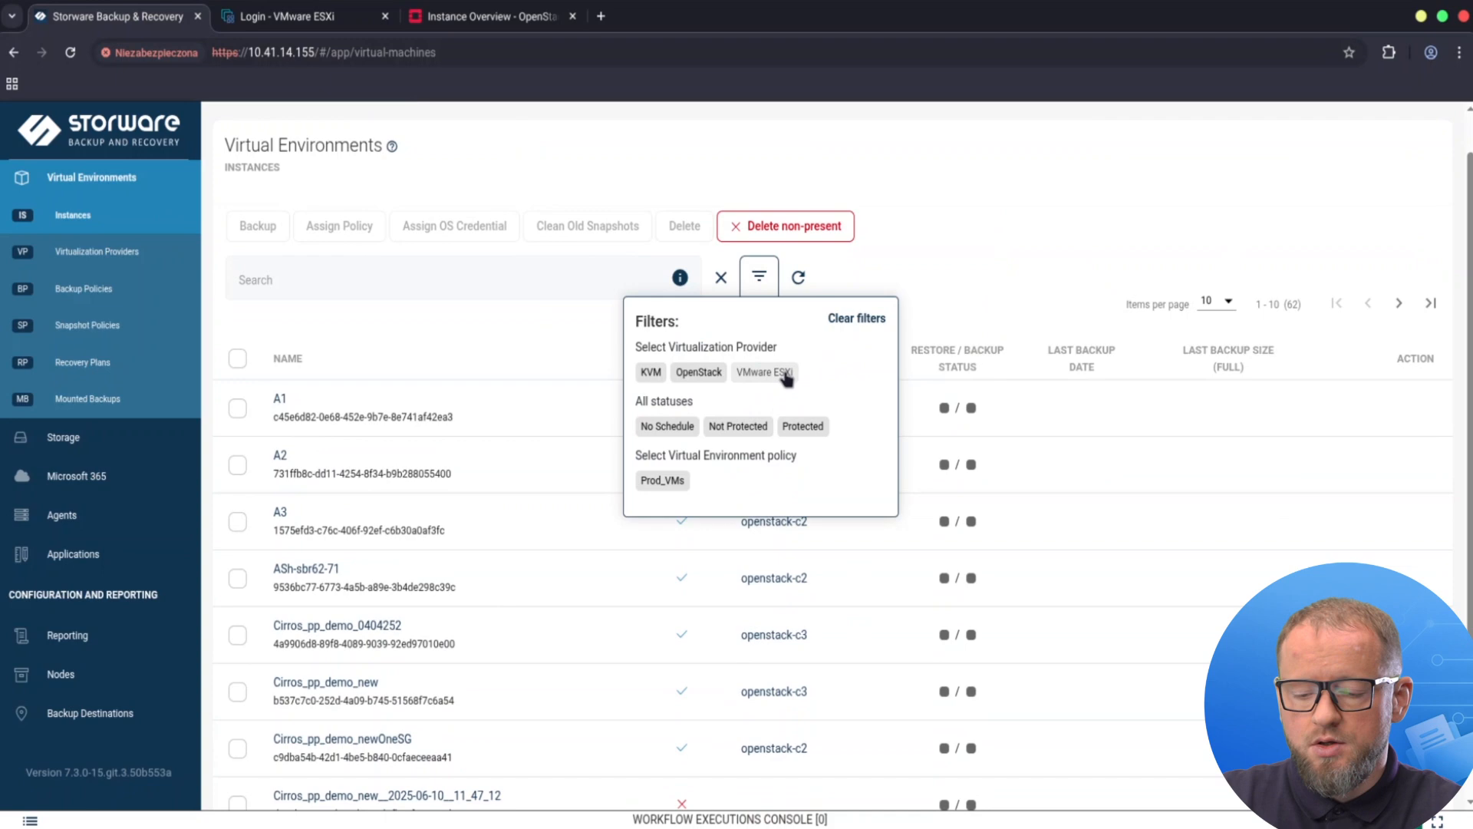
left_click(787, 374)
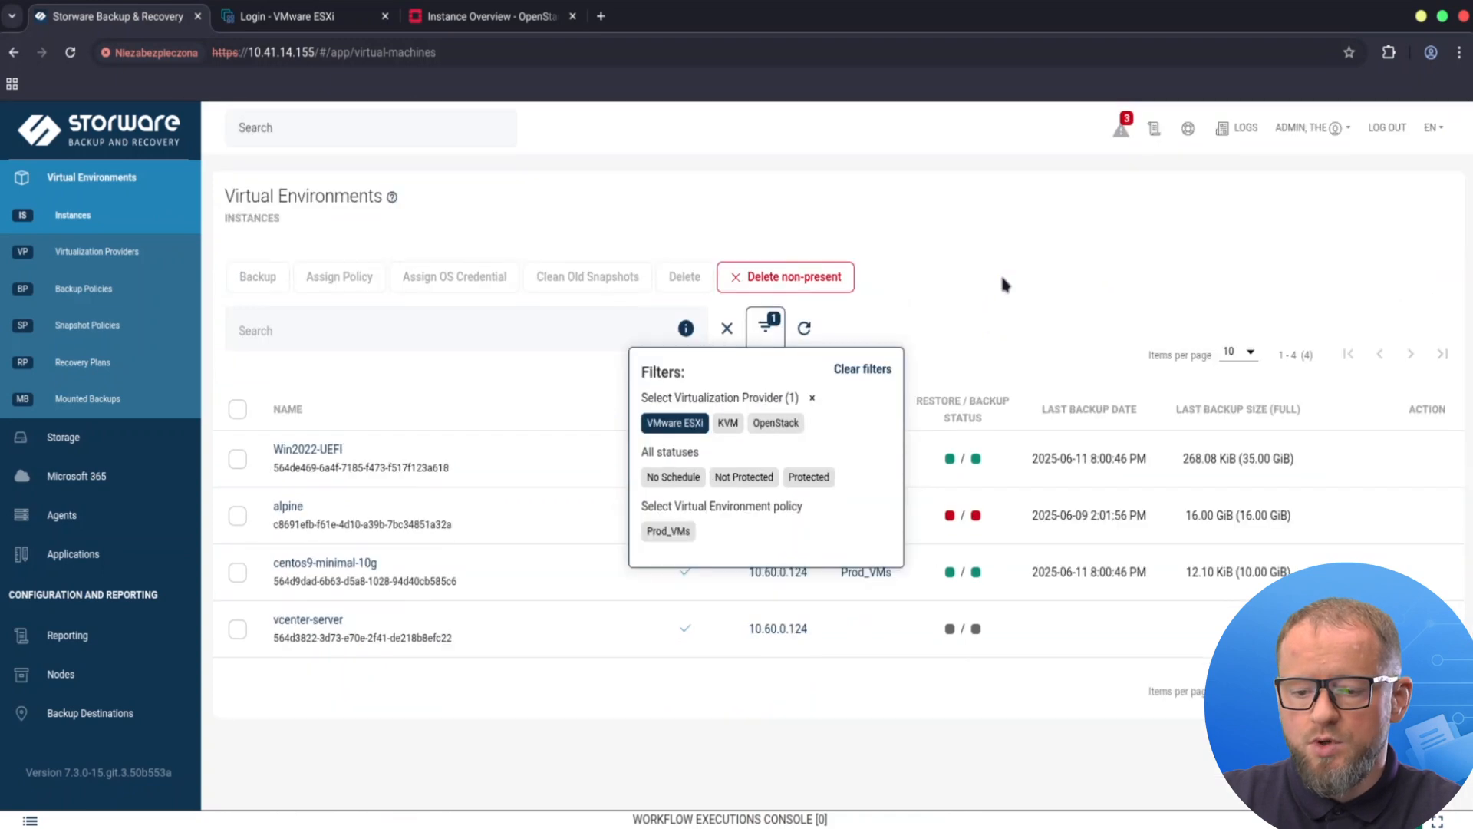
left_click(999, 279)
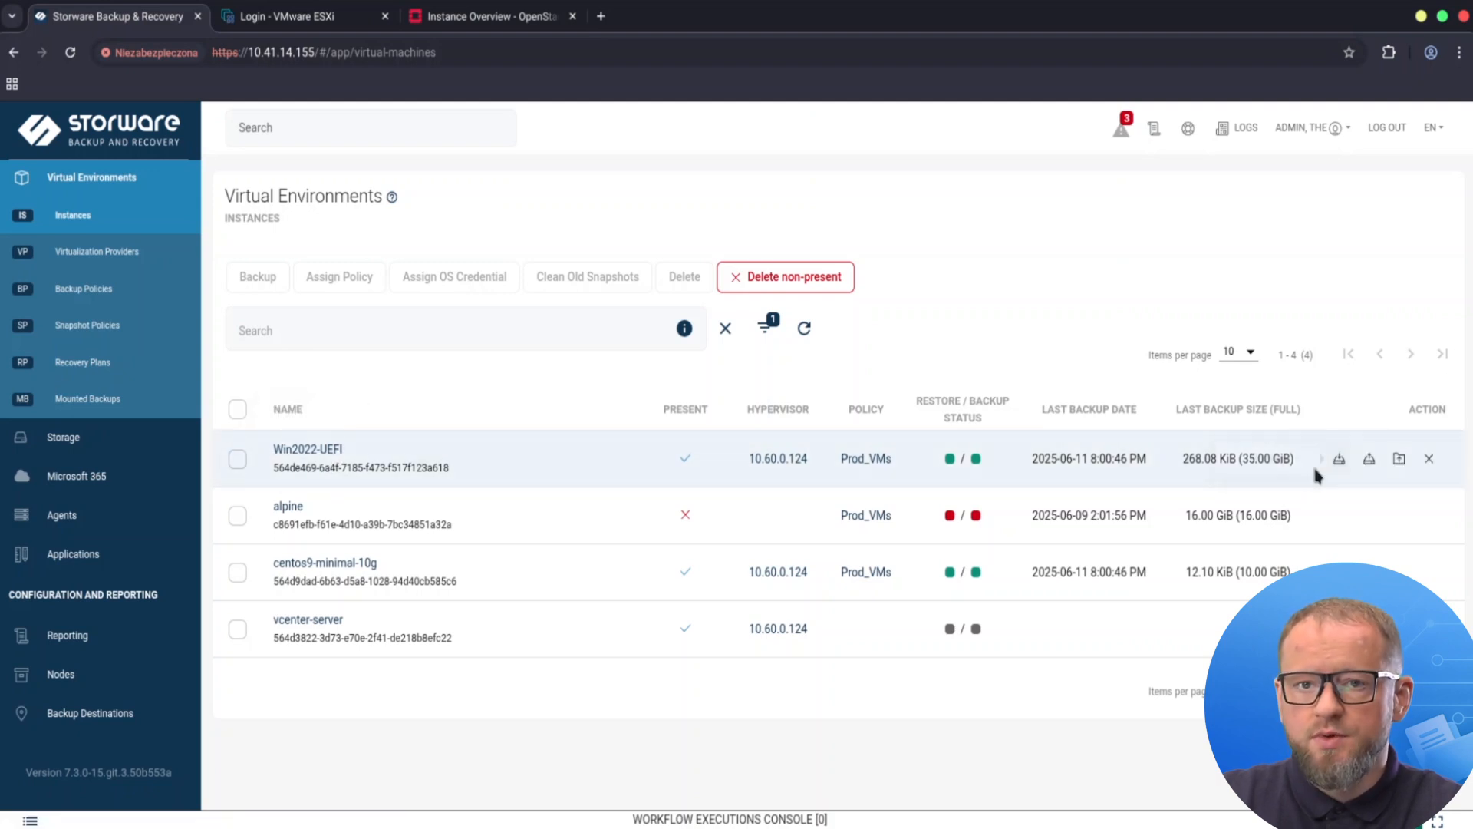
Start a Full backup of Win2022-UEFI and follow it in the Workflow Executions Console.
left_click(1338, 462)
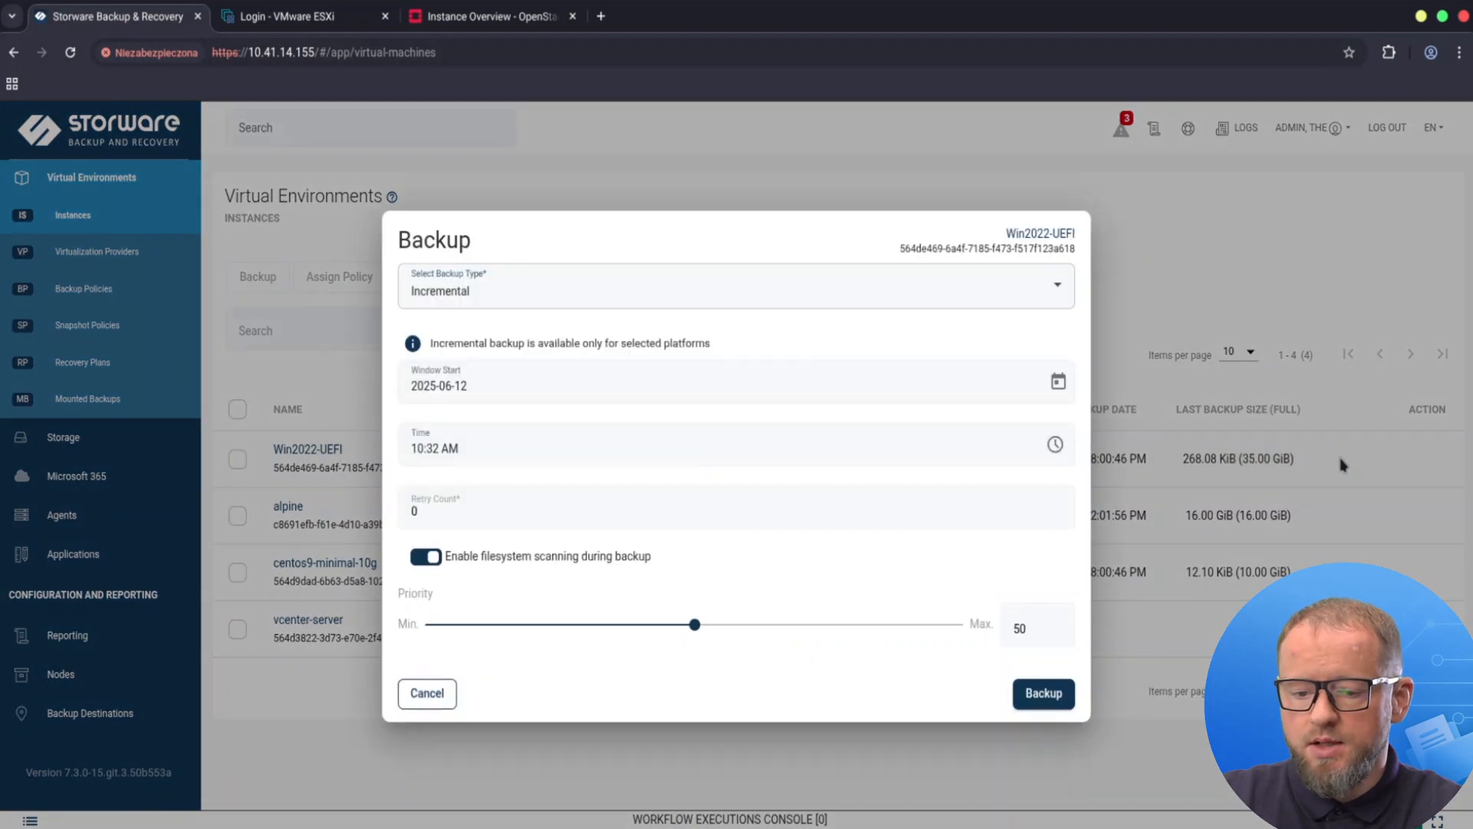
left_click(561, 294)
left_click(422, 333)
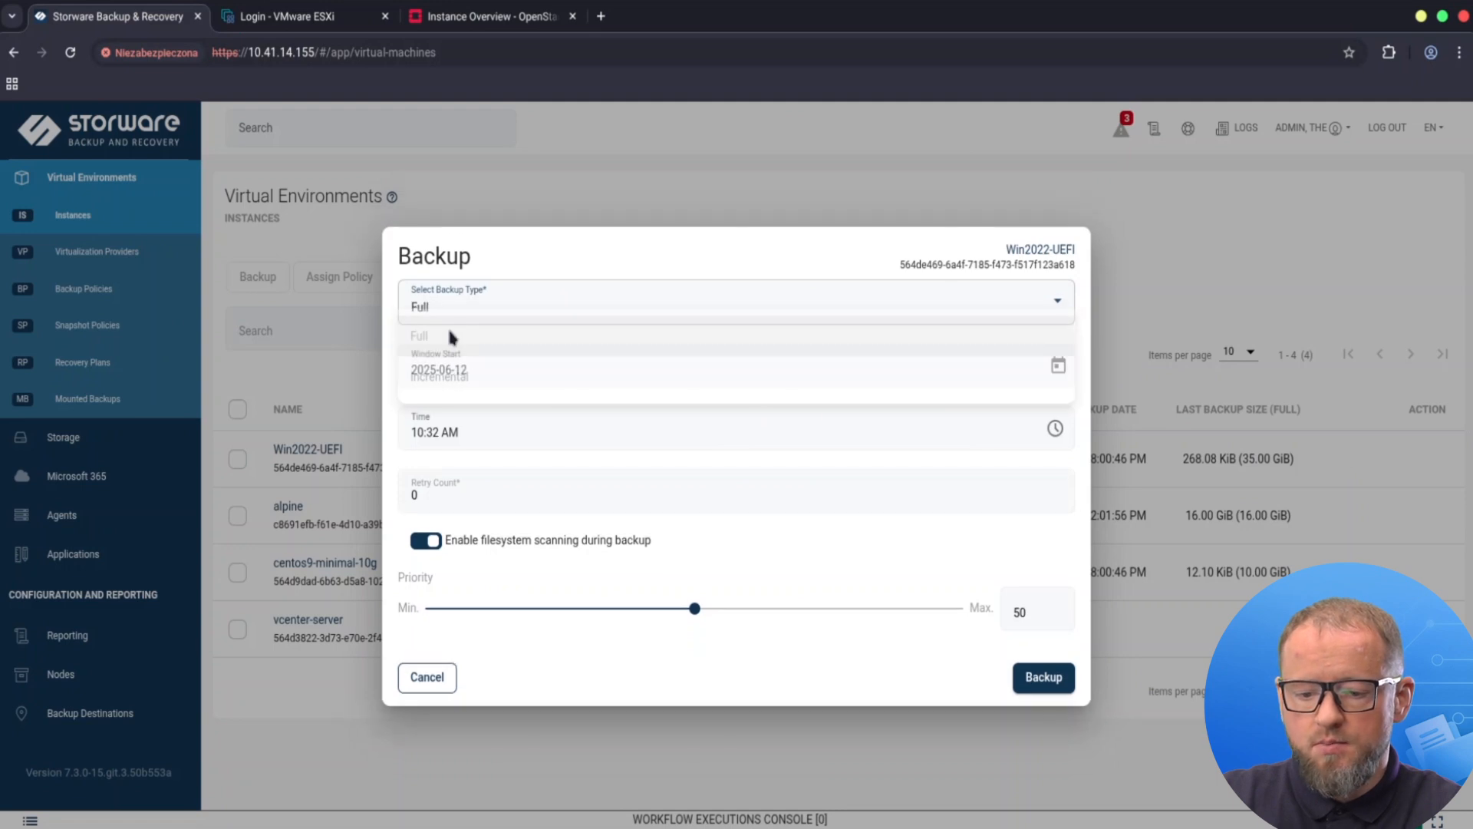
left_click(1032, 679)
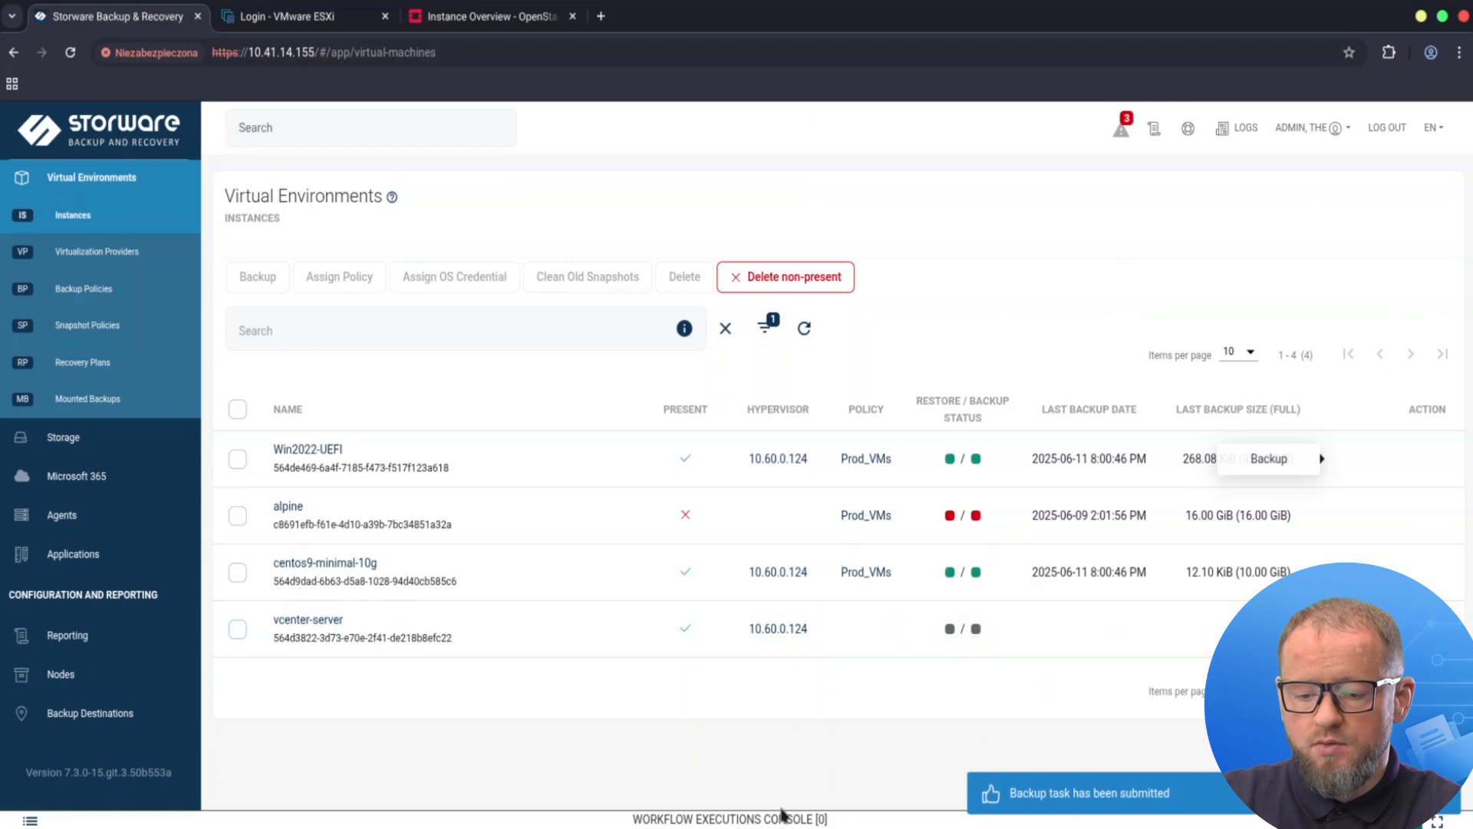
left_click(794, 818)
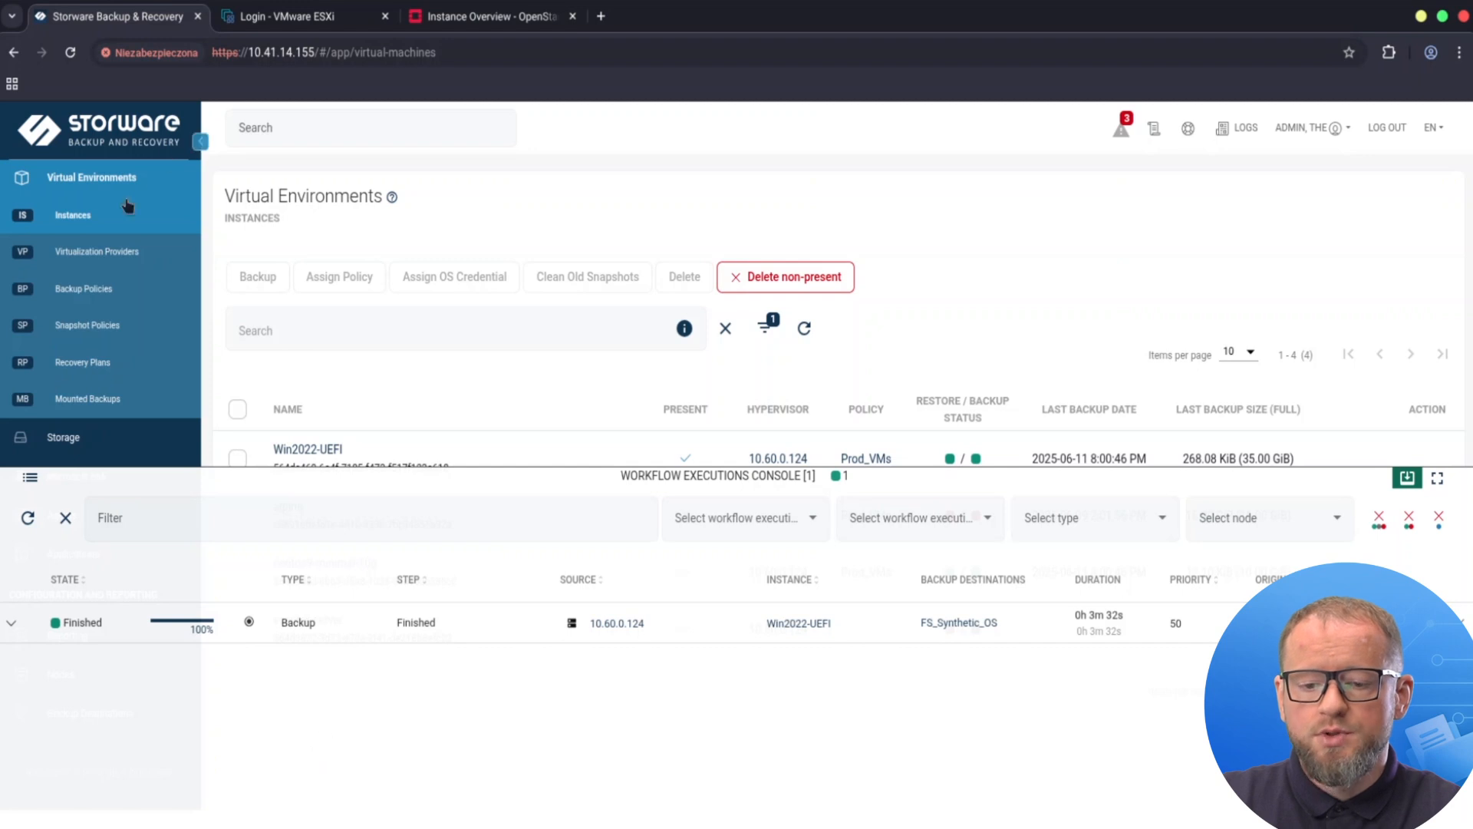
On the ESXi Host Client login page, enter the user name.
left_click(308, 19)
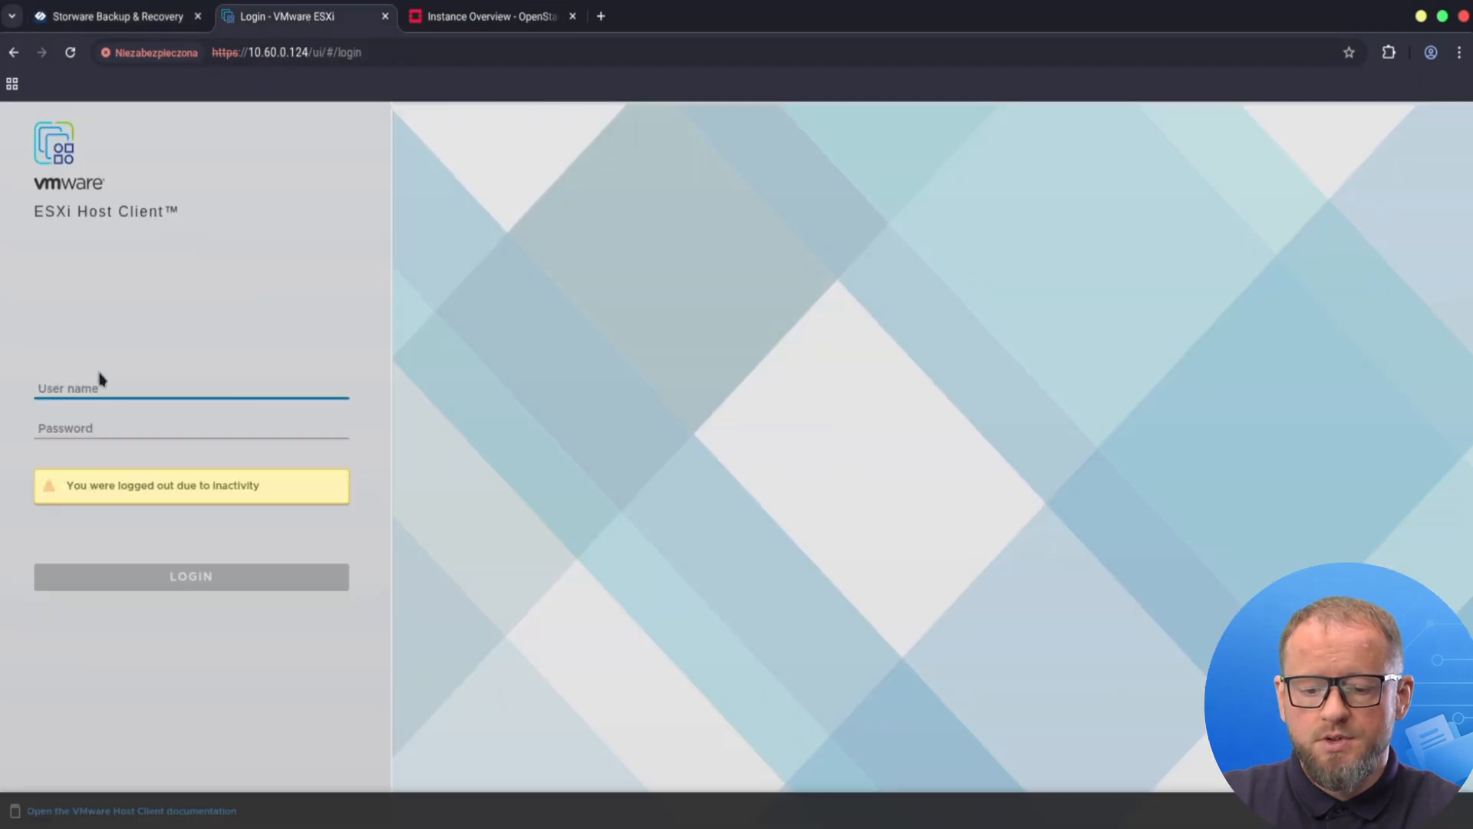
type("root")
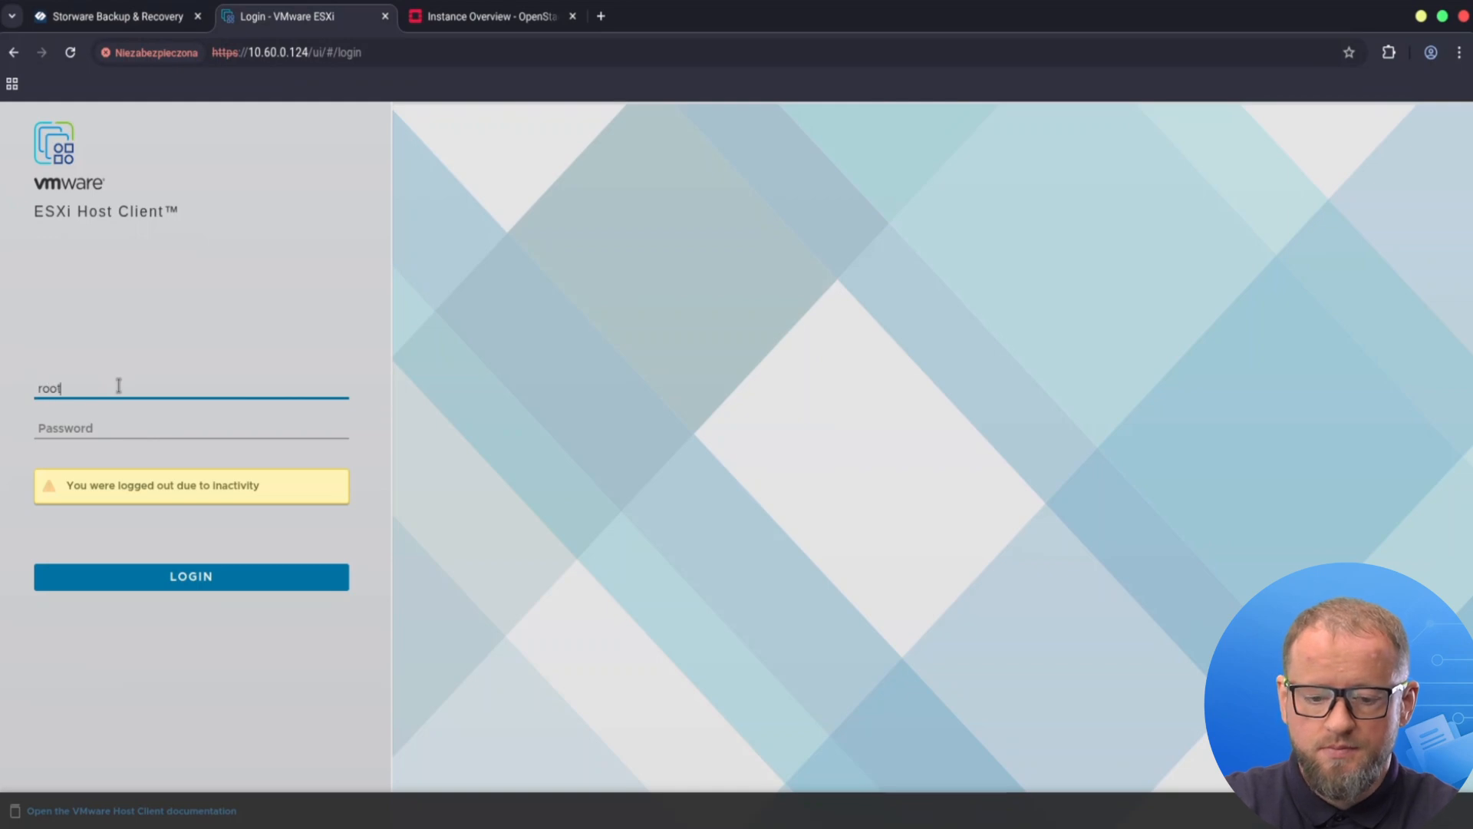
key("Tab")
Enter the host password, log in, and open Win2022-UEFI's console options.
type("•••••")
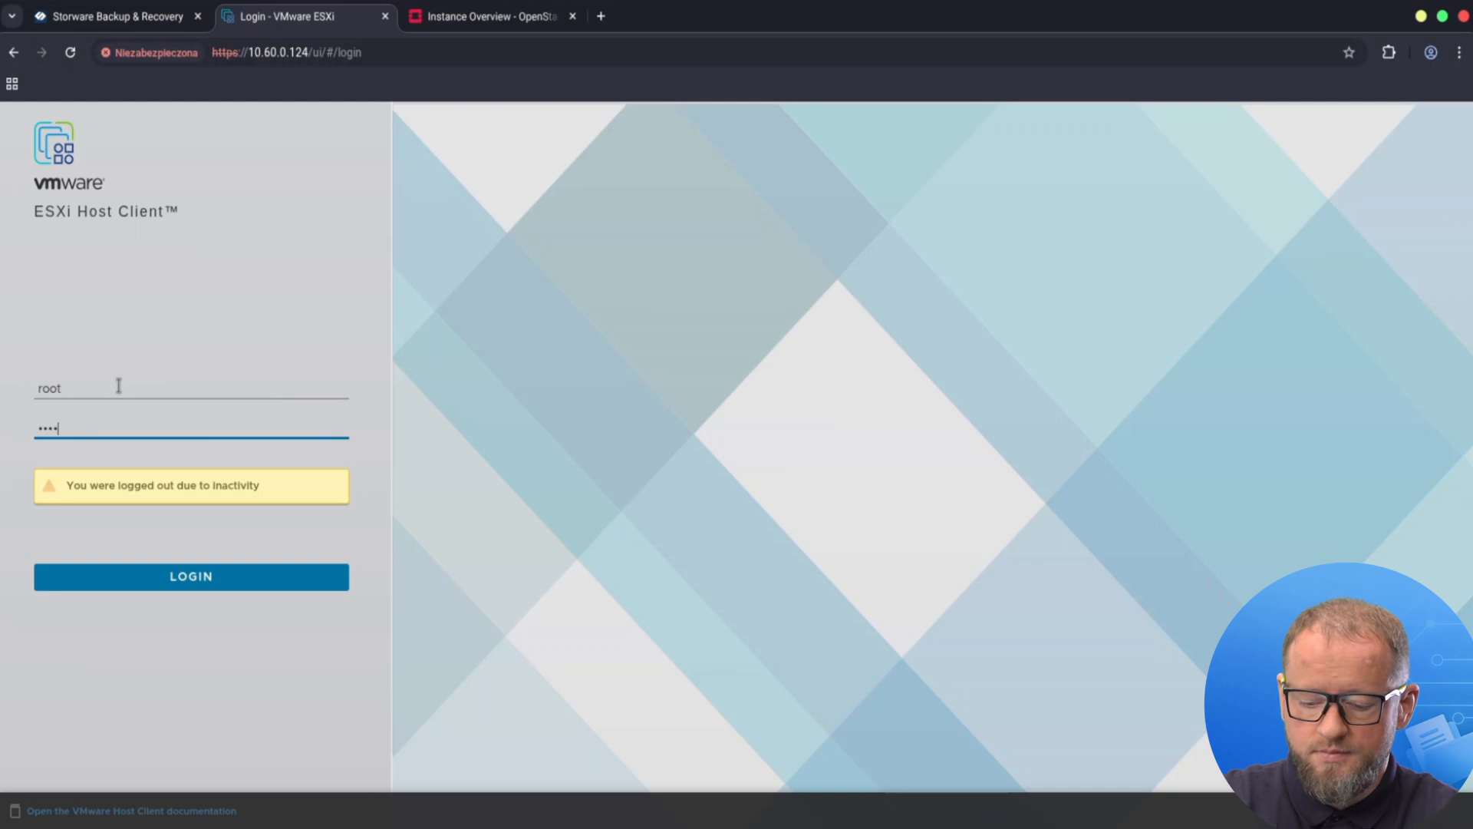
type("•••")
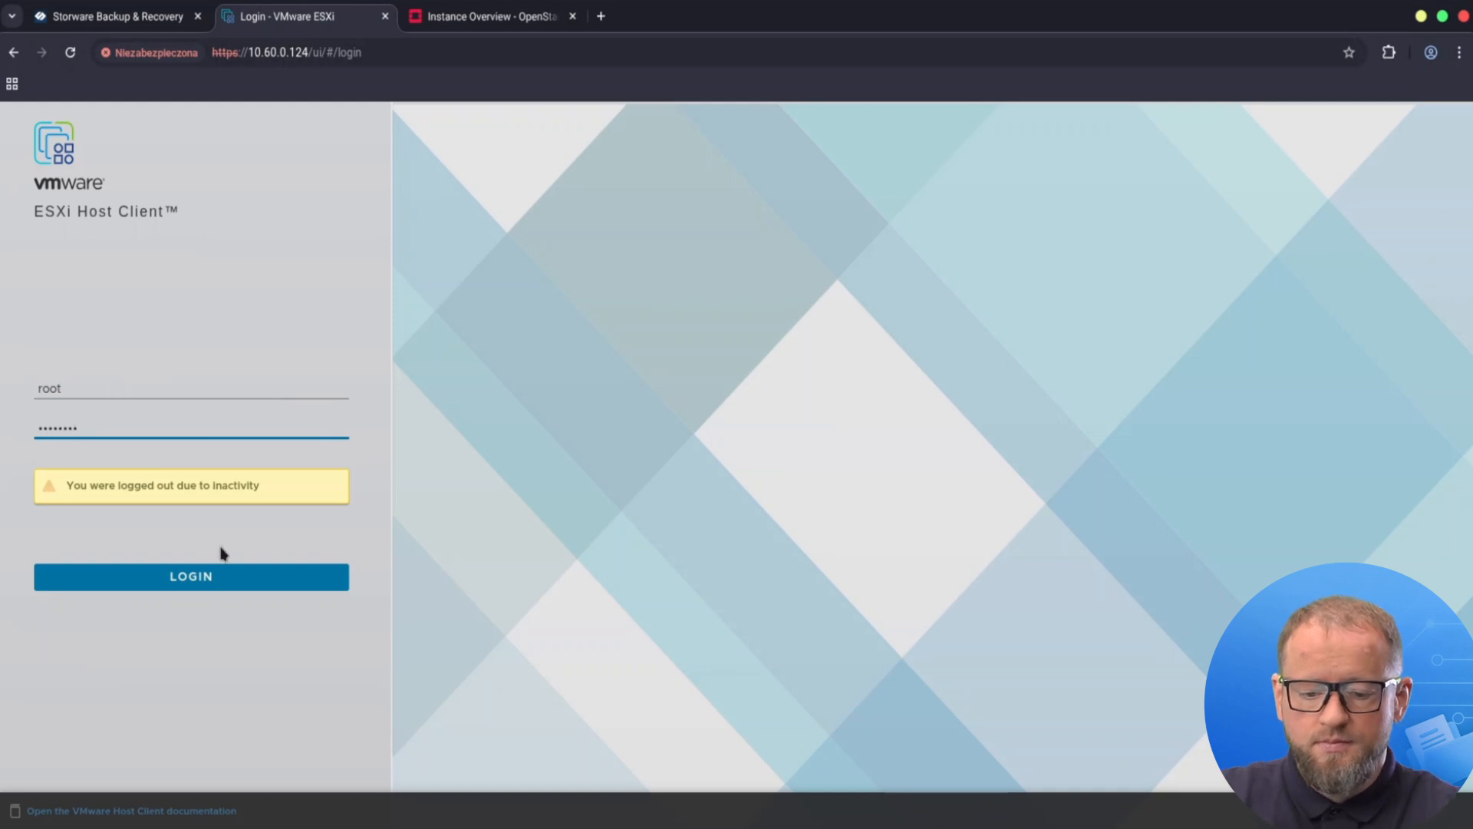
left_click(261, 572)
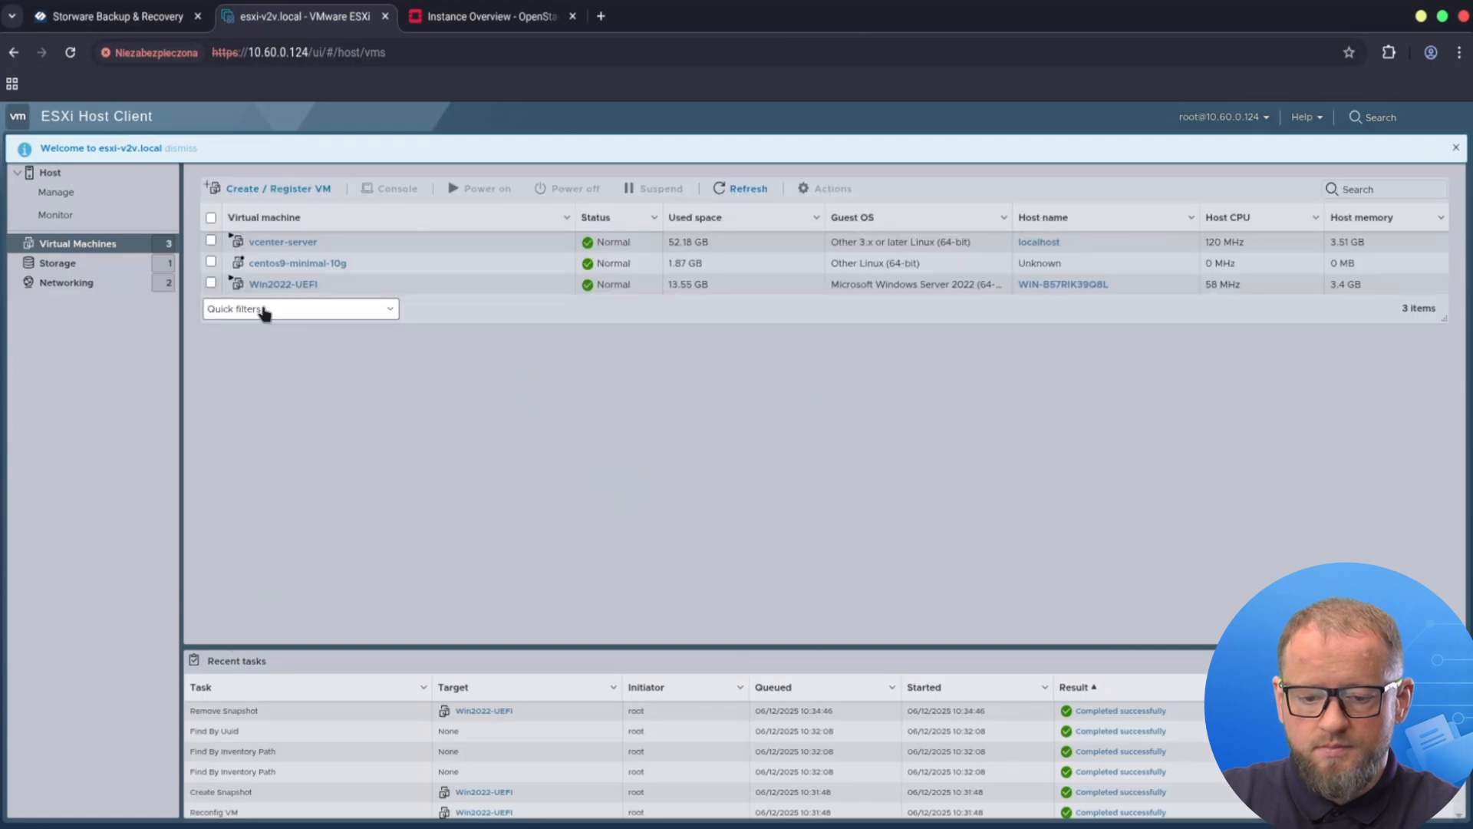
left_click(283, 287)
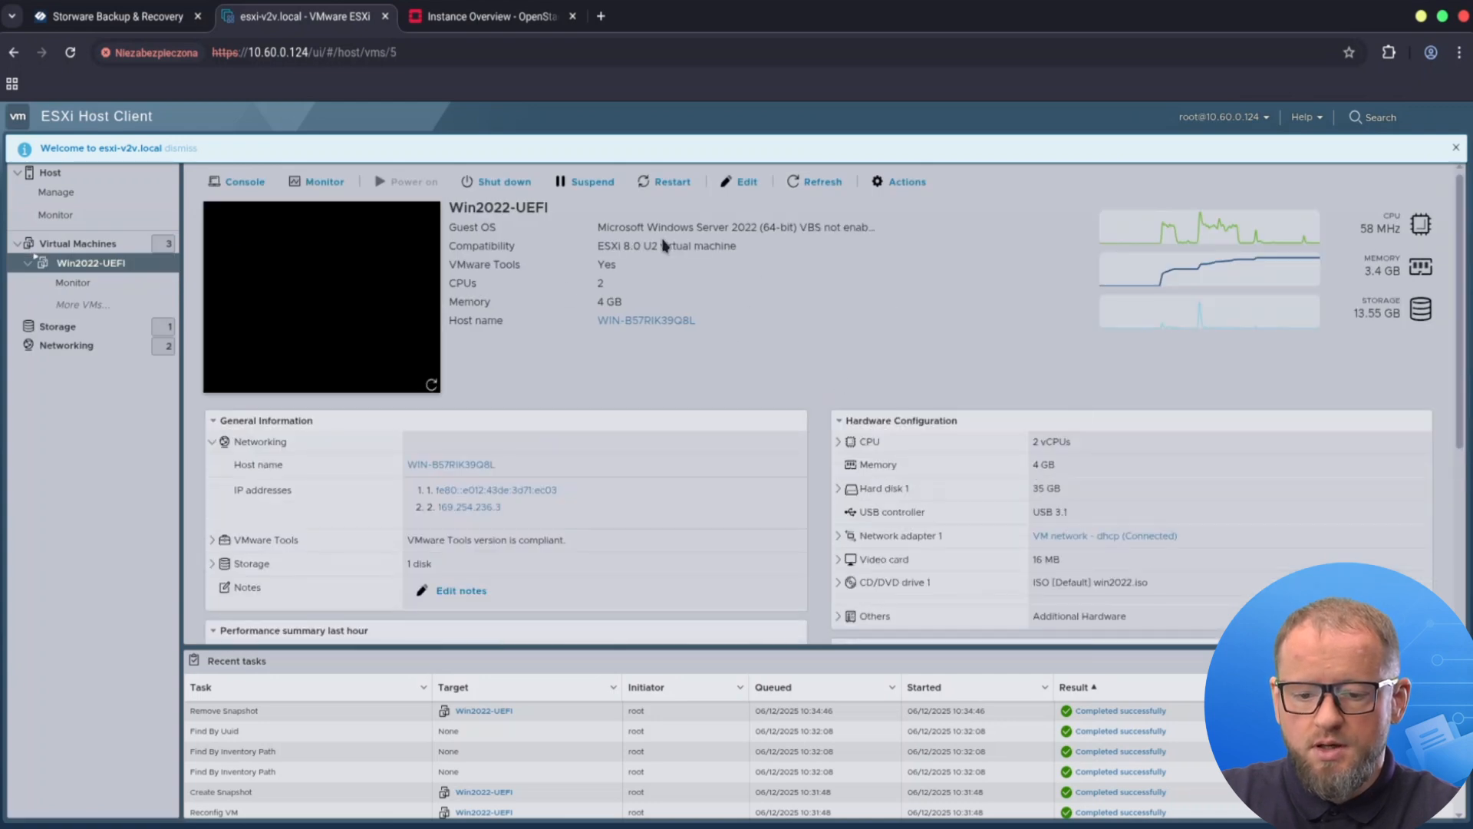
left_click(254, 184)
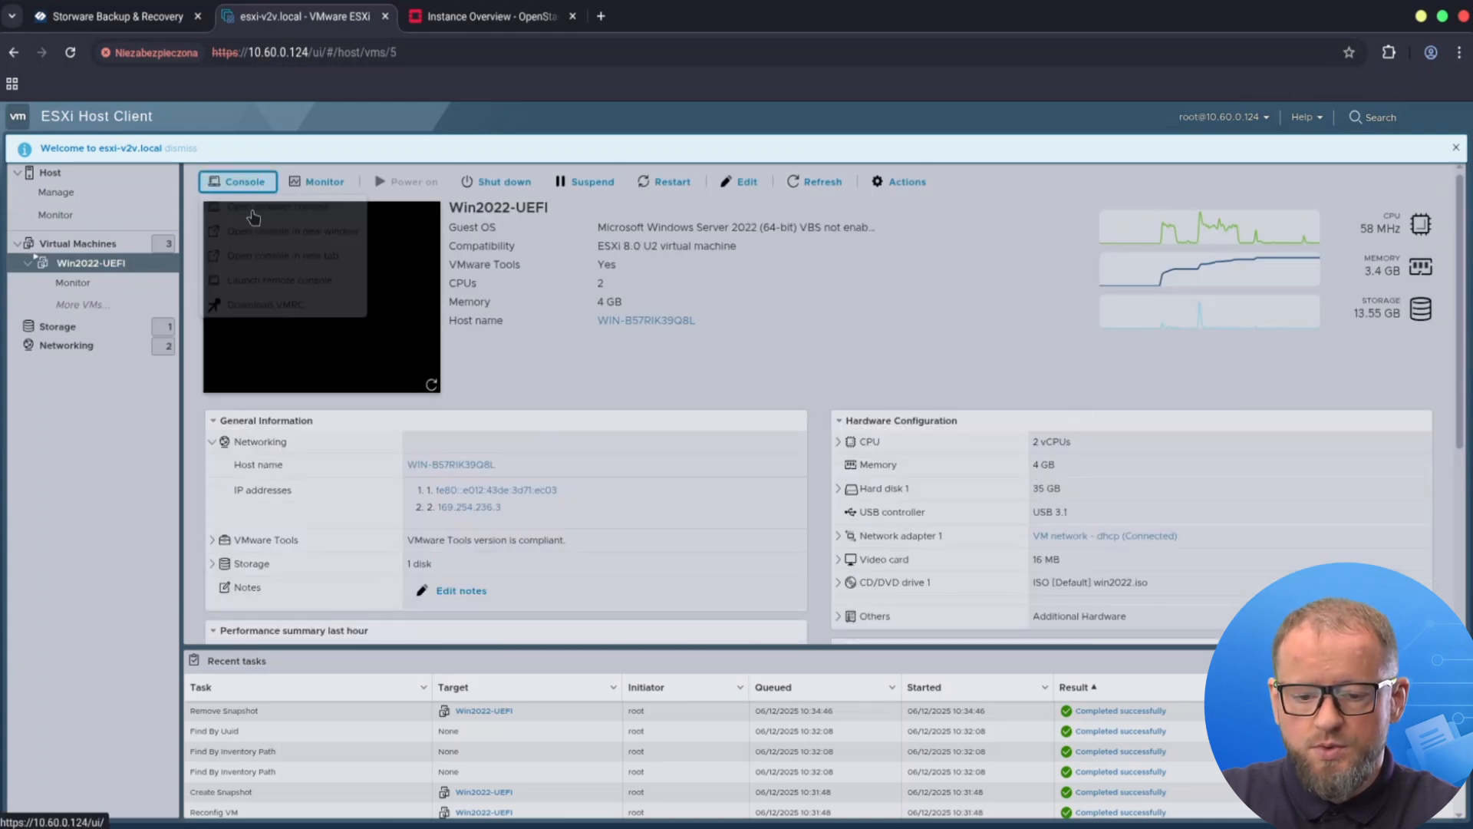
Open an enlarged browser console and sign in to Windows as Administrator with the password.
left_click(272, 207)
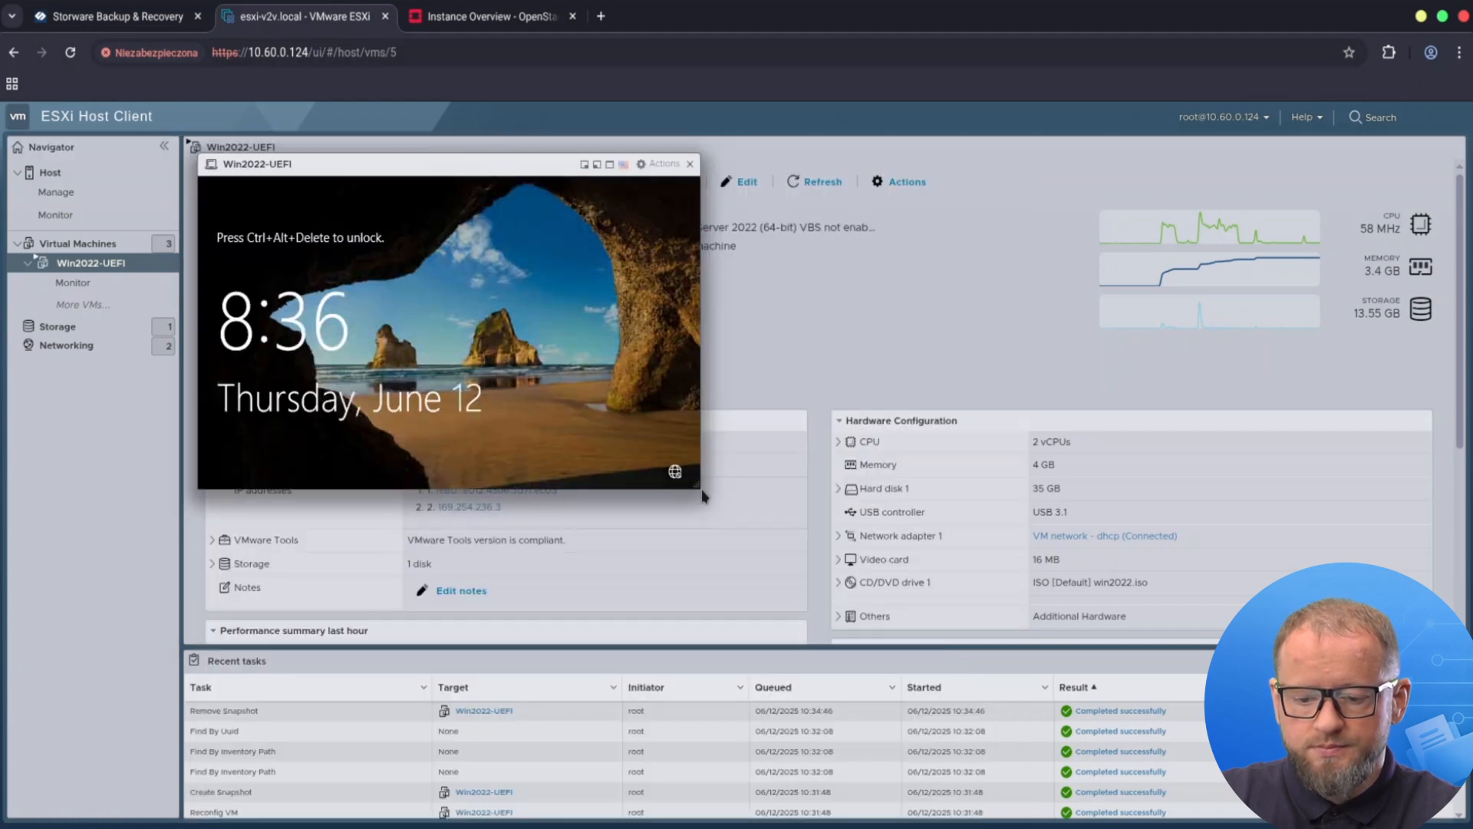
left_click_drag(690, 489, 897, 581)
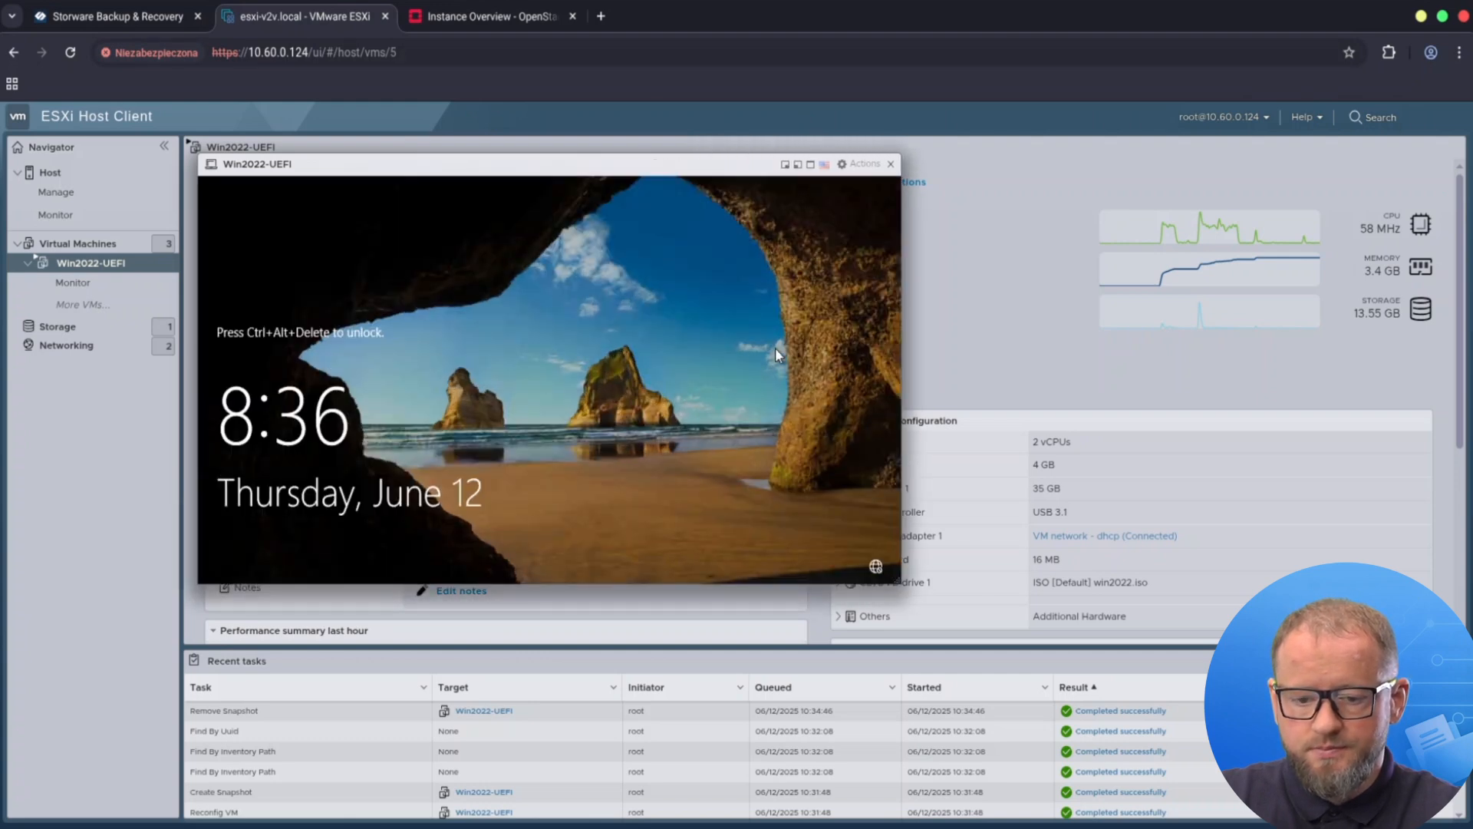
left_click(863, 165)
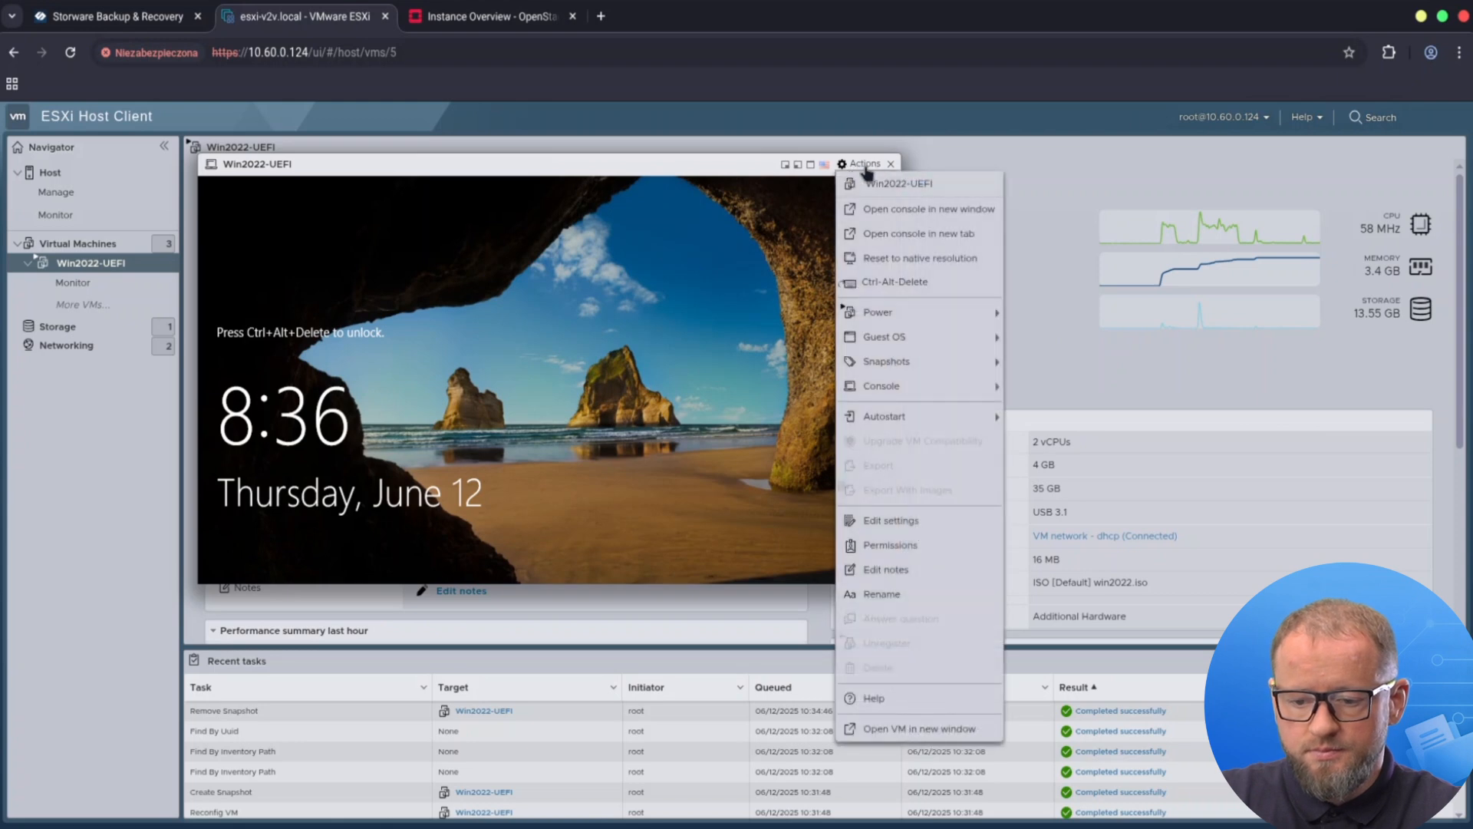
left_click(894, 282)
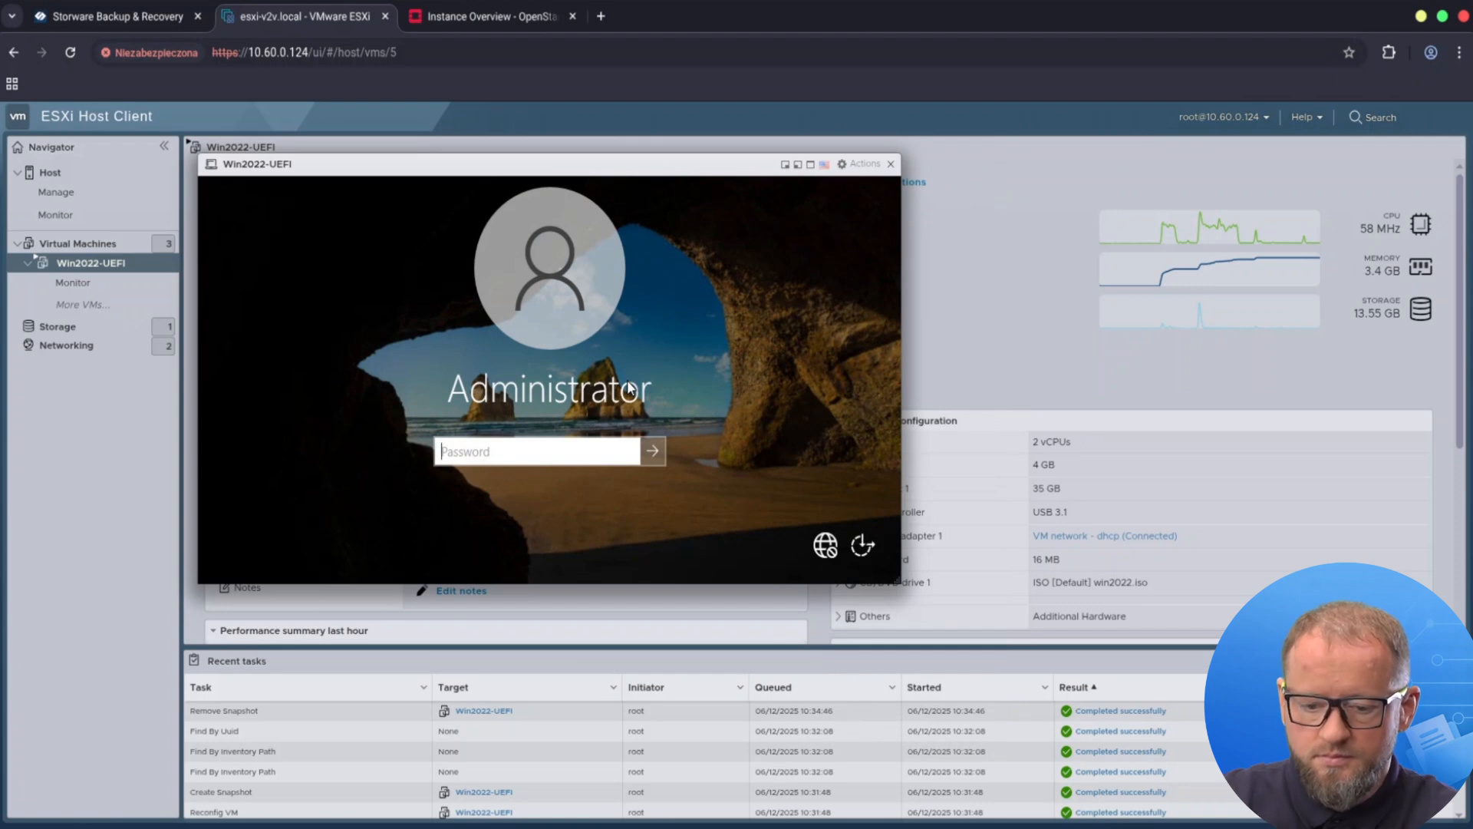
type("P")
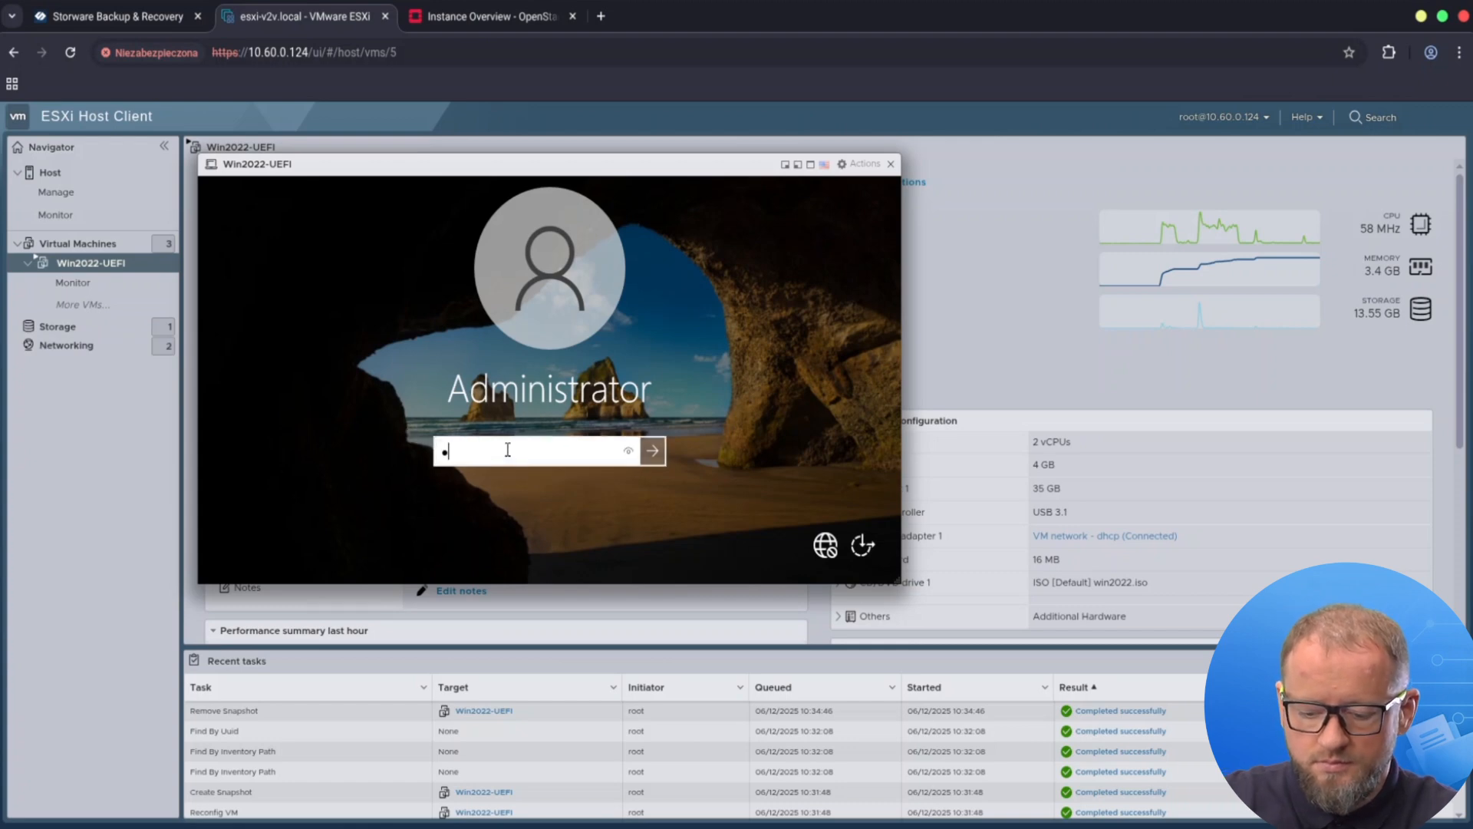
type("assw0rd")
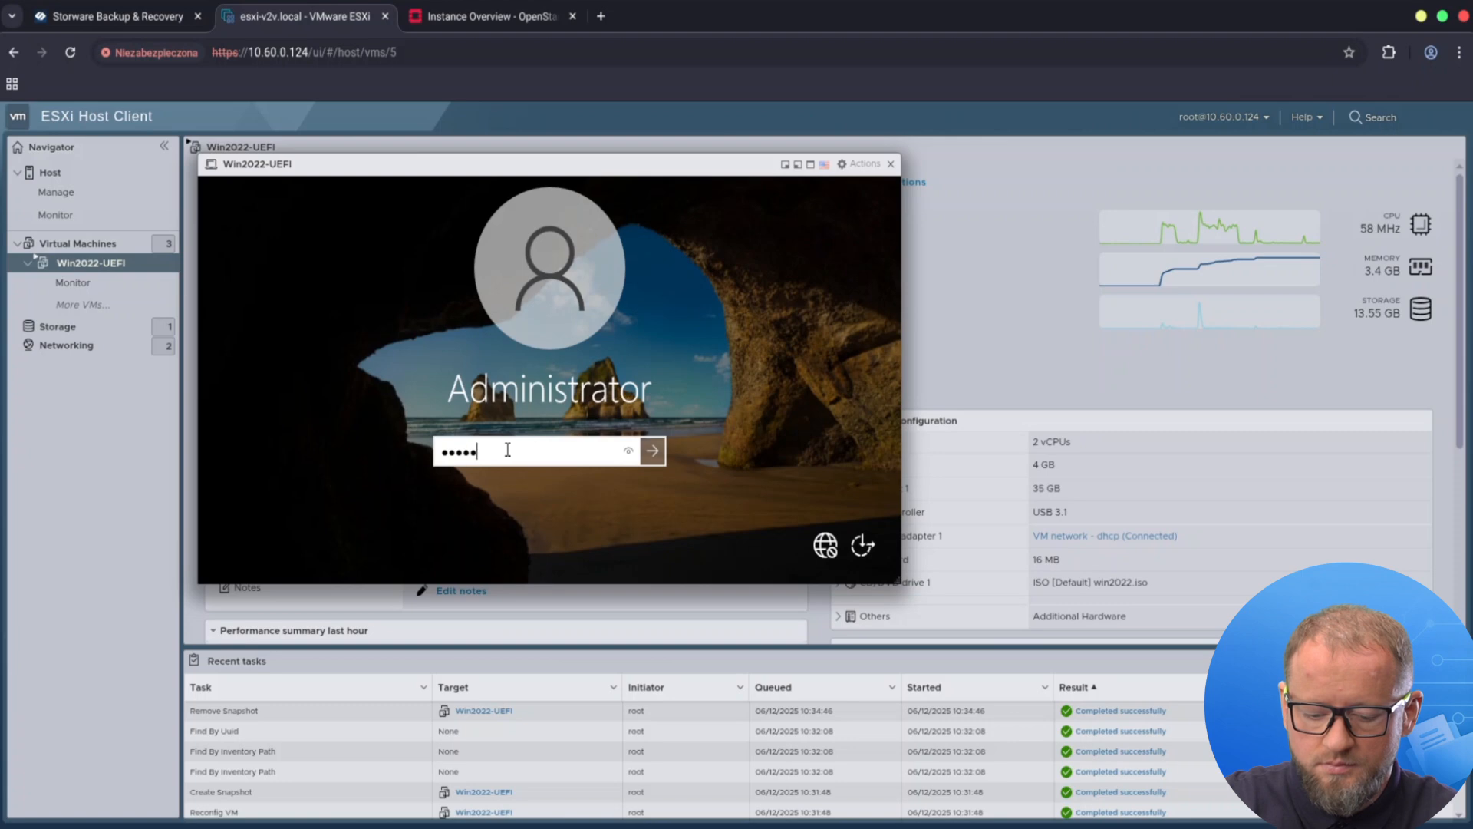
left_click(652, 450)
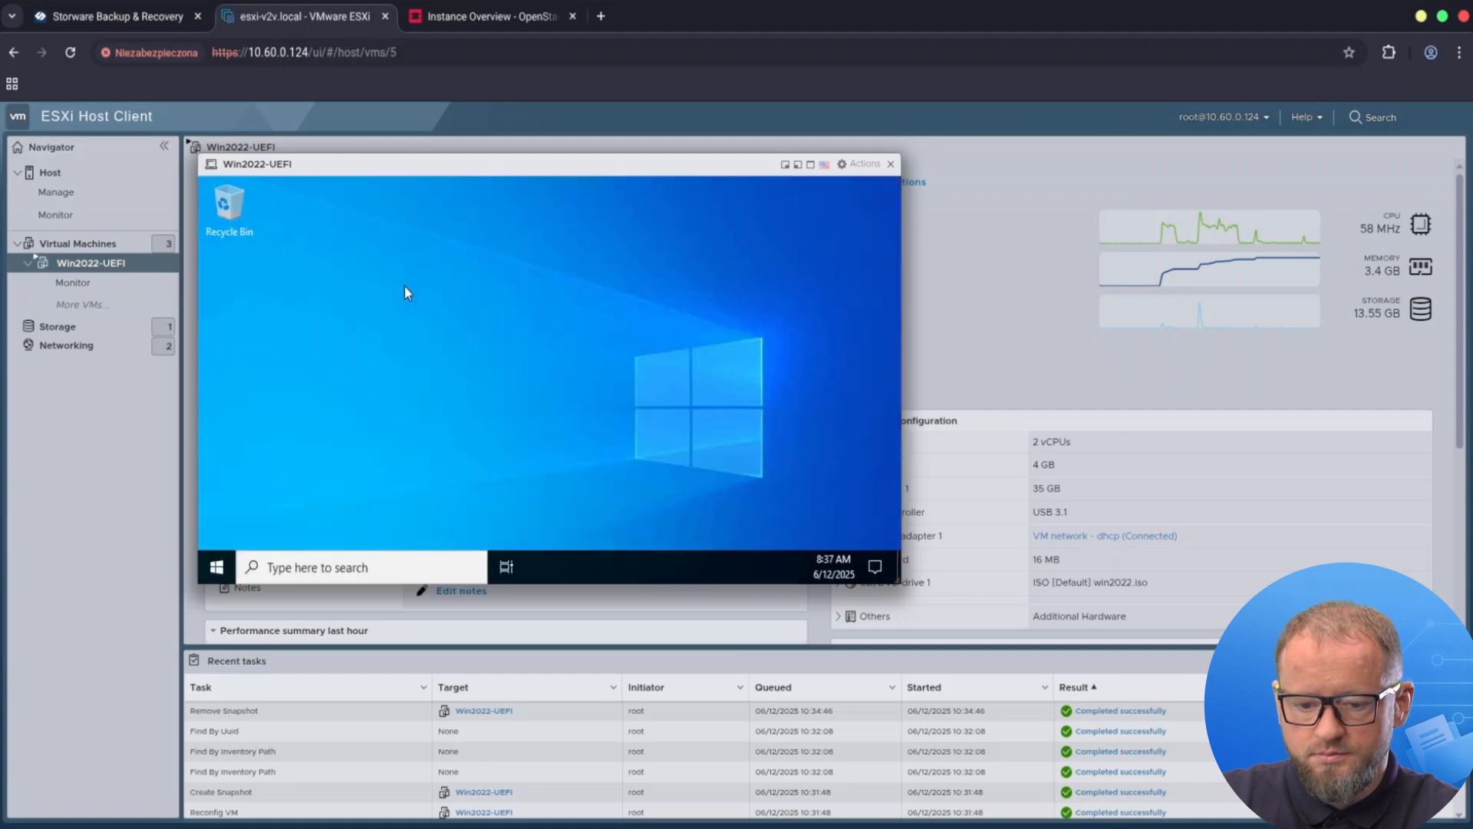
Create a New Text Document on the Win2022-UEFI guest desktop.
right_click(304, 317)
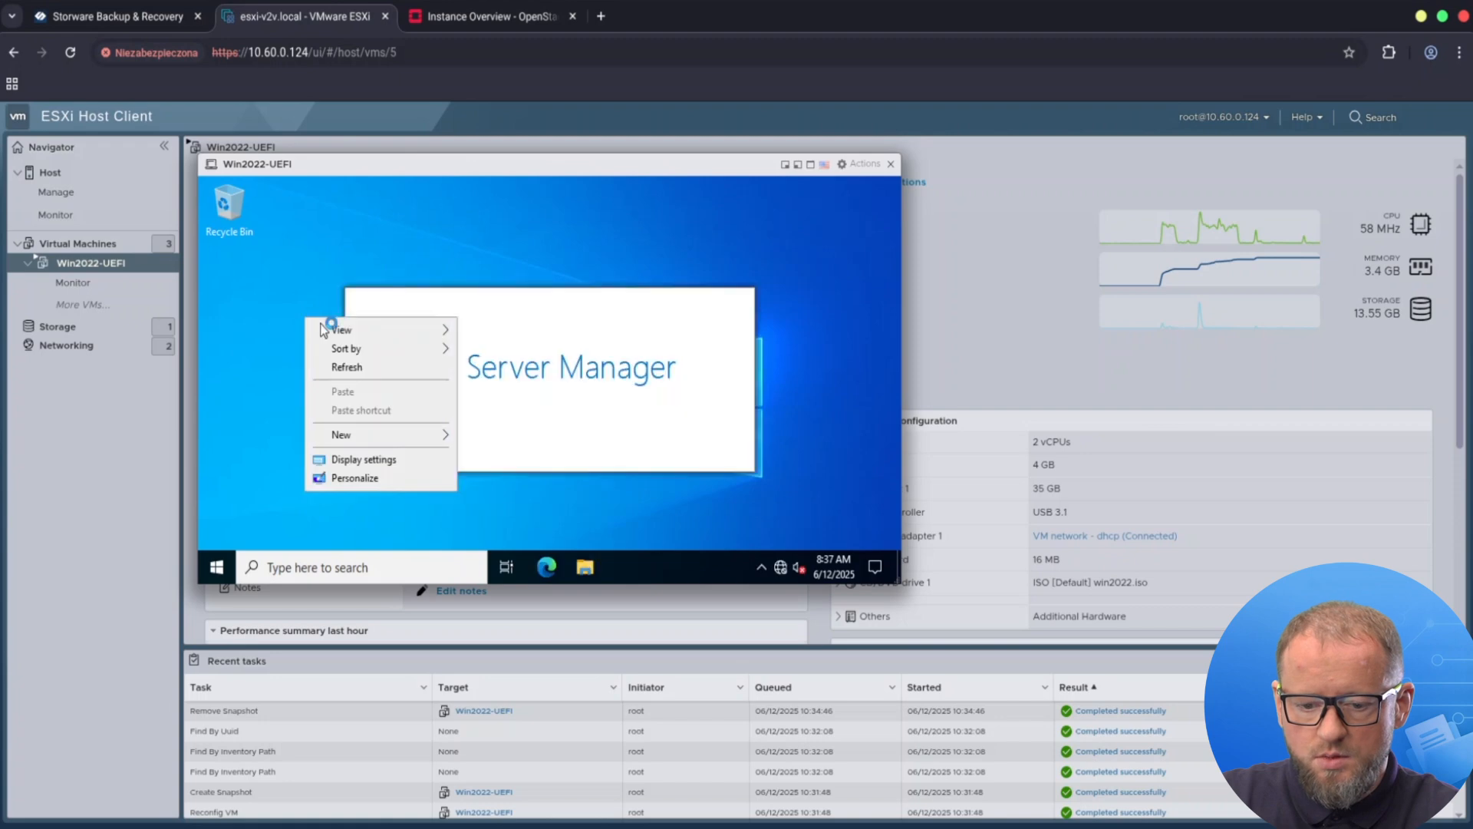
mouse_move(395, 434)
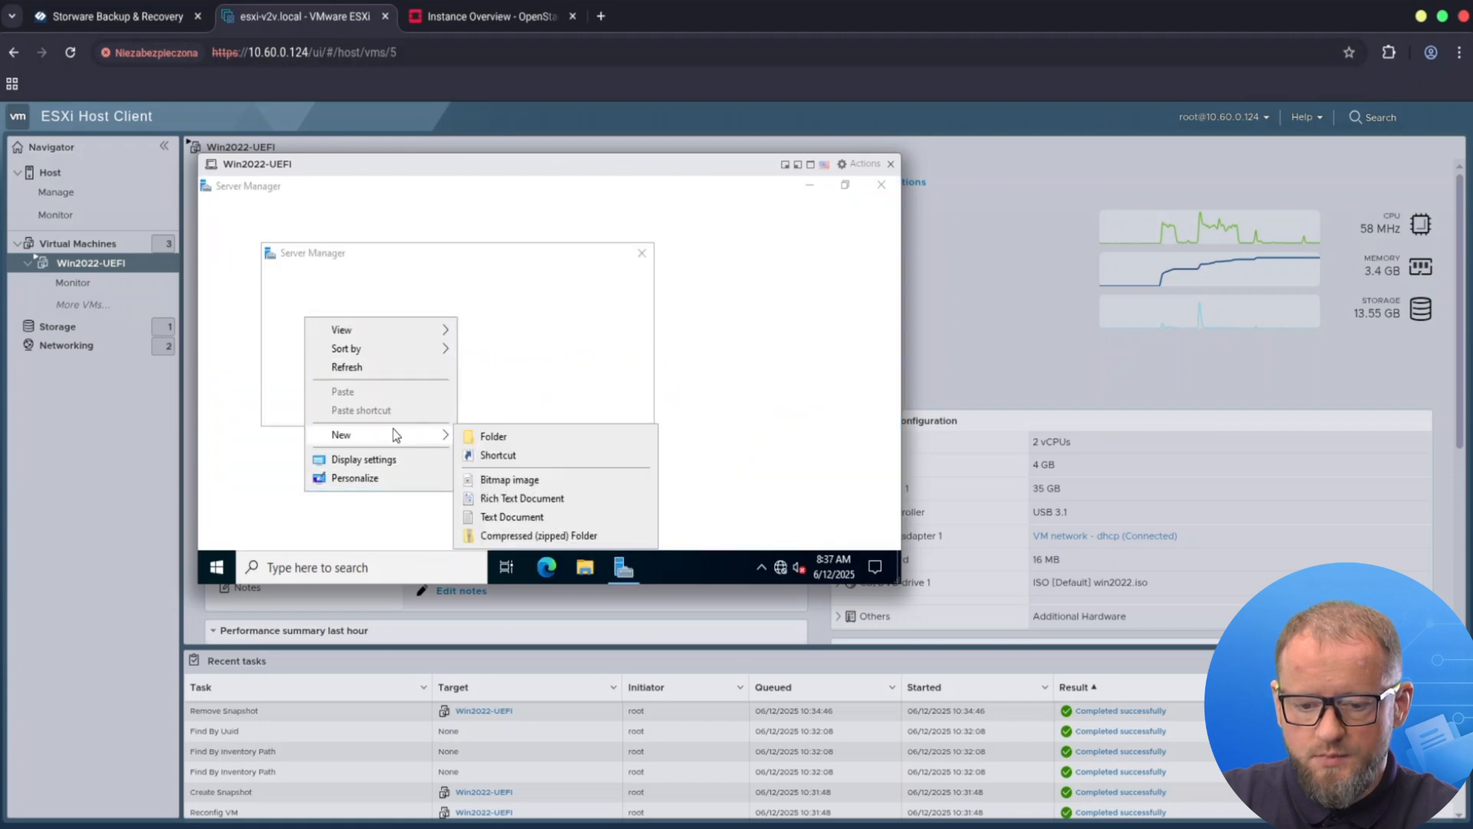
left_click(509, 519)
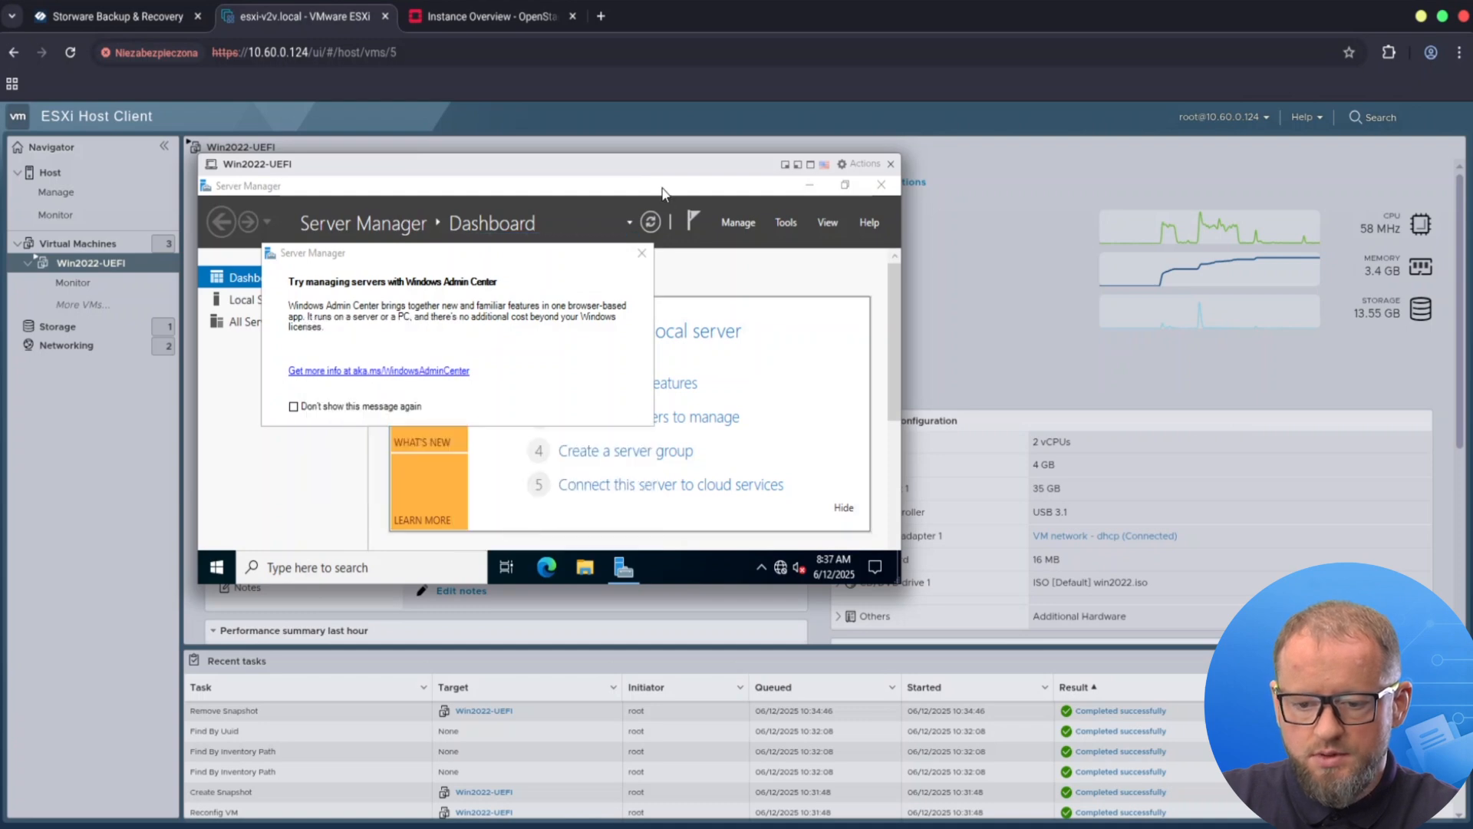
Write 'Storware Academy' into the document, save it and close Notepad.
left_click(811, 185)
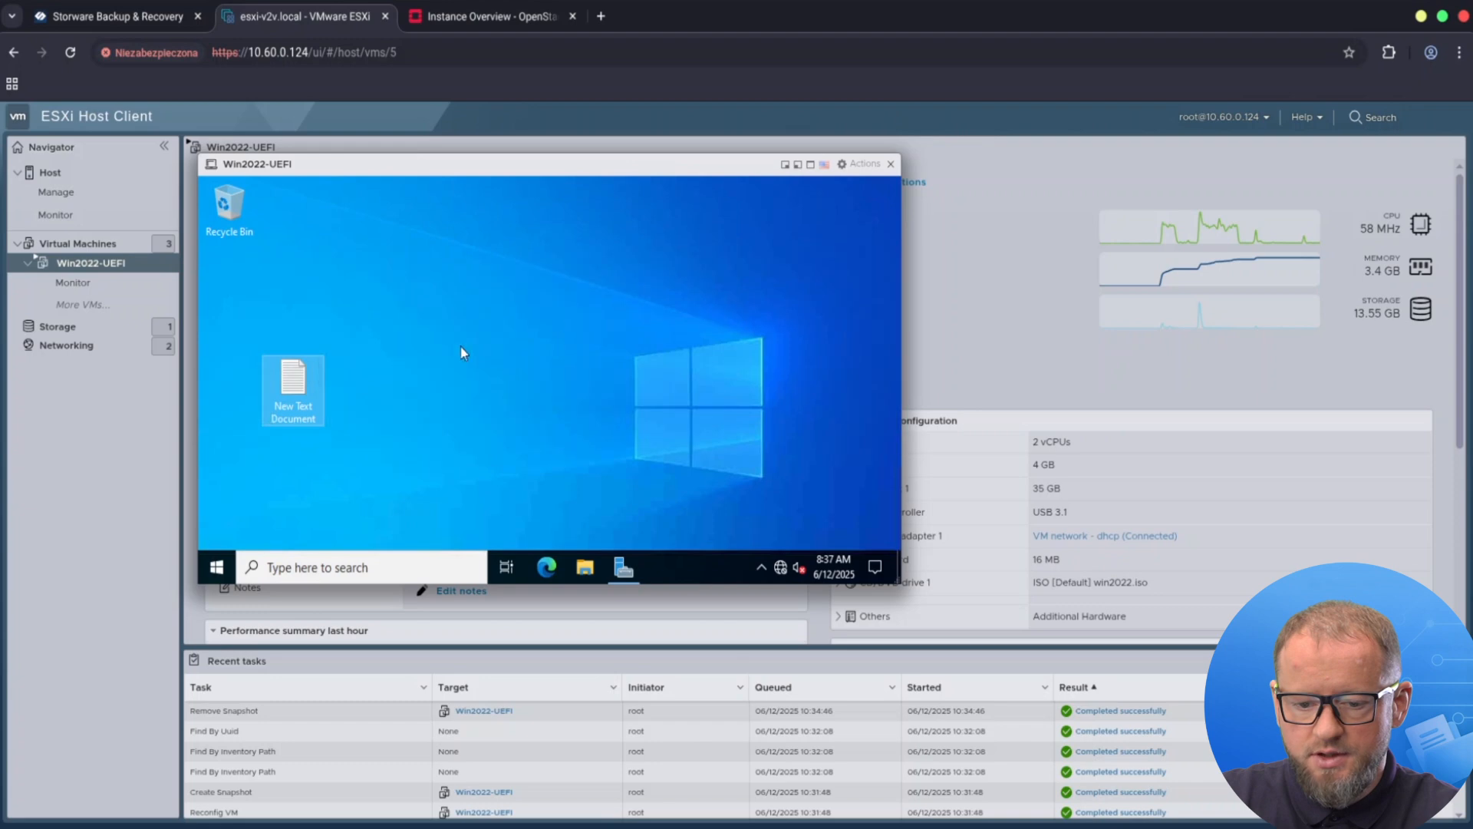
double_click(292, 388)
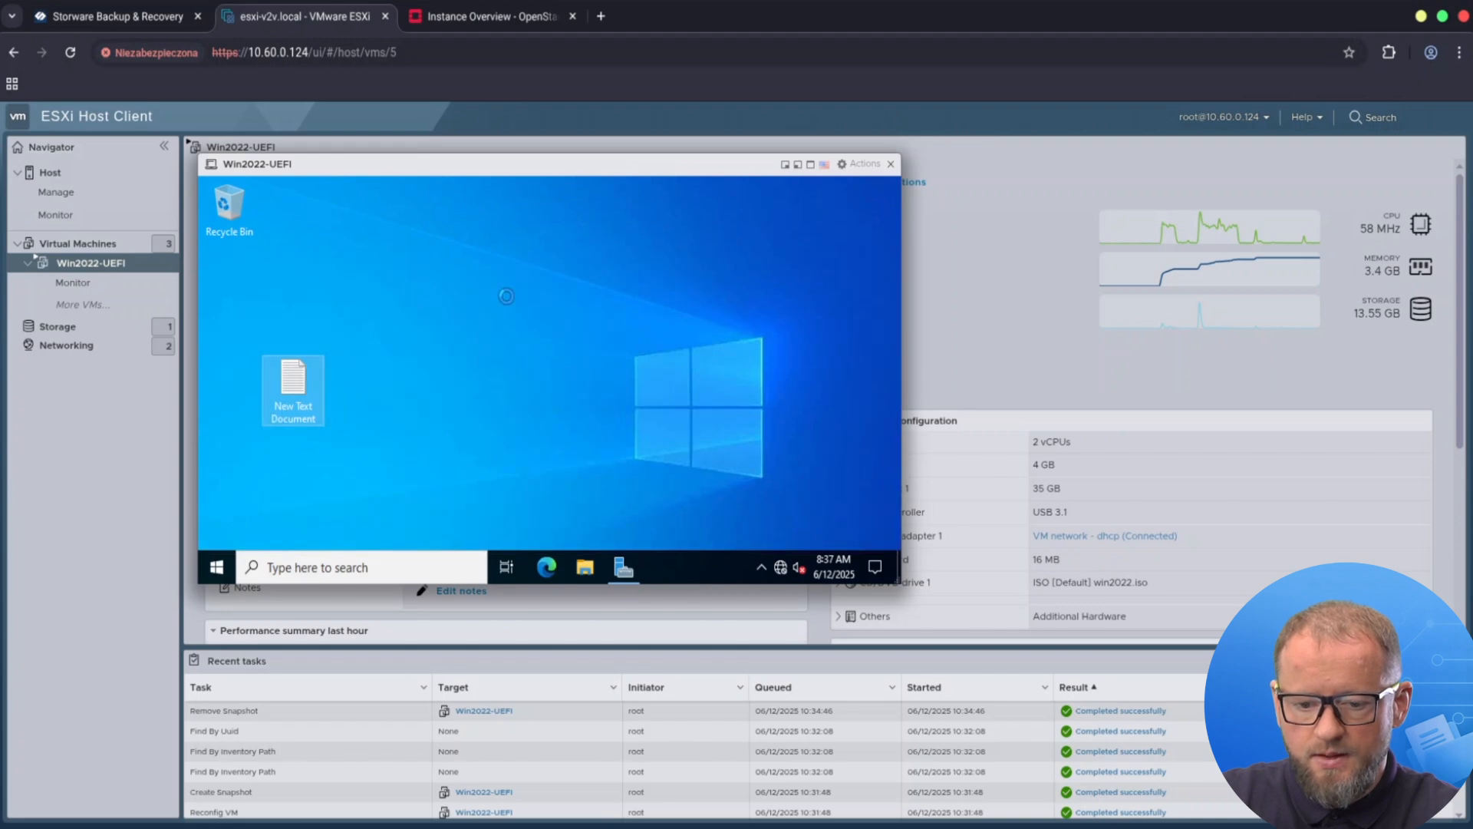
type("S")
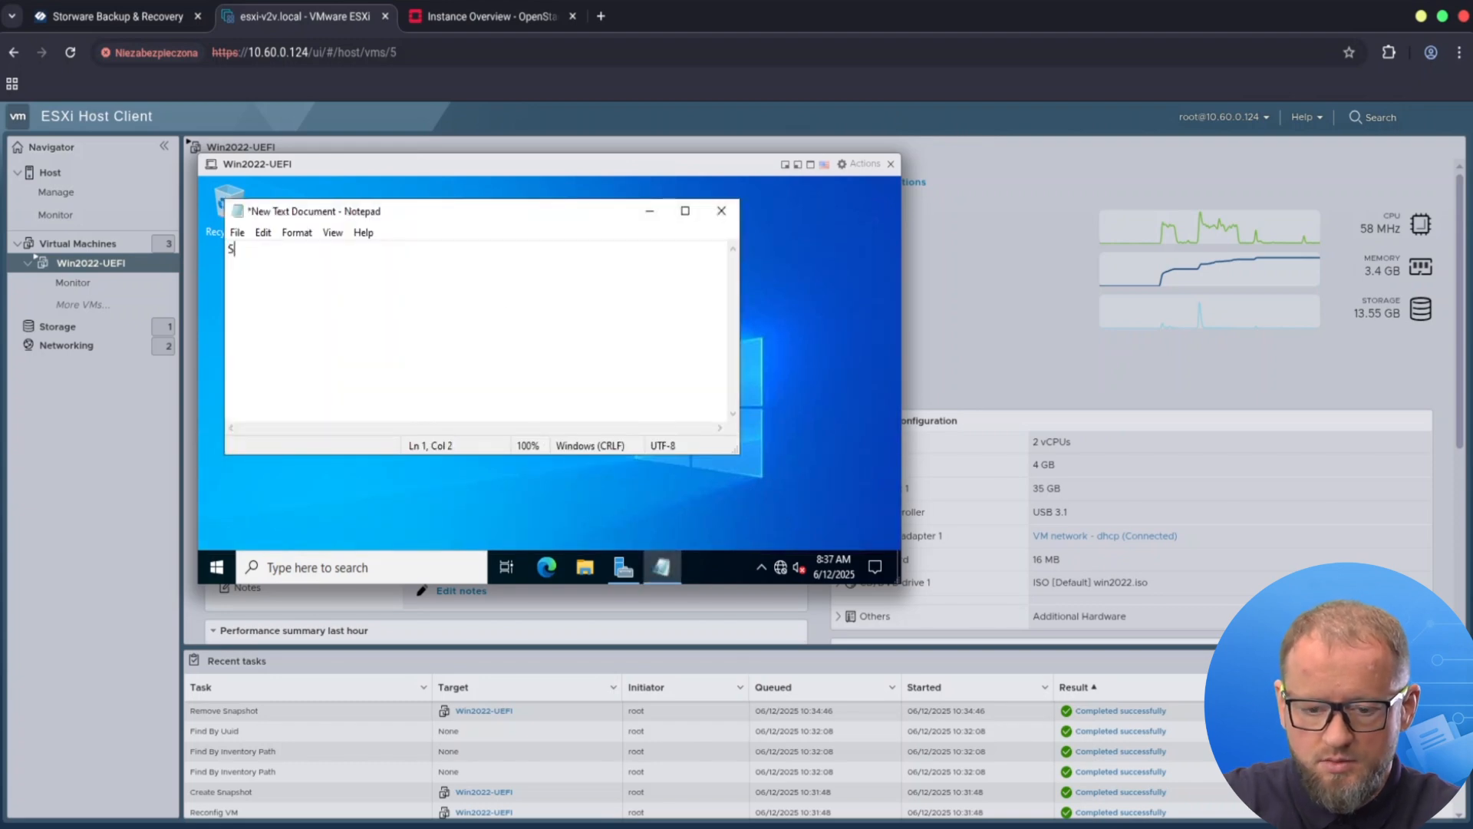
type("torwa")
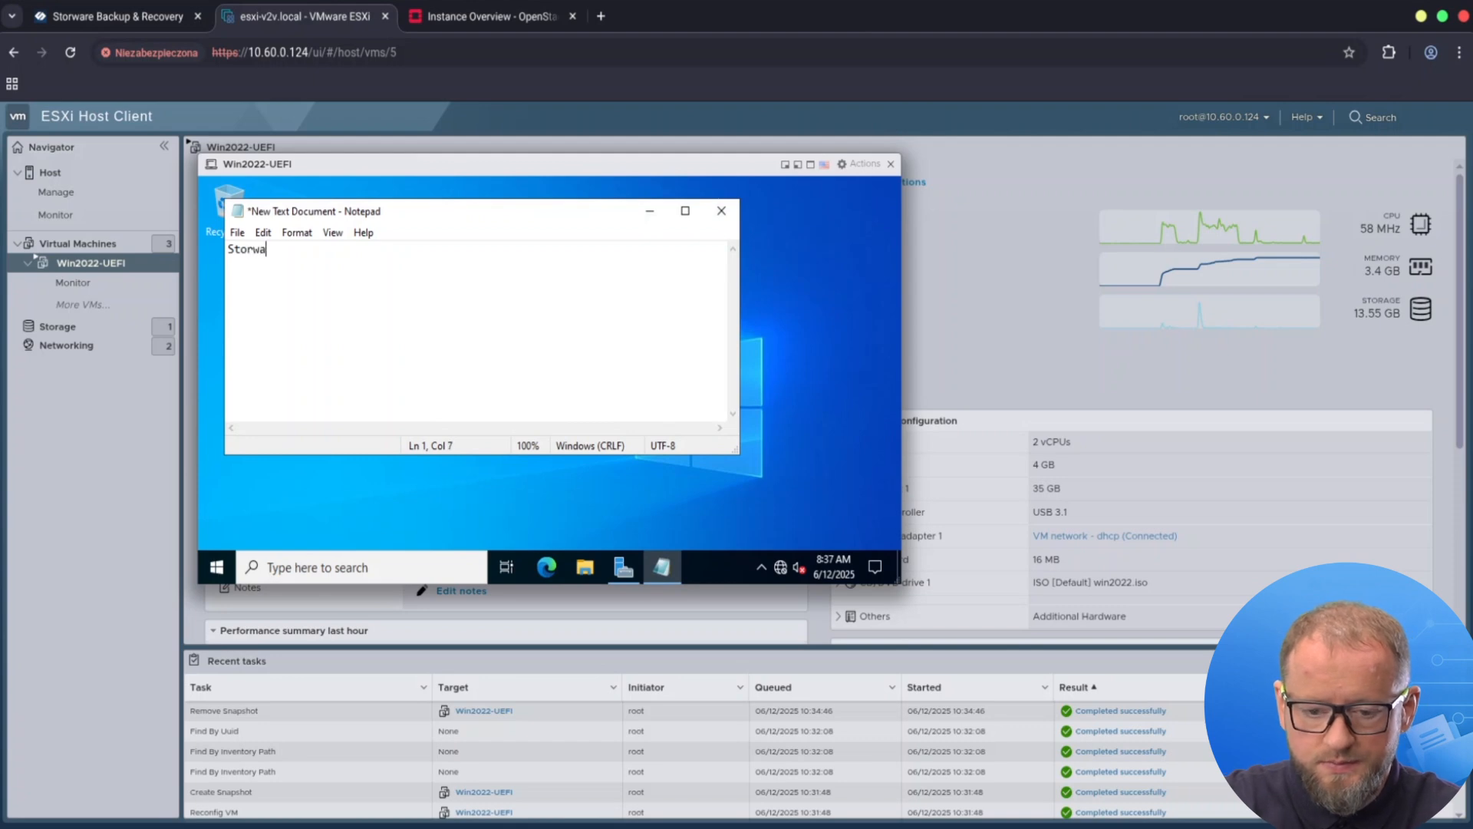
type("re A")
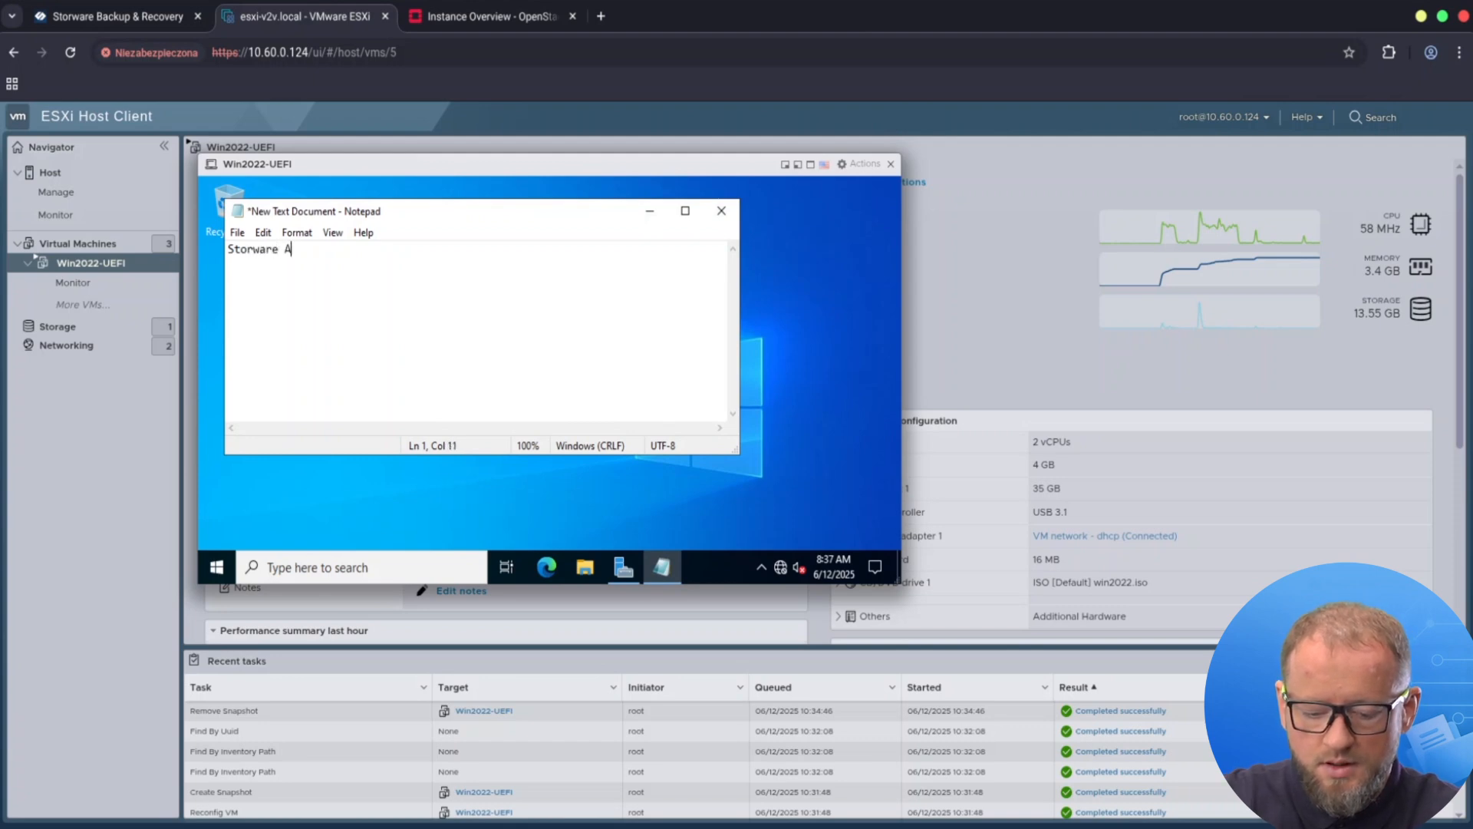
type("cademy")
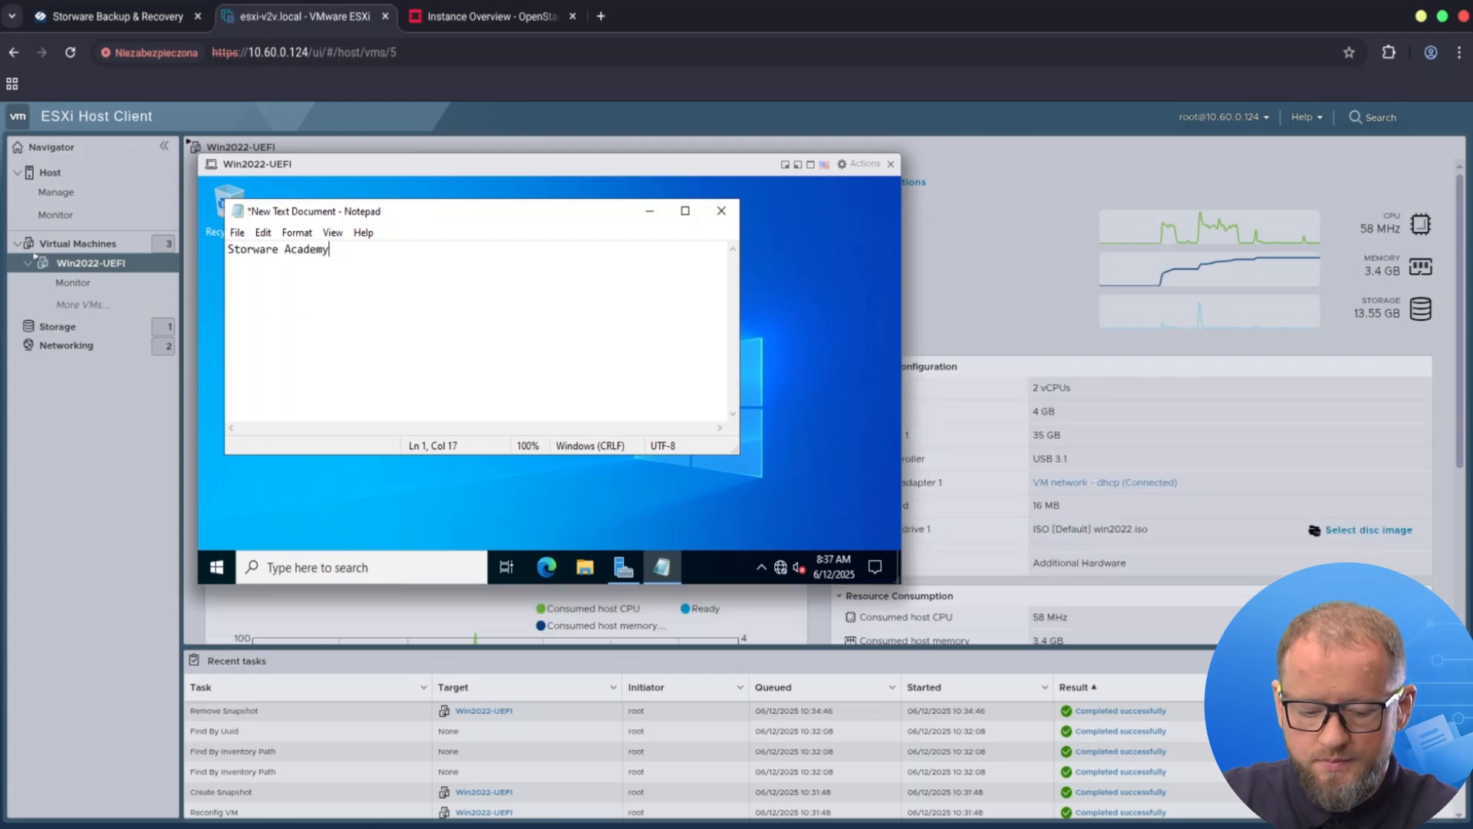
left_click(237, 232)
left_click(280, 309)
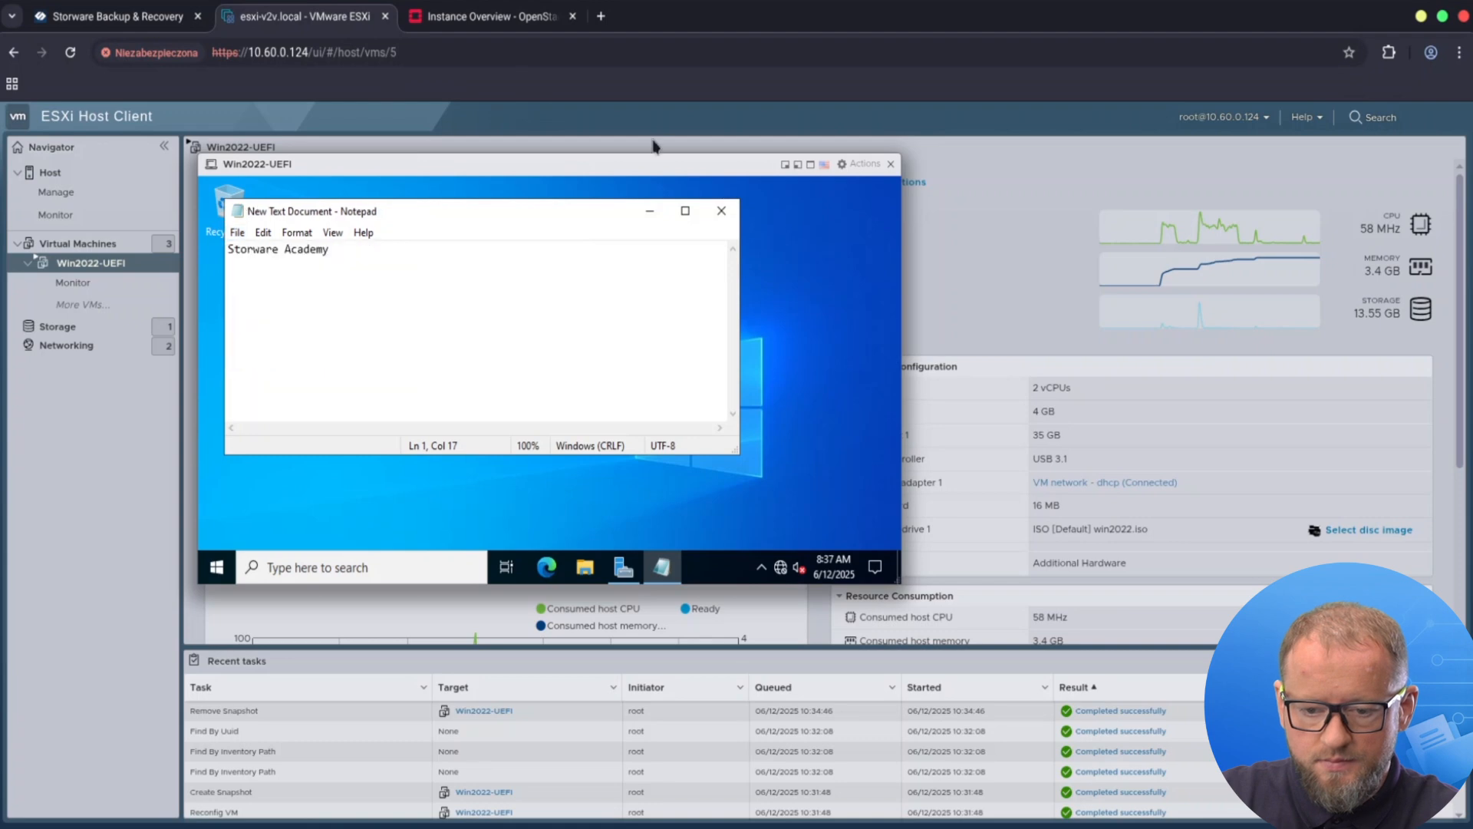
left_click(722, 212)
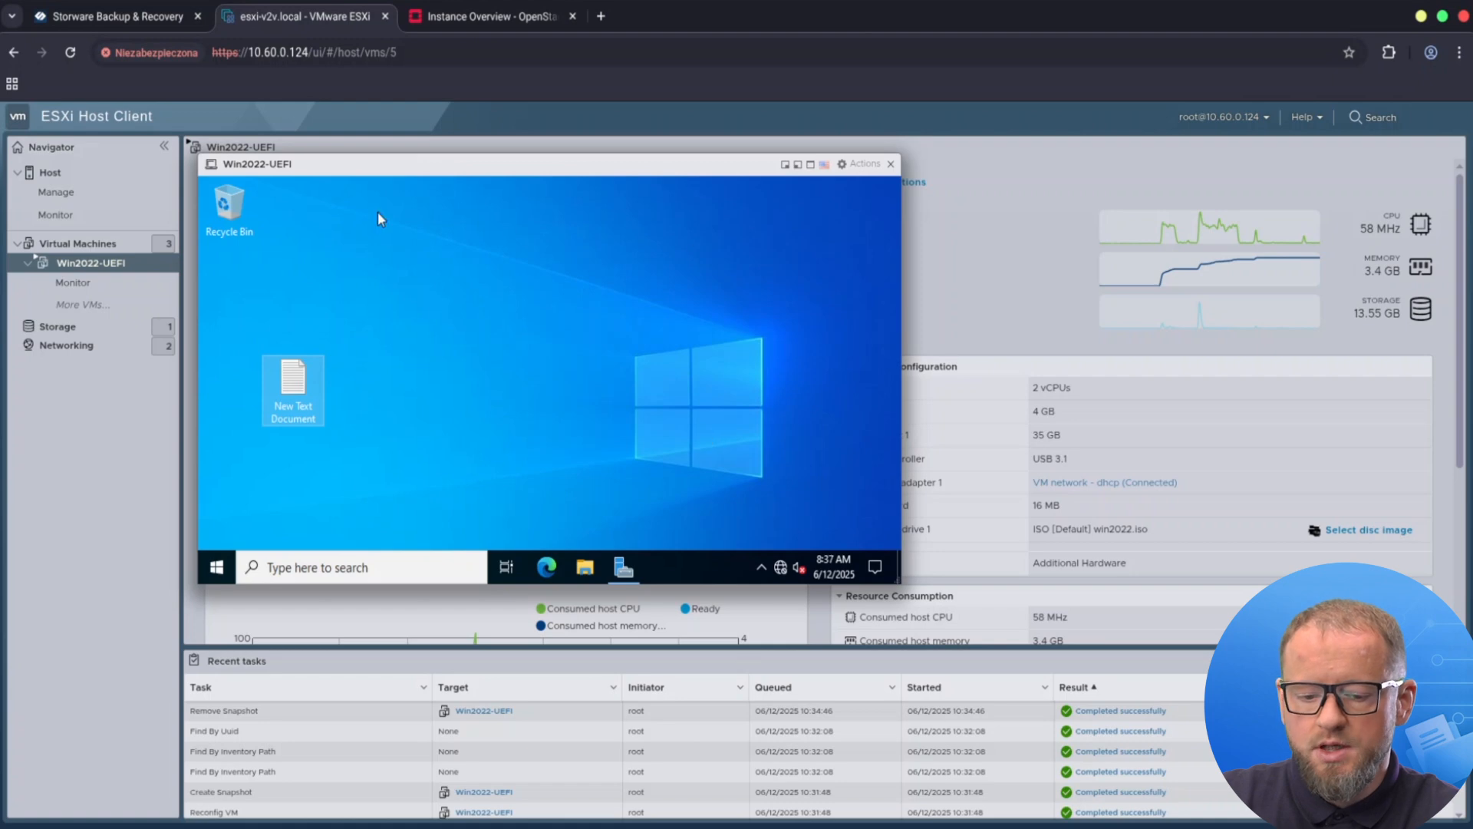
Shut down the Win2022-UEFI guest with the default reason and close its console window.
left_click(217, 570)
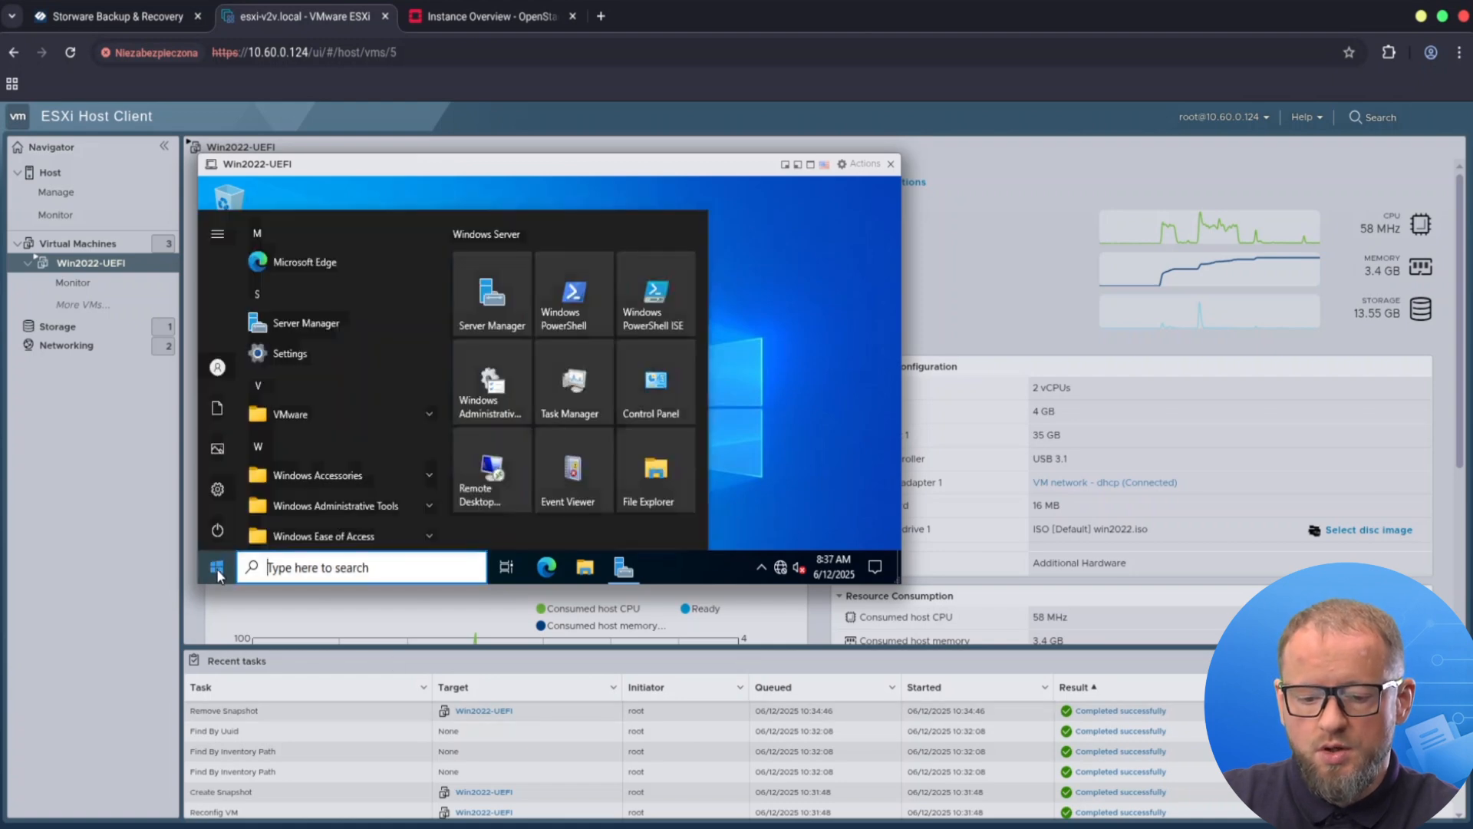
left_click(217, 531)
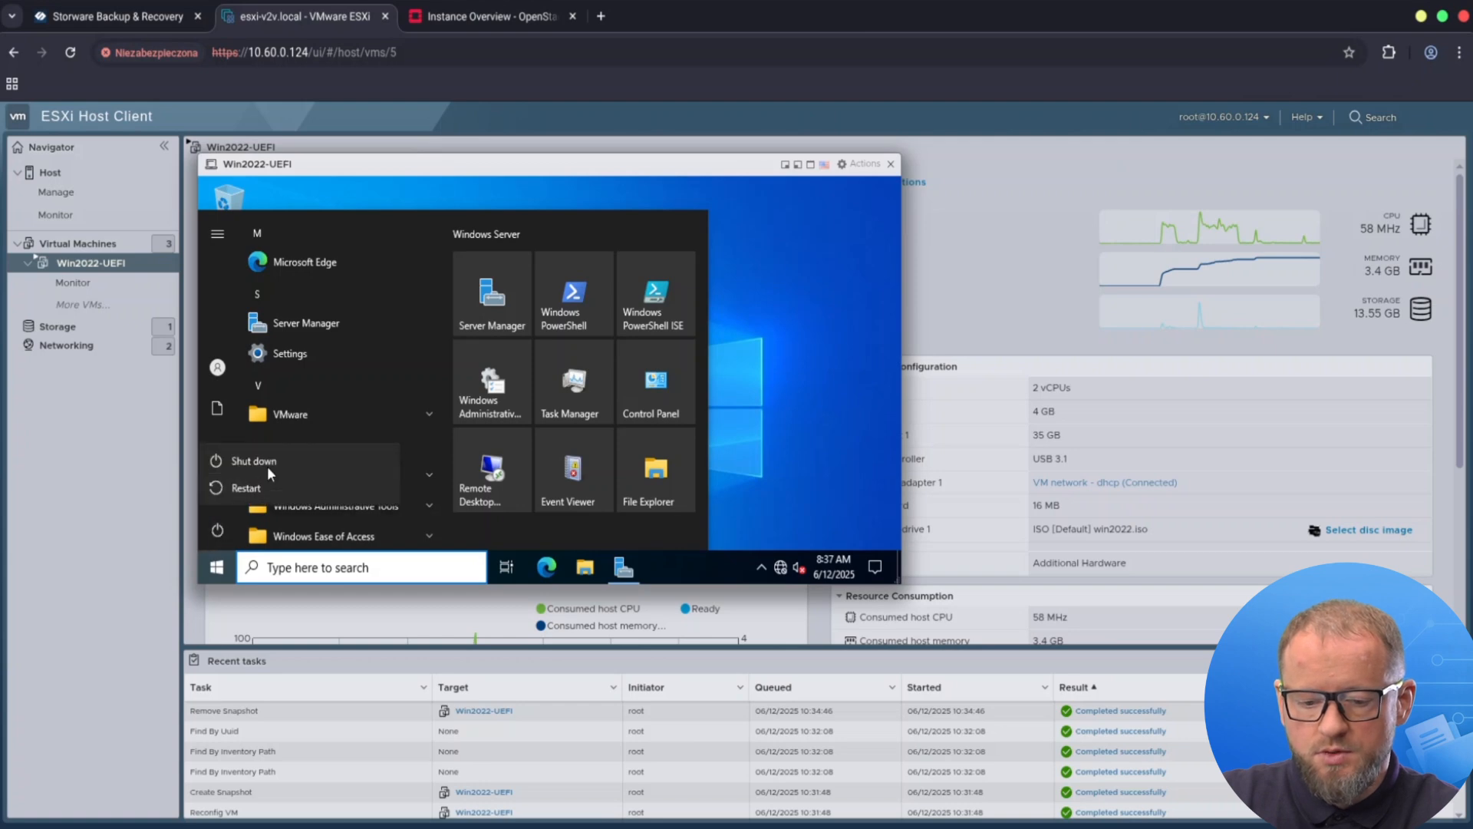
left_click(288, 462)
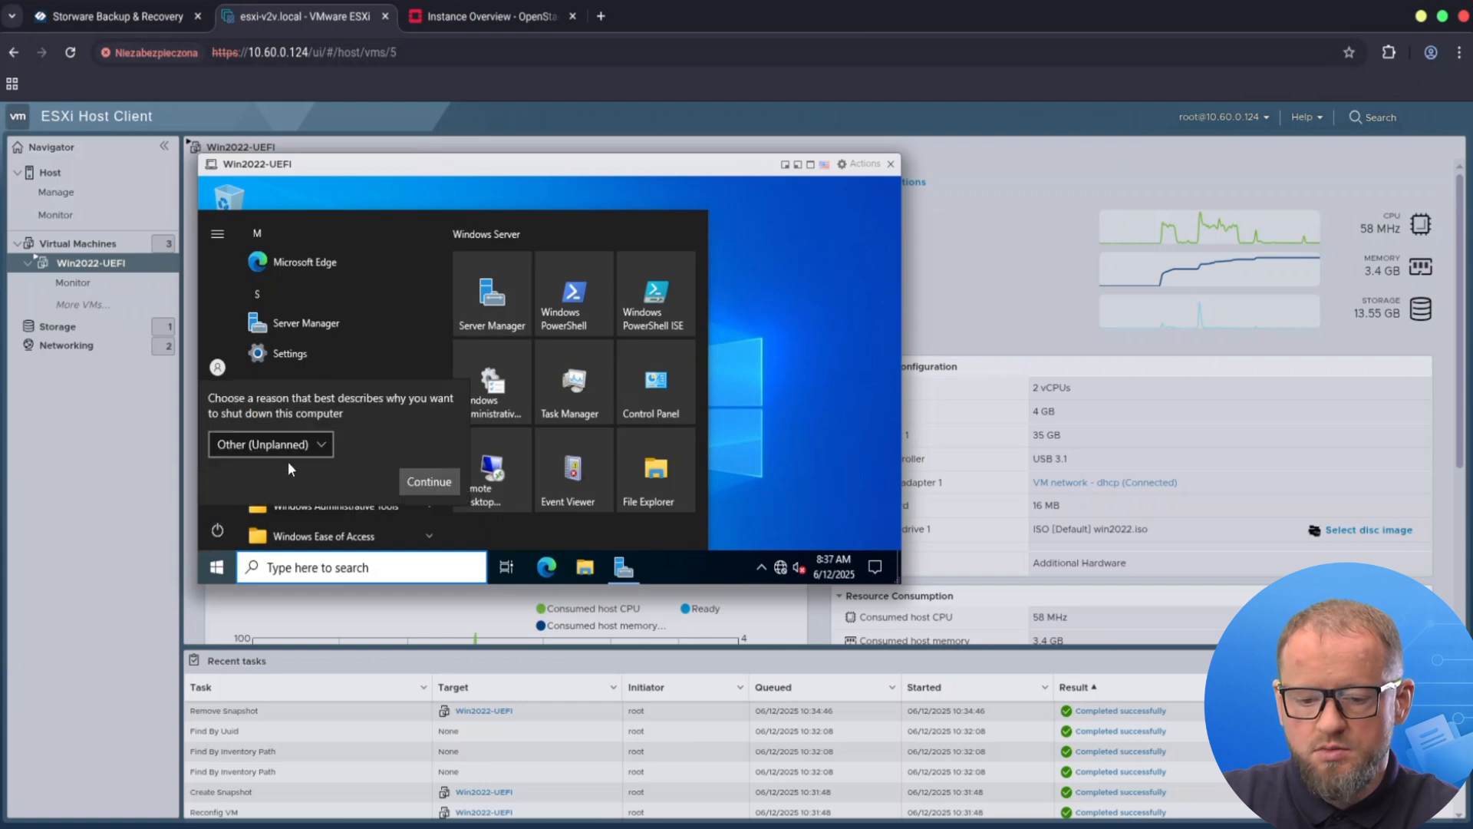
left_click(427, 483)
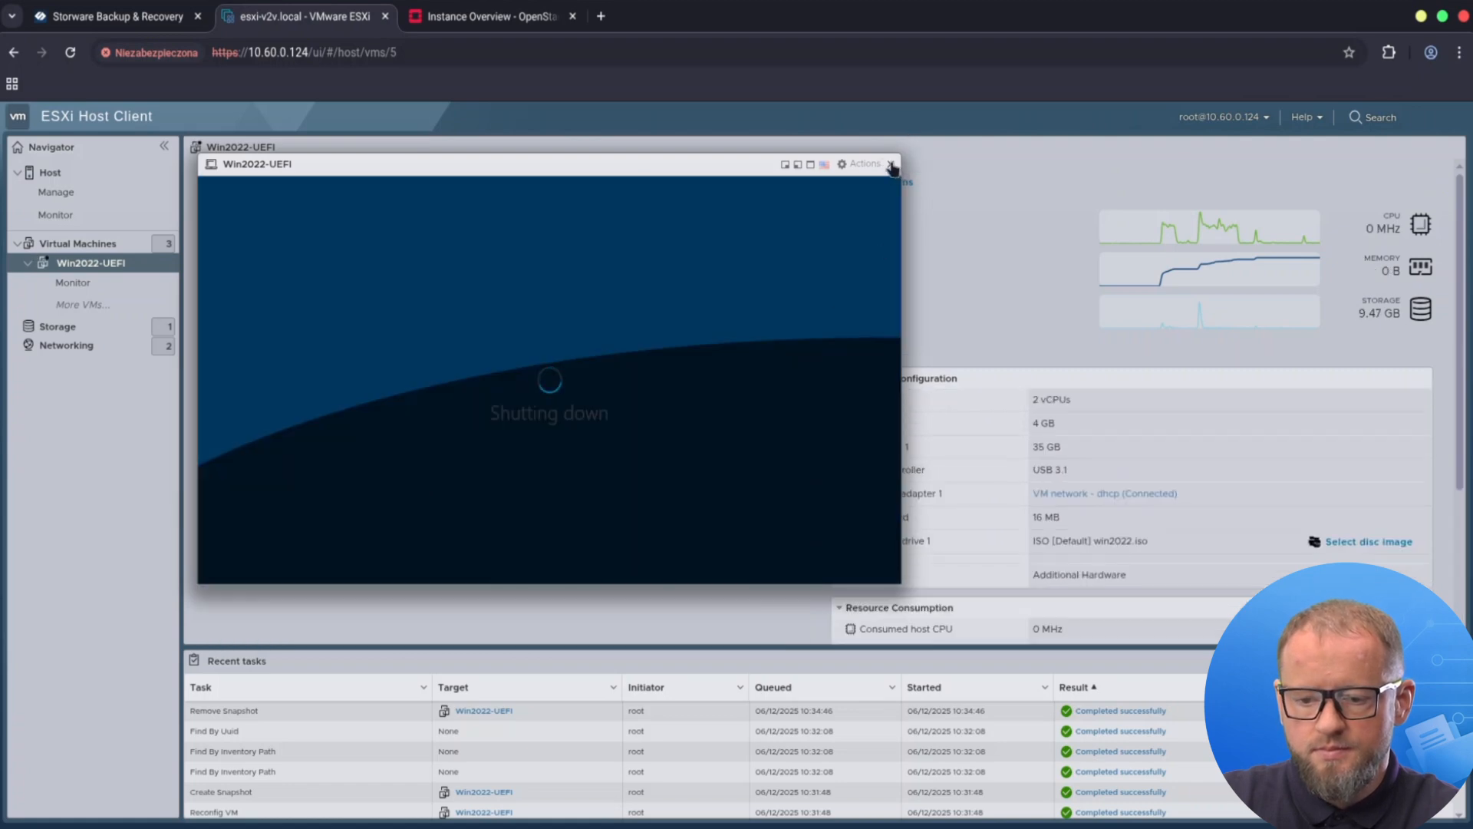
left_click(891, 165)
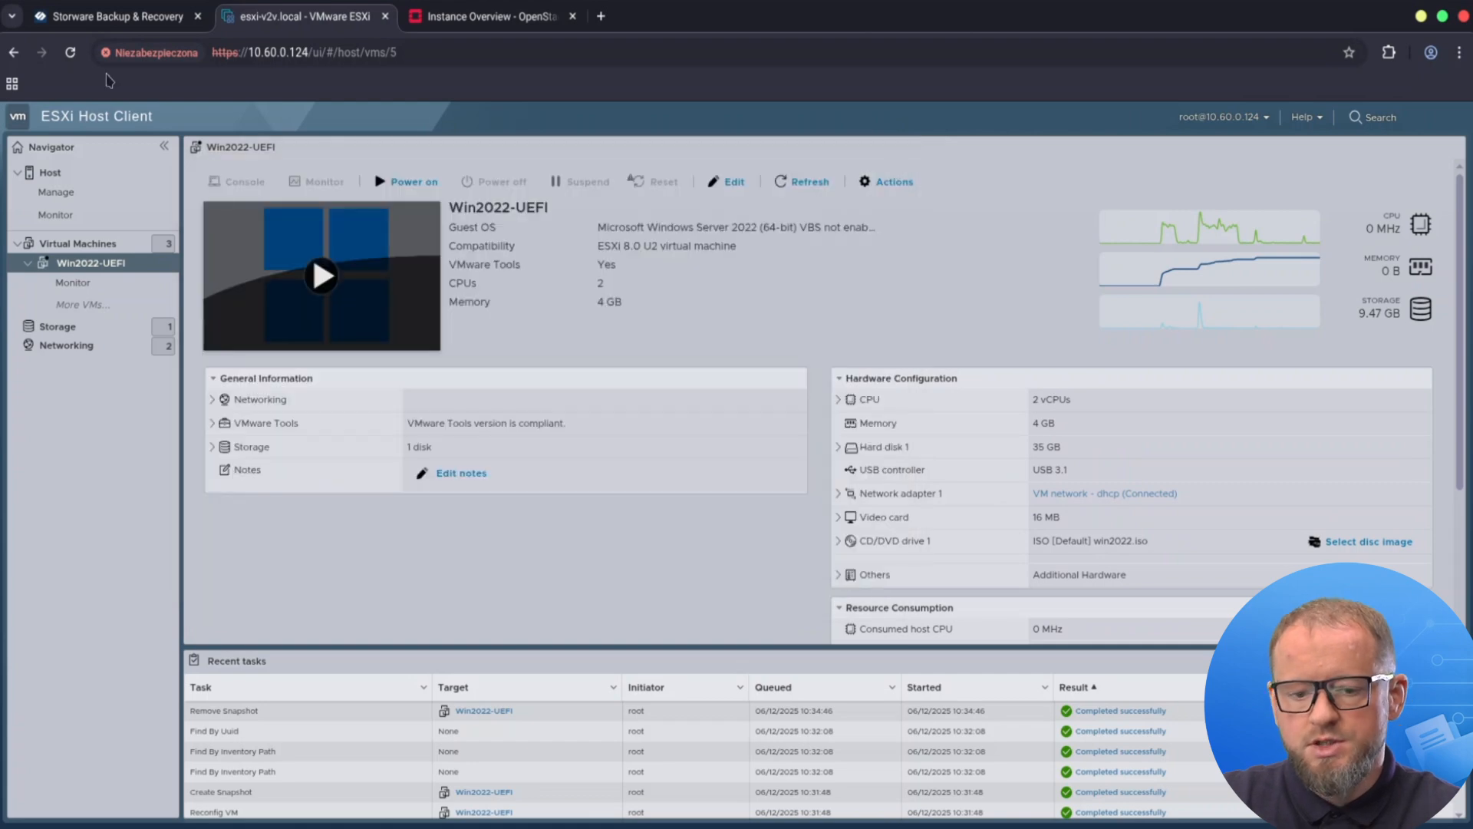
Back up Win2022-UEFI, confirm the job finished, then open its instance page's restore options.
left_click(123, 16)
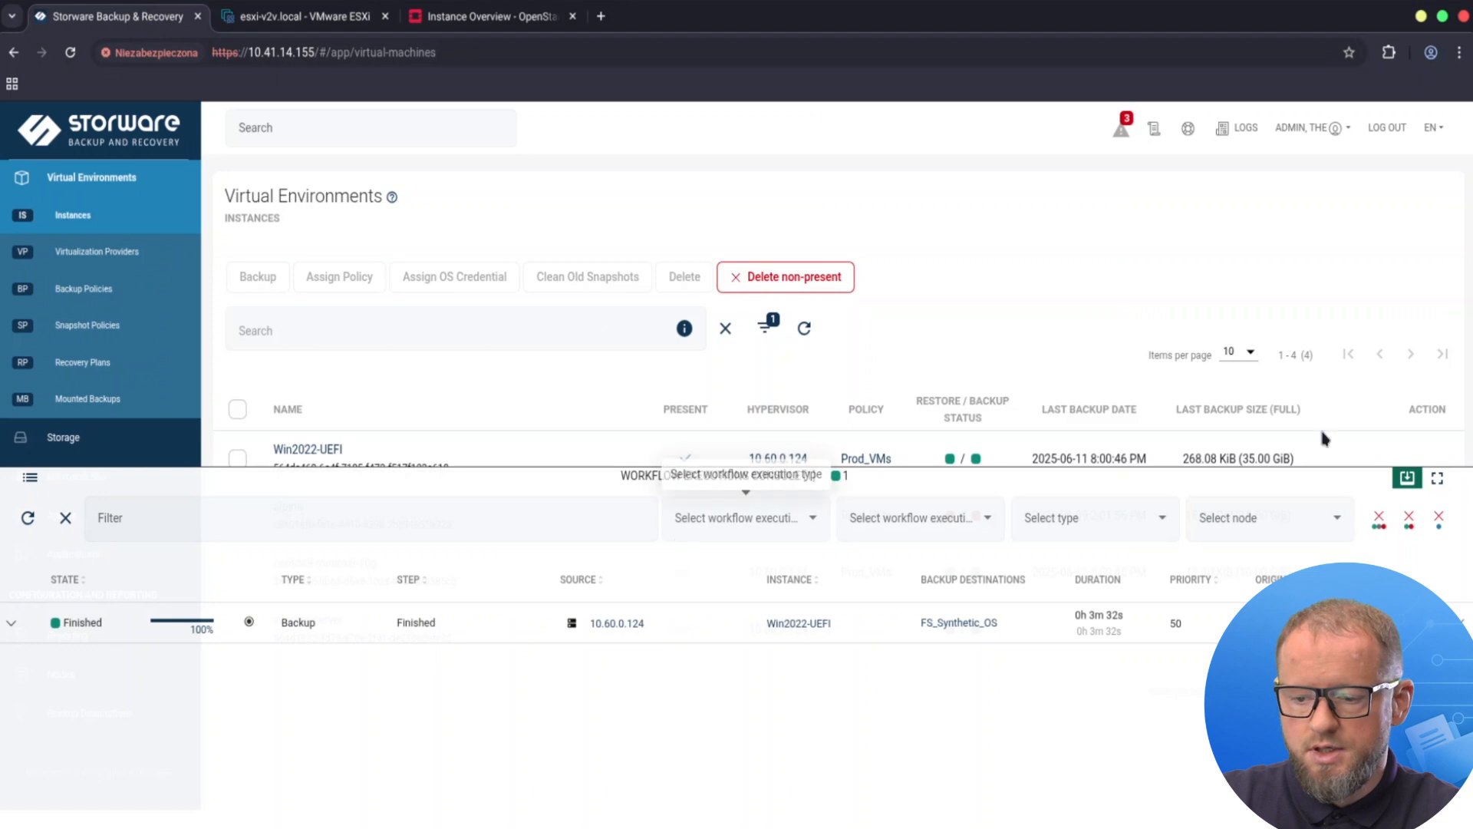
left_click(1407, 478)
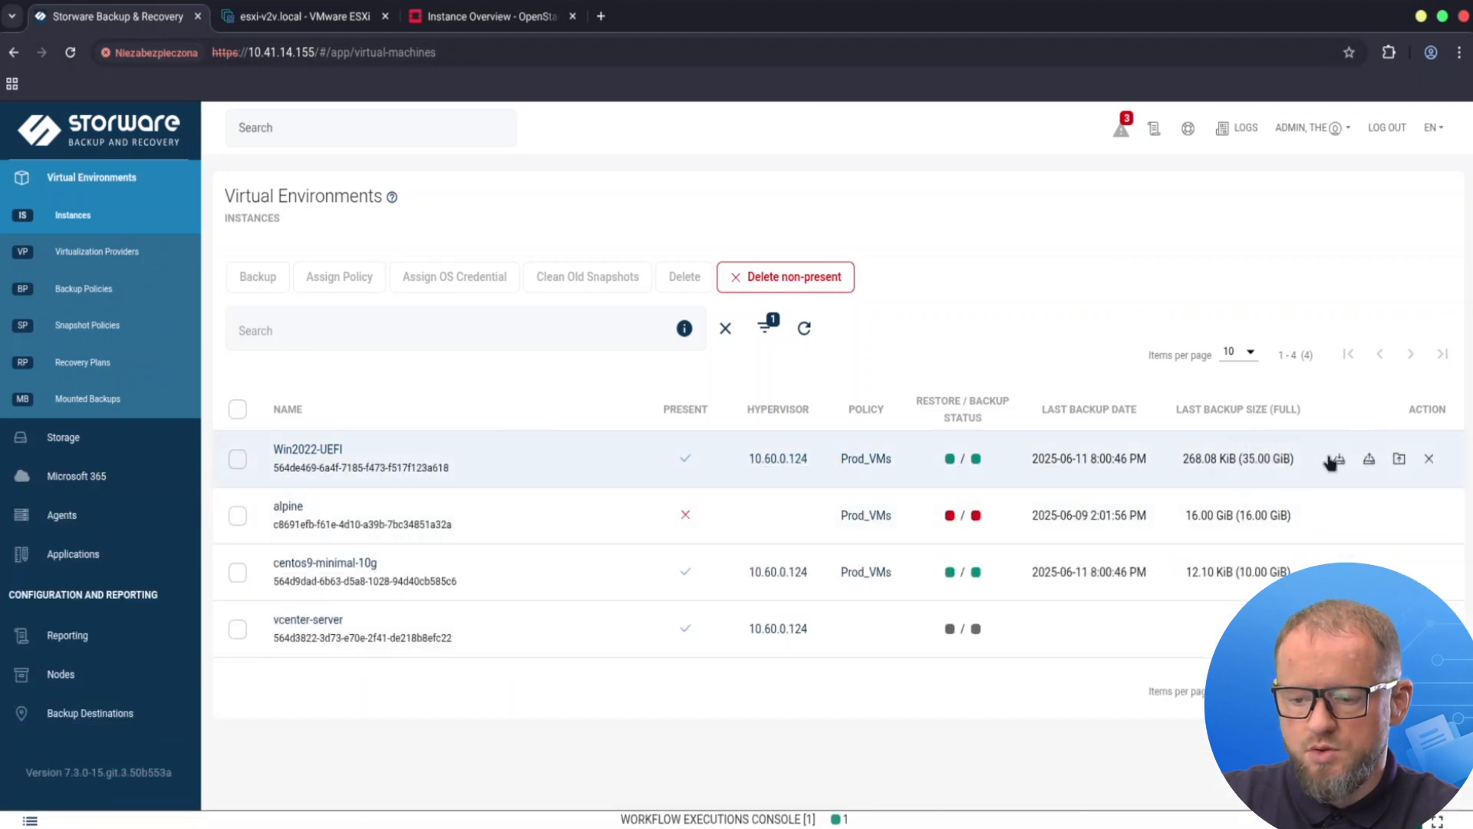
left_click(1339, 460)
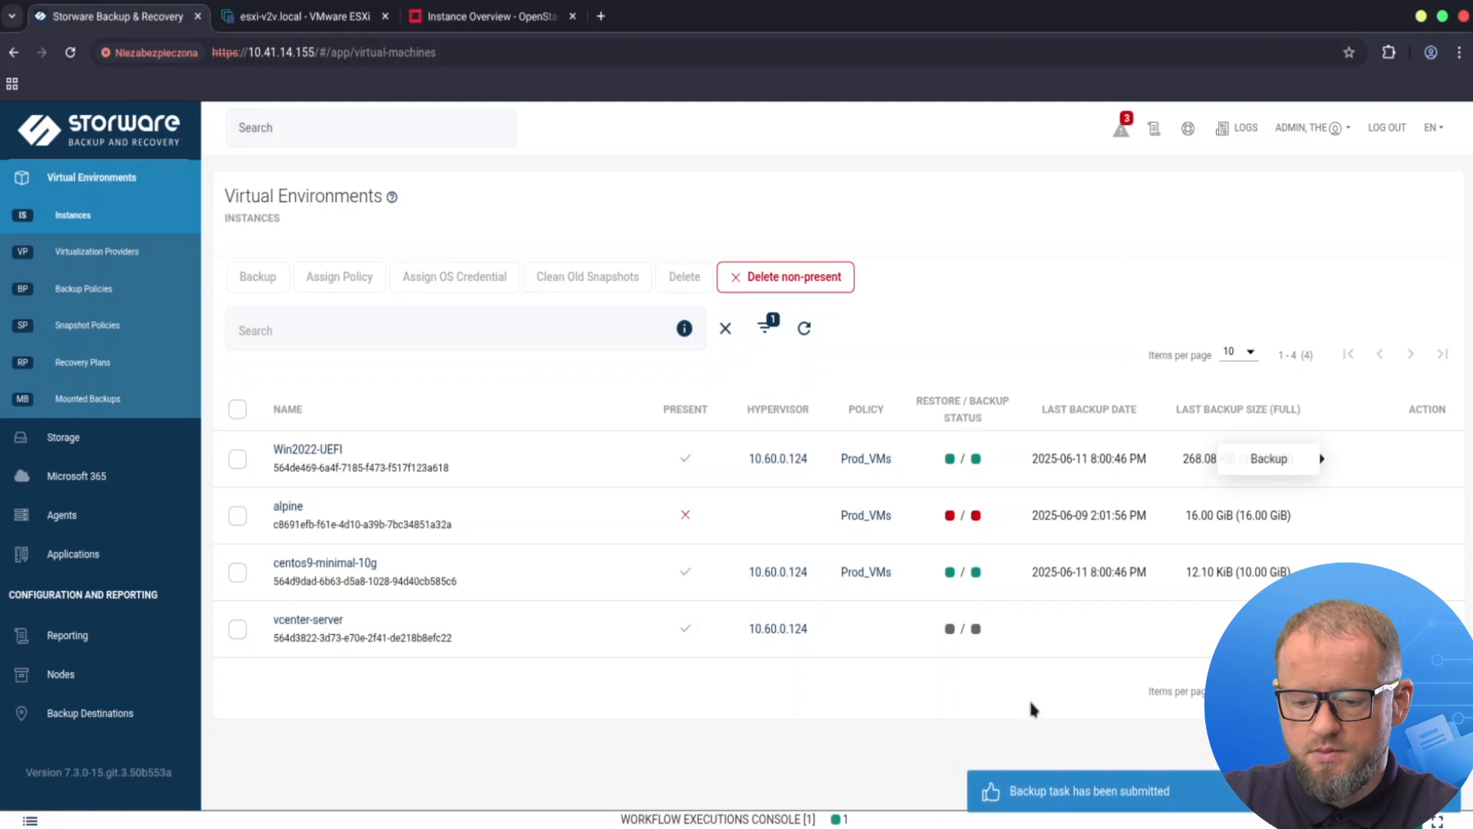
left_click(748, 818)
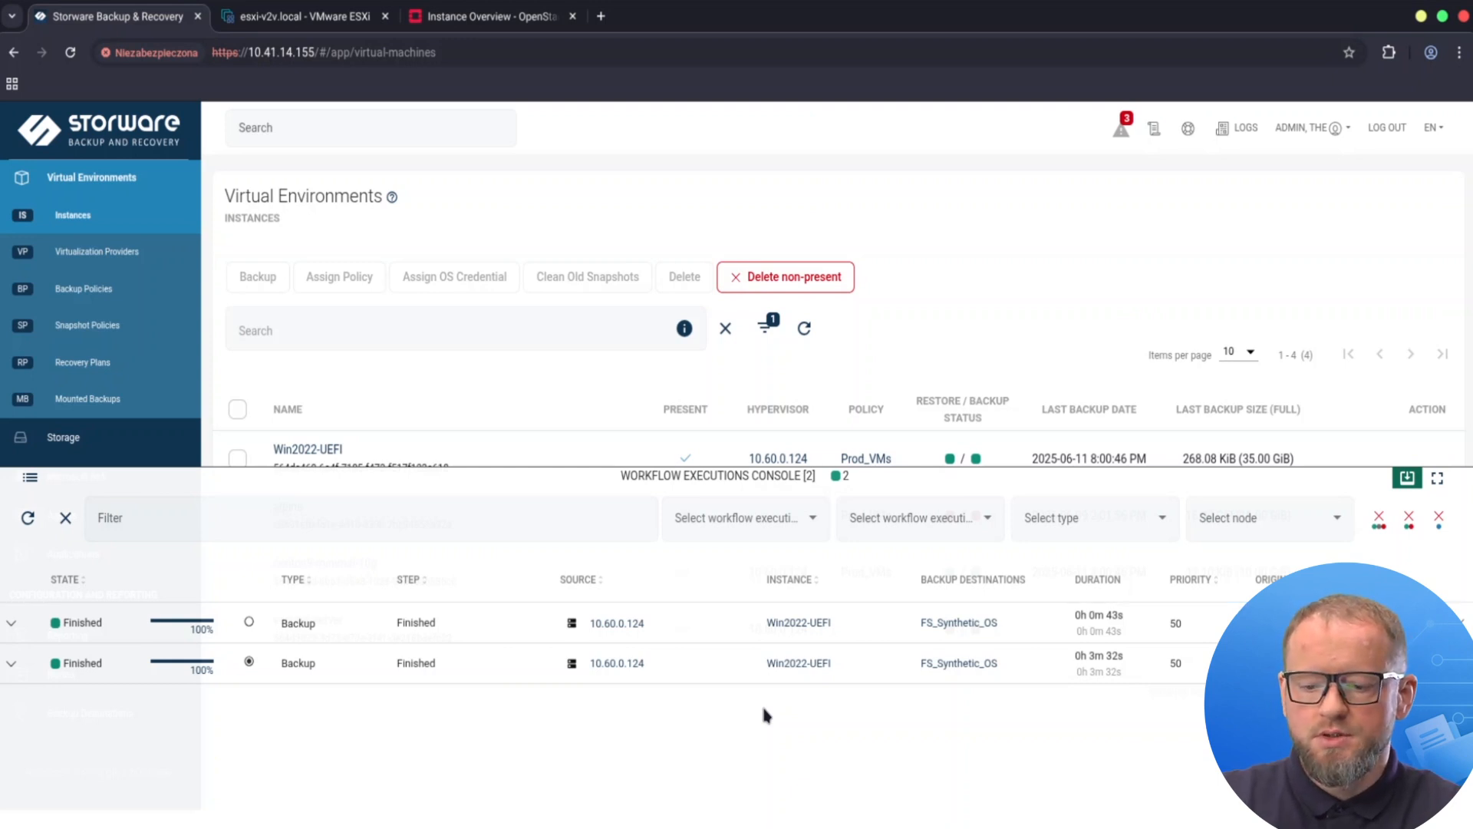
left_click(1408, 475)
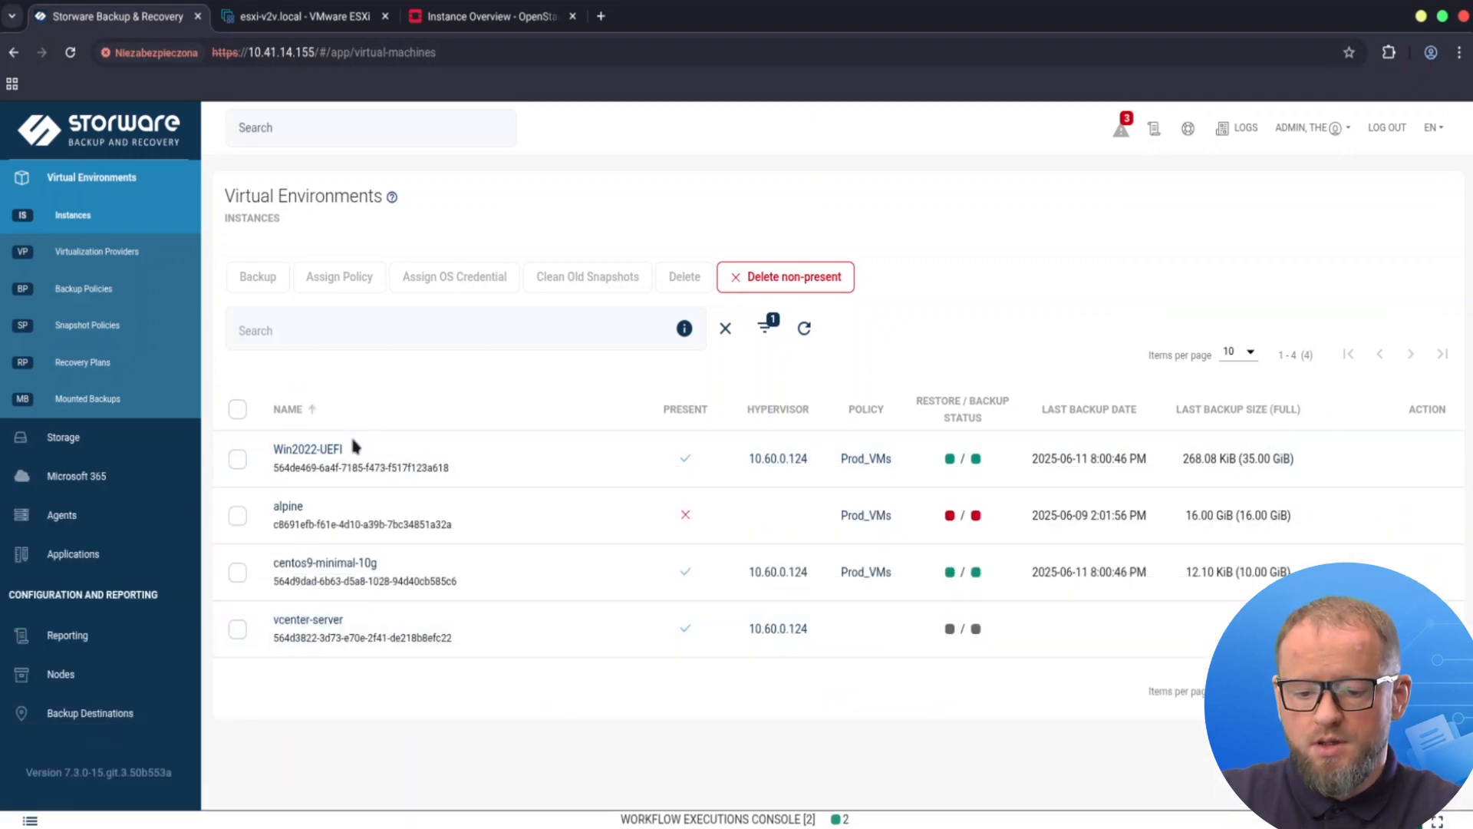
left_click(330, 454)
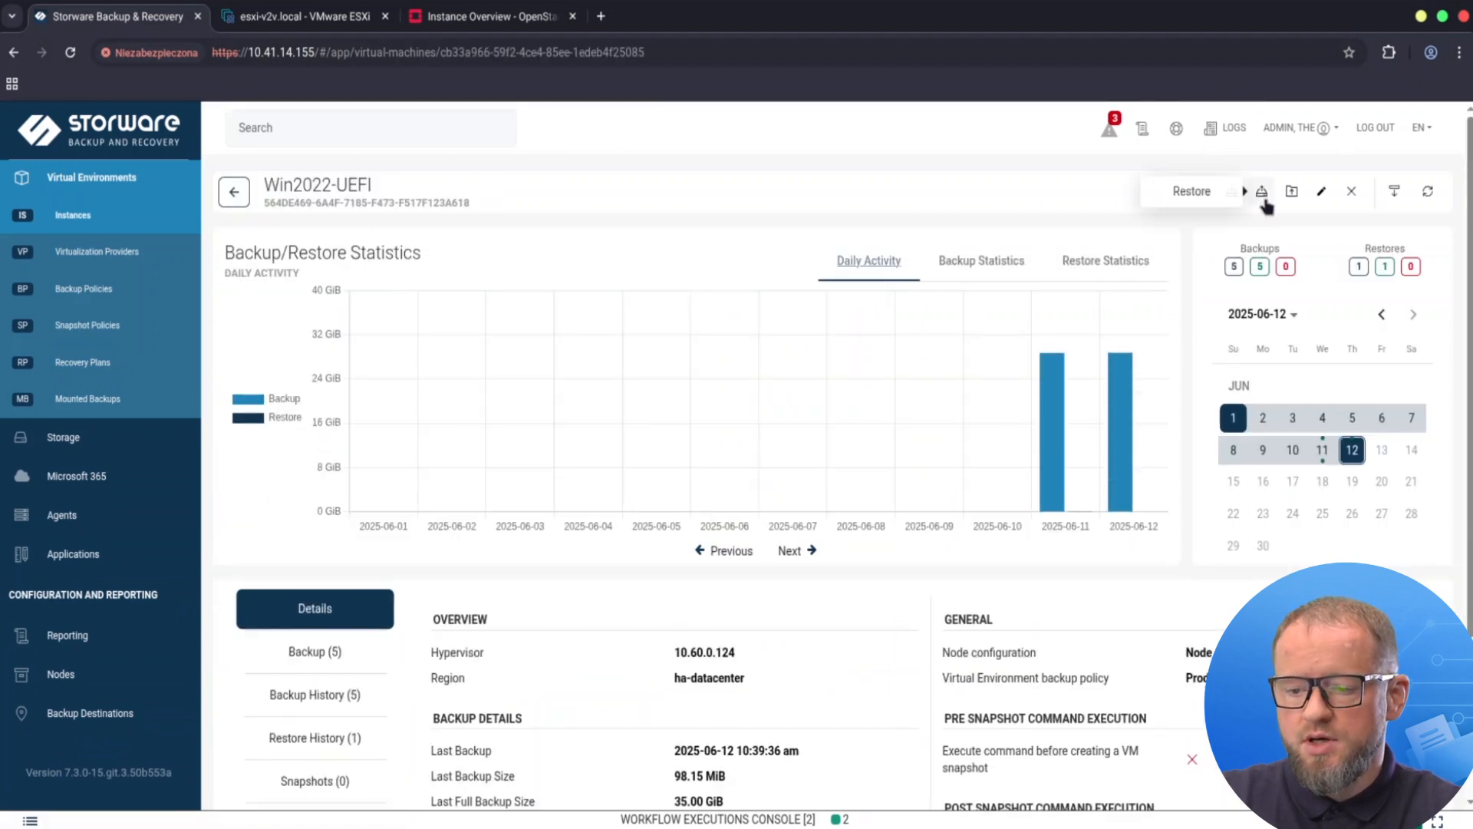
left_click(1262, 194)
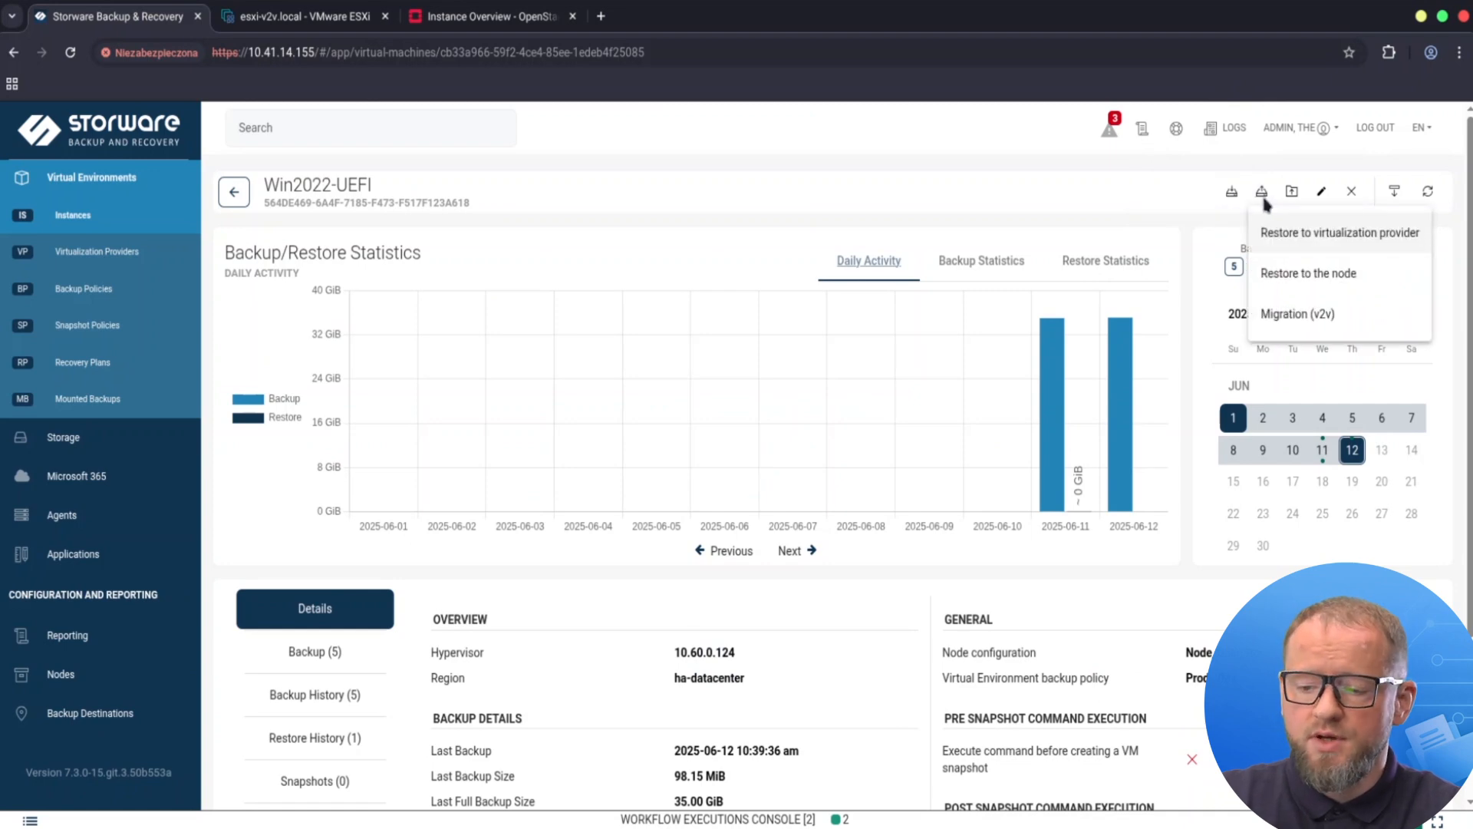
Choose Migration (v2v) from the Win2022-UEFI restore options.
left_click(1297, 316)
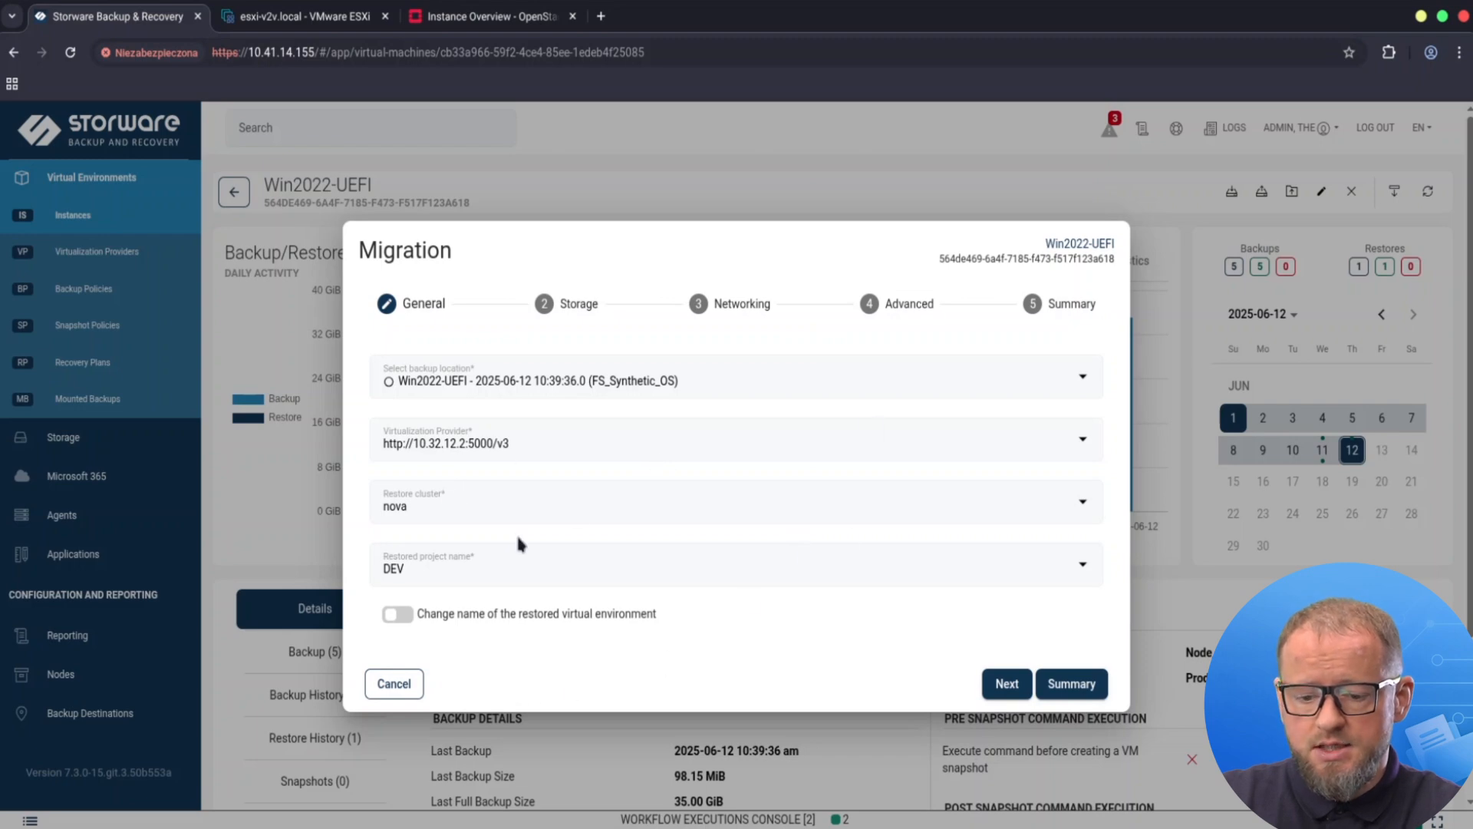
Target project pp and rename the restored VM to Win2022-UEFI_v2v before moving to Storage.
left_click(492, 574)
scroll(489, 614, "down", 3)
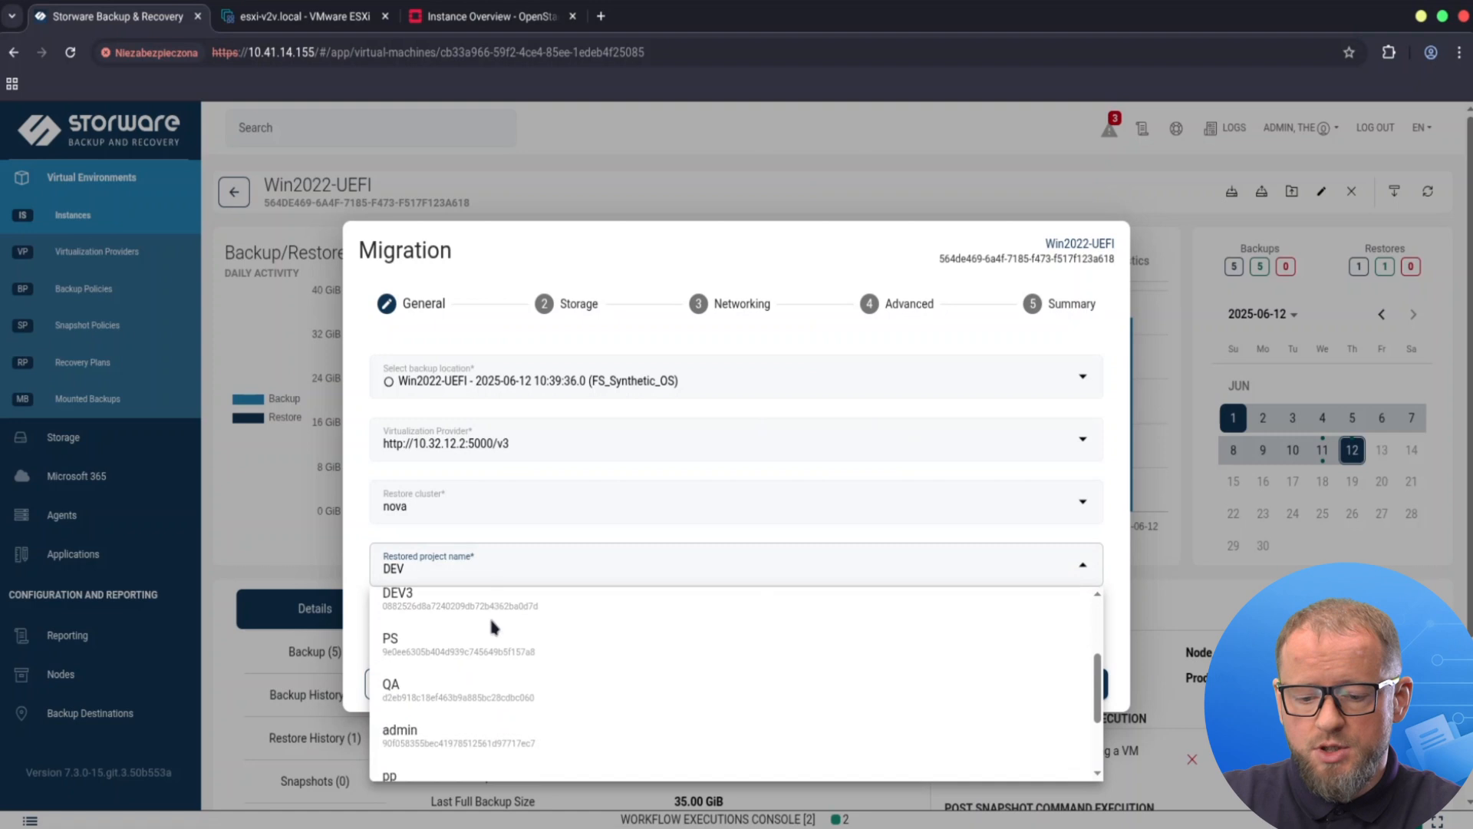
scroll(459, 658, "down", 2)
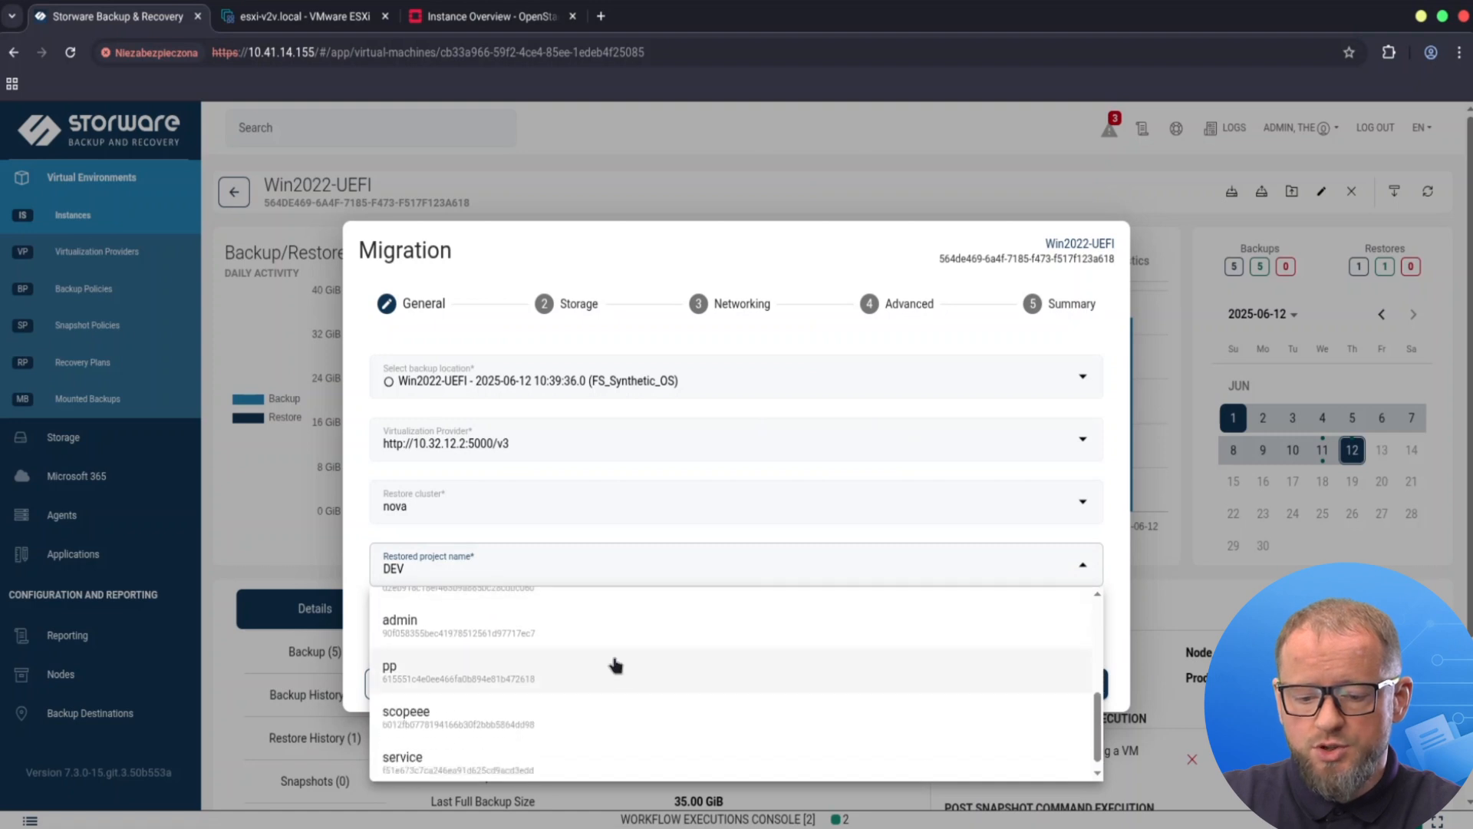
left_click(461, 671)
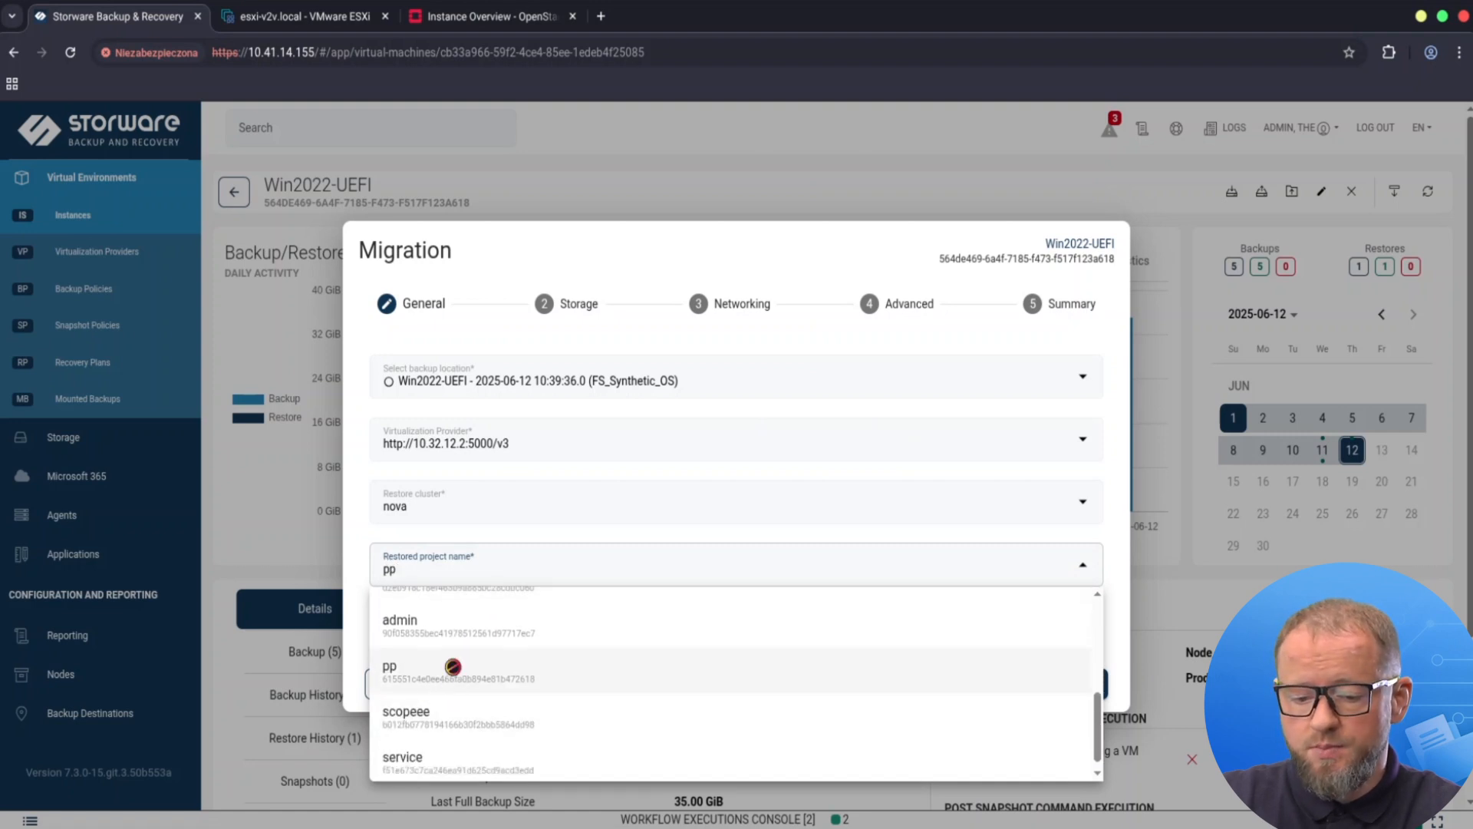
left_click(399, 614)
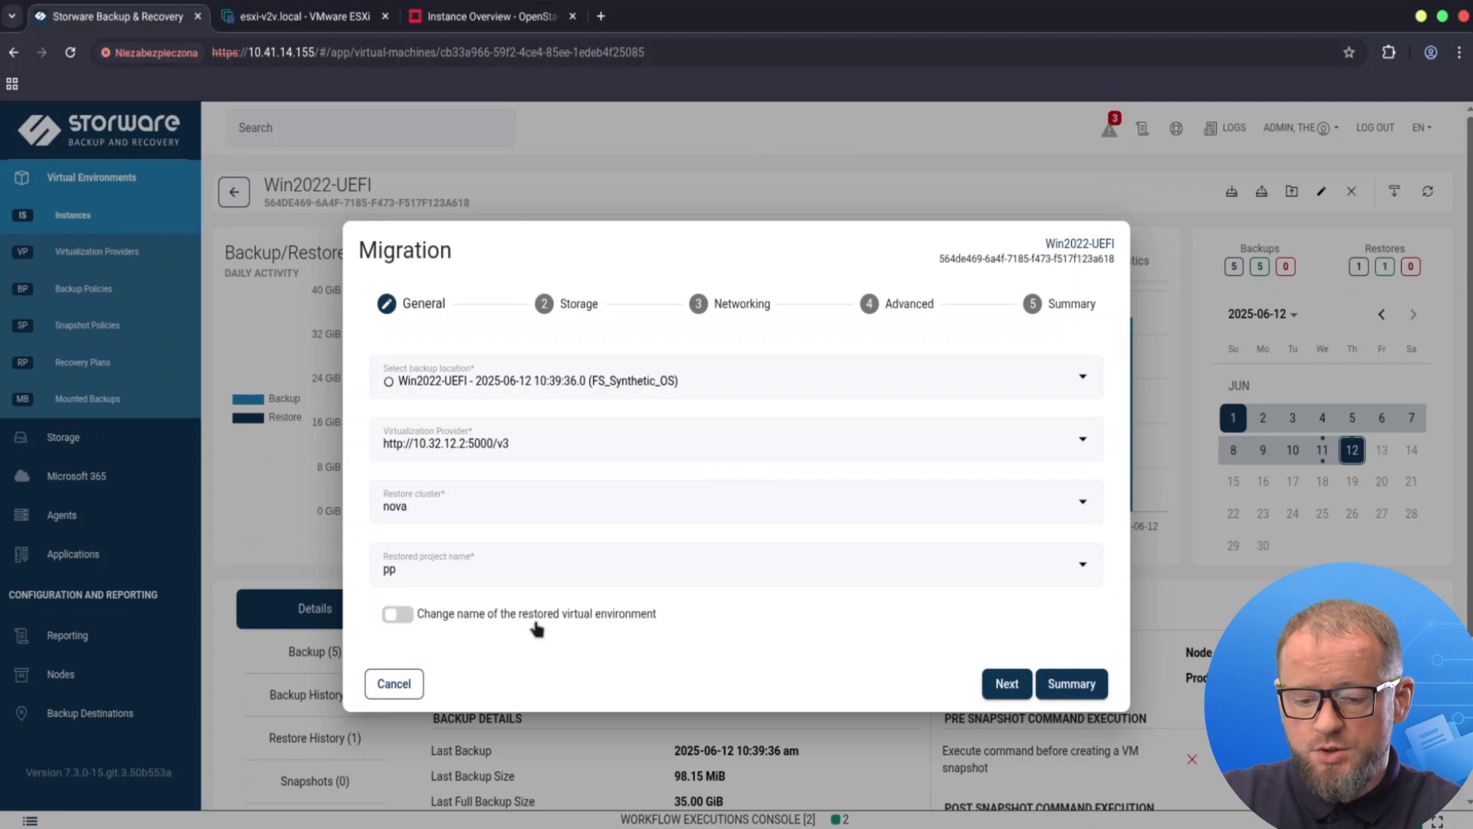
scroll(652, 618, "down", 1)
left_click(533, 614)
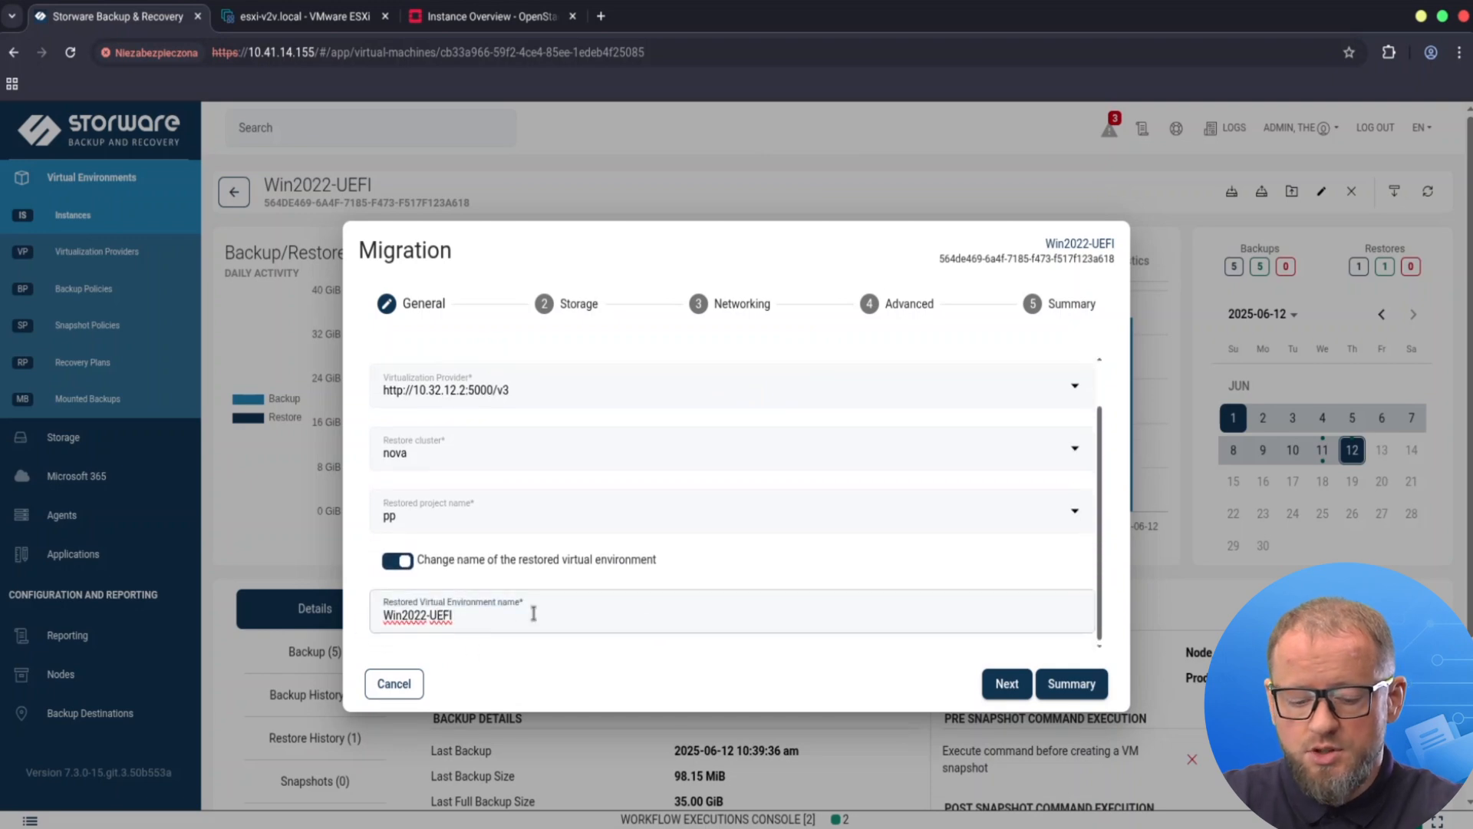
type("_v2v")
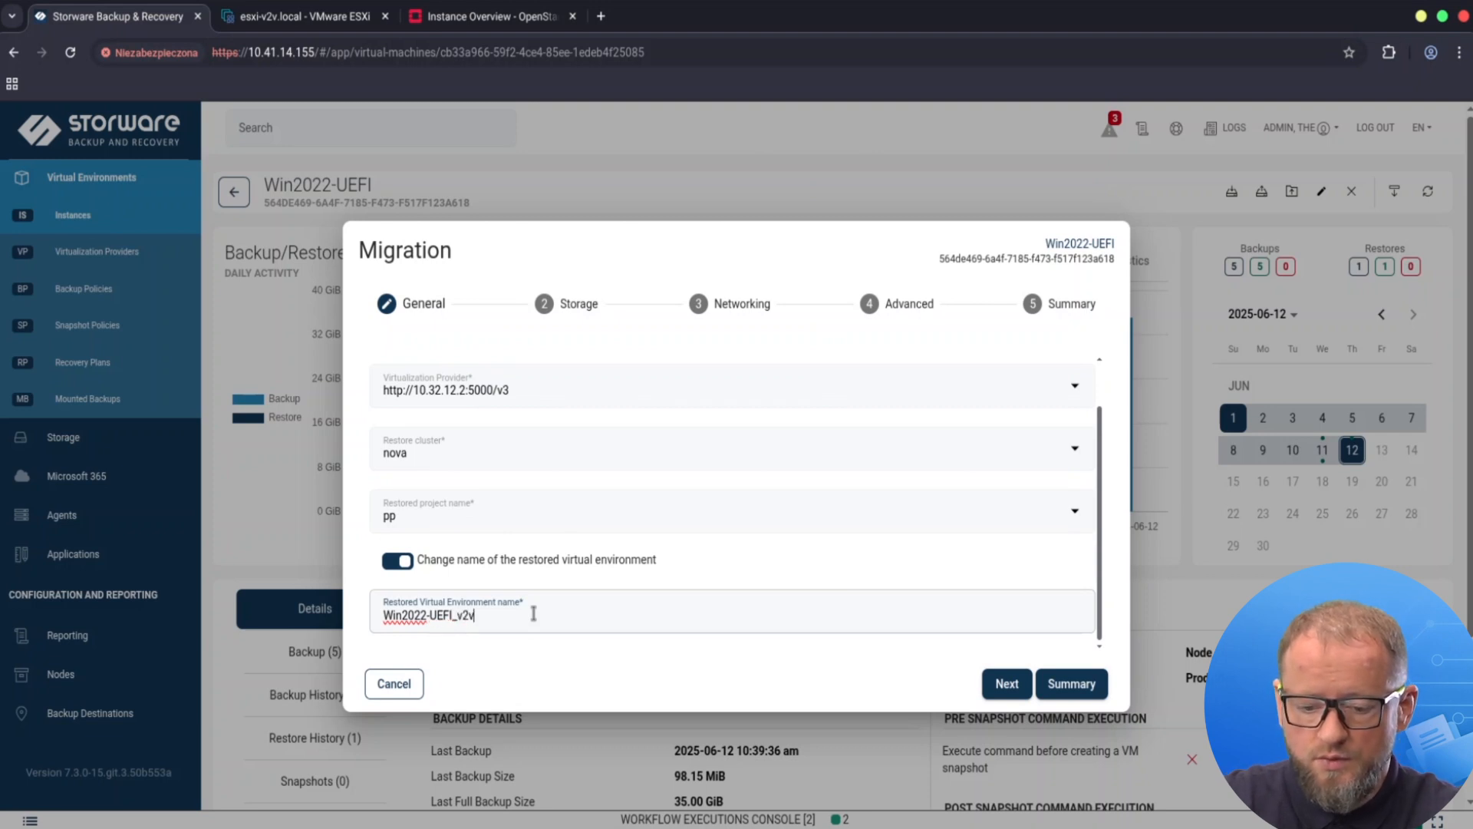
left_click(1008, 683)
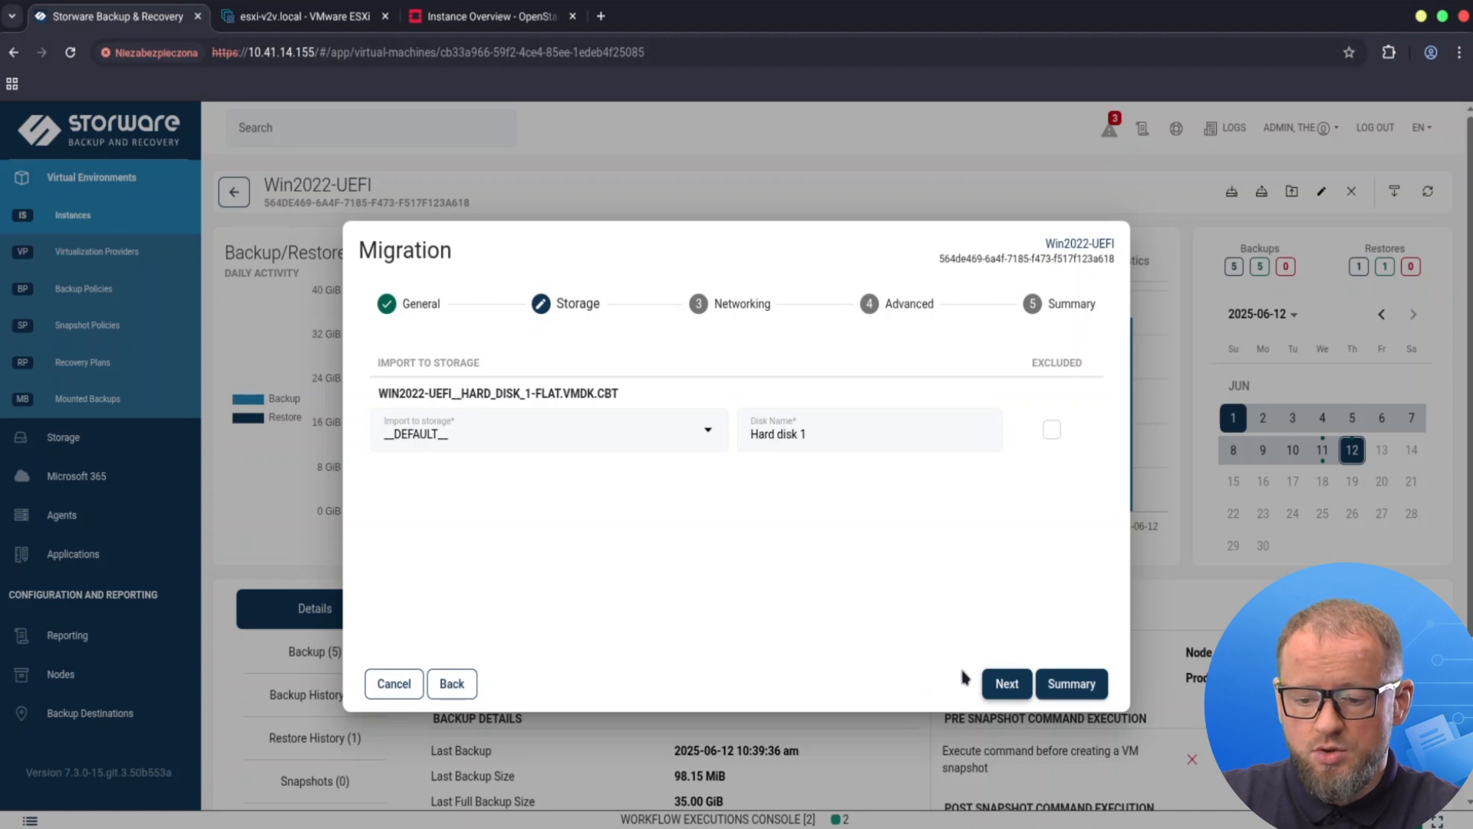
Keep default storage and the testscope network, pick flavor v2v-uefi-test, and leave the access key empty.
left_click(1002, 686)
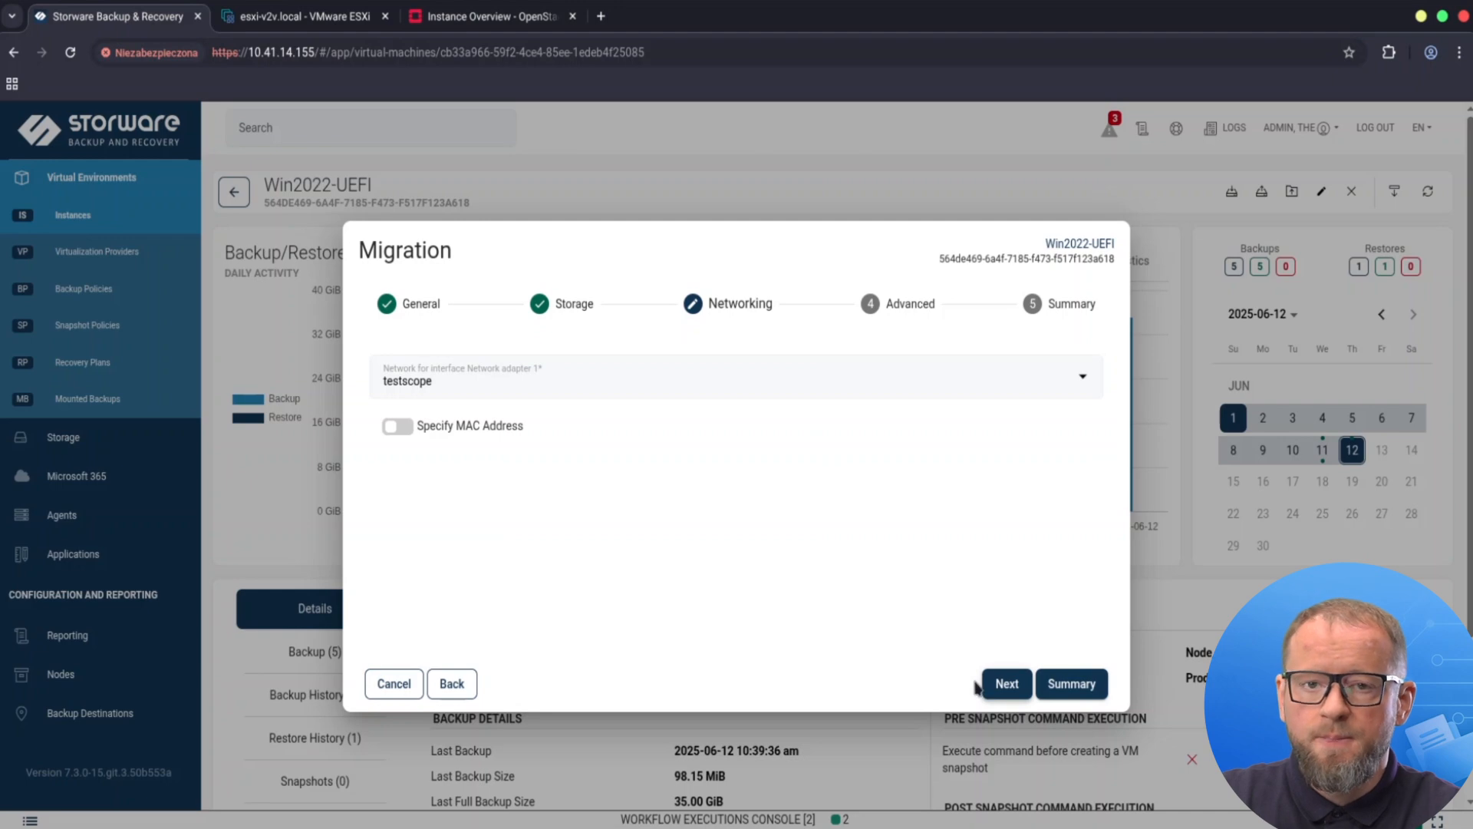
left_click(1007, 685)
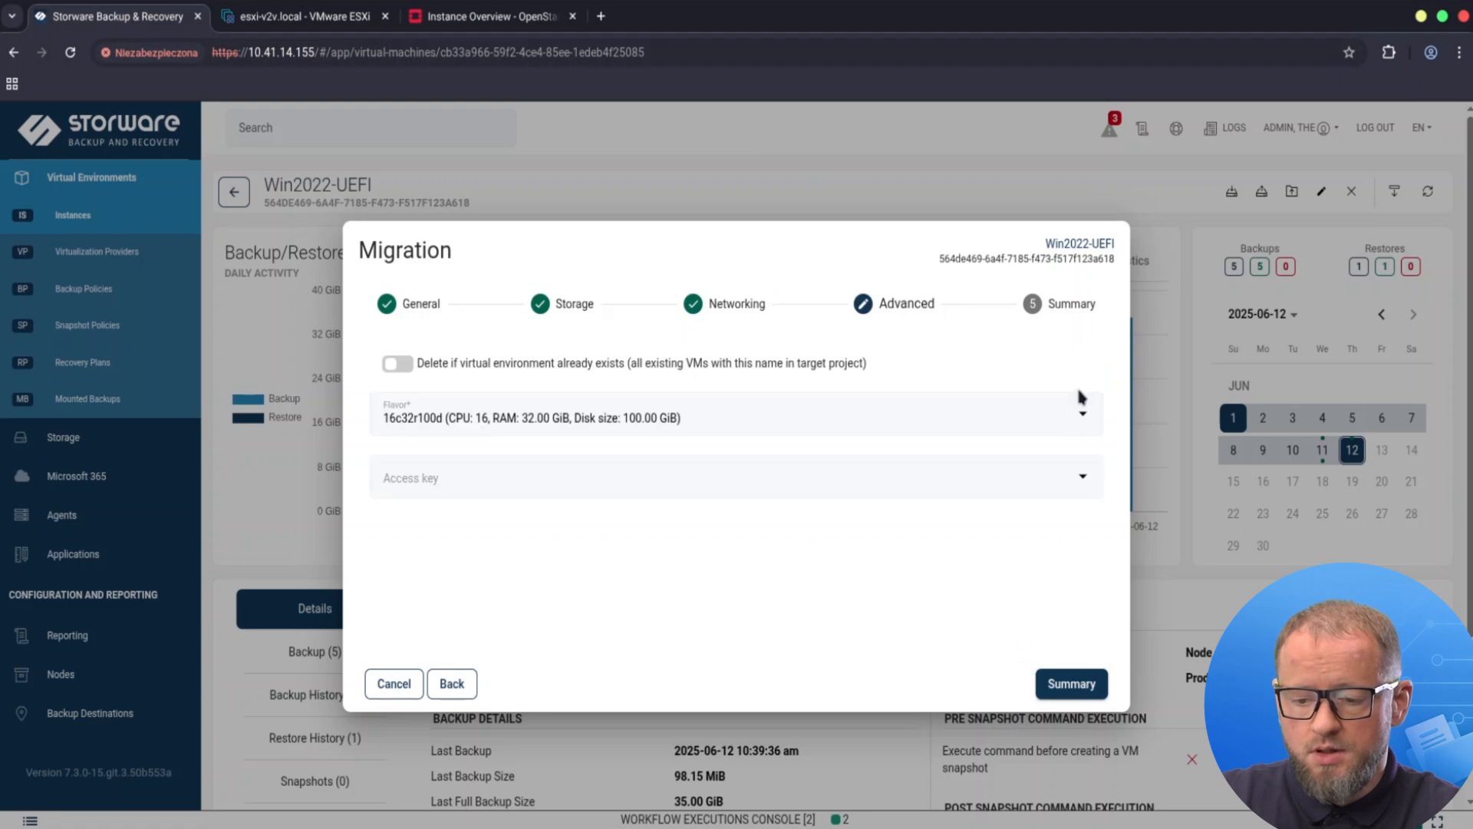
left_click(1083, 414)
scroll(798, 543, "down", 3)
scroll(798, 543, "down", 5)
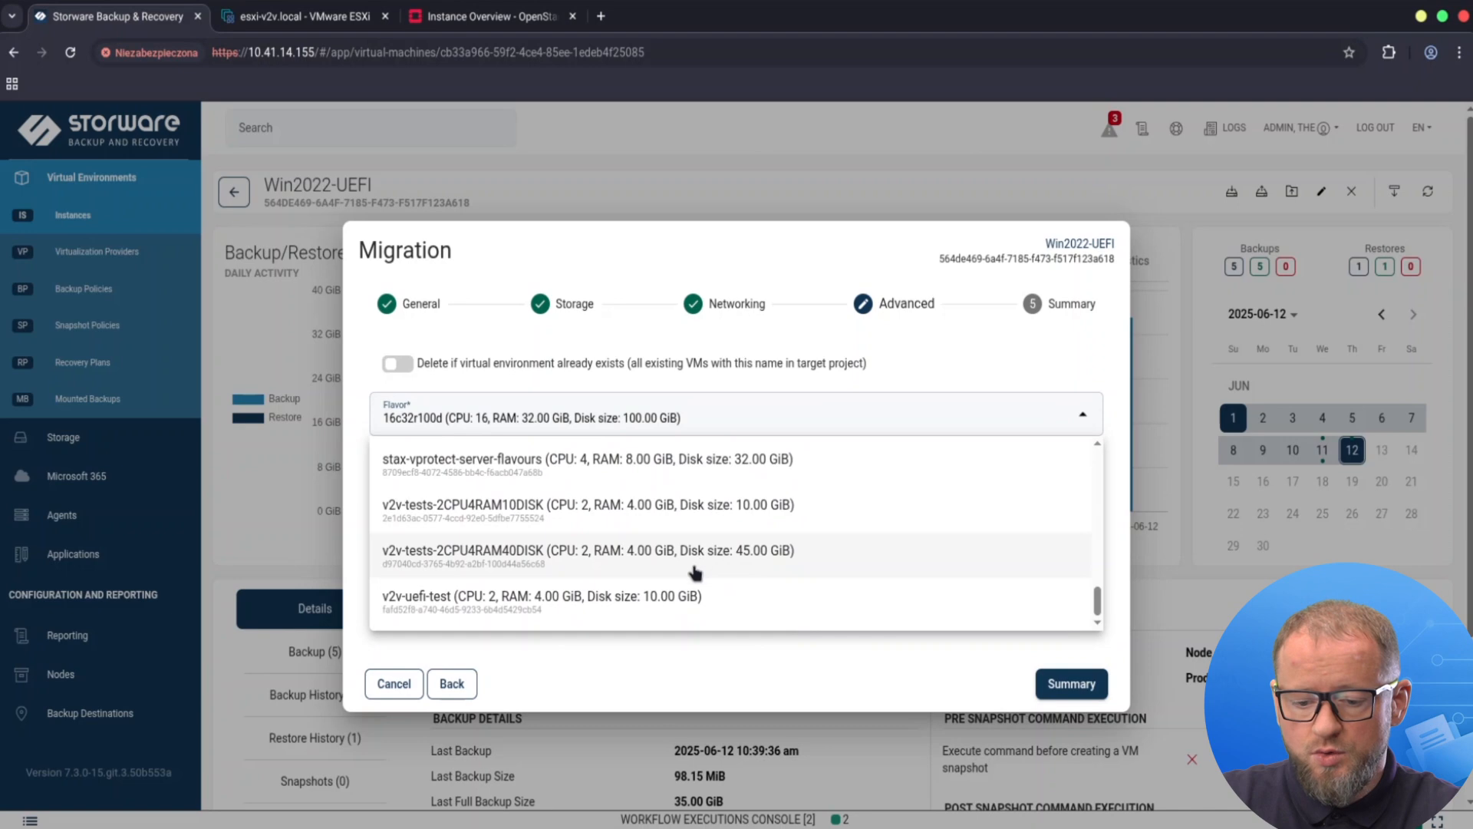
left_click(603, 597)
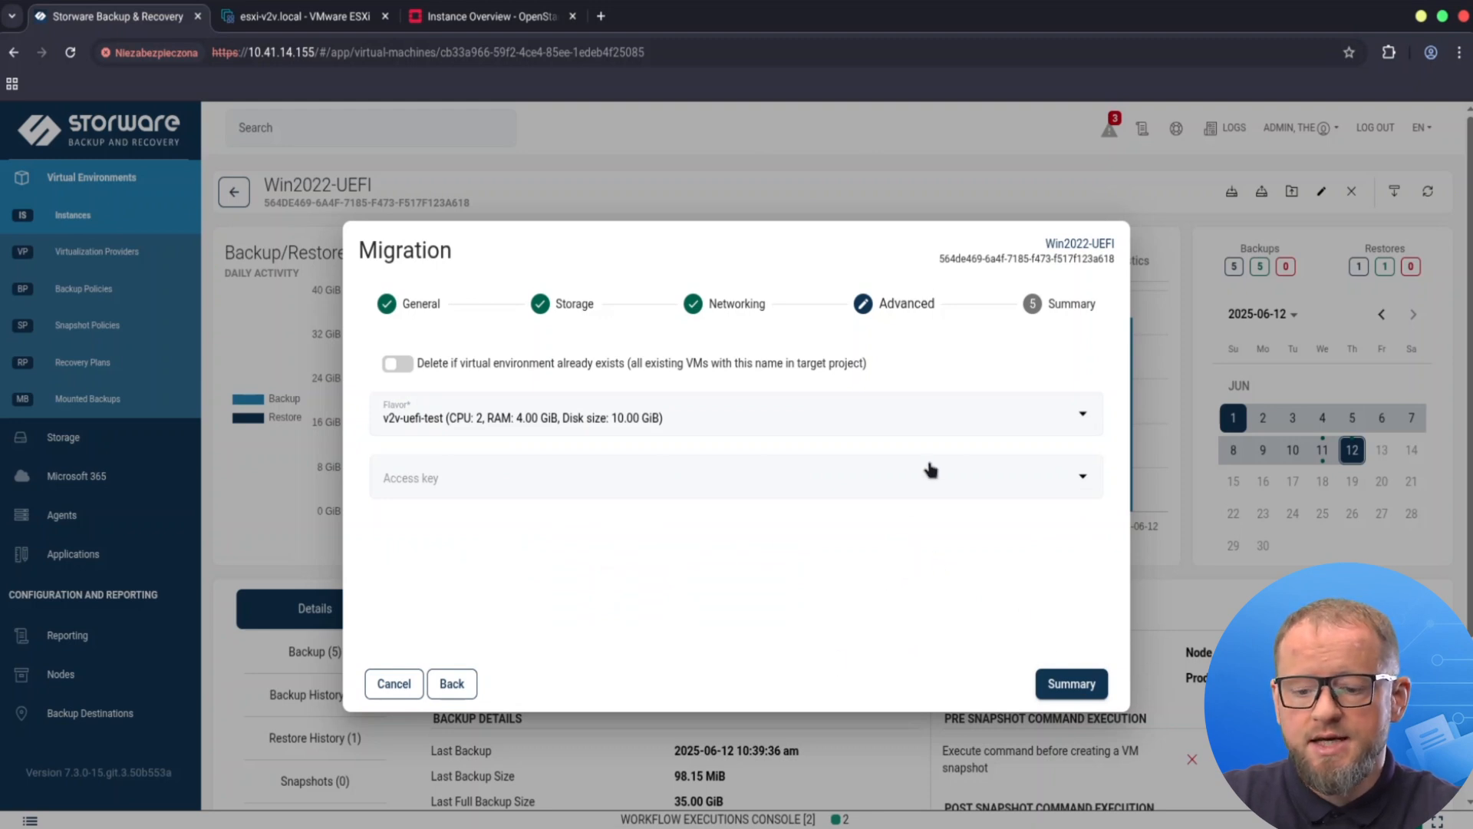
left_click(954, 482)
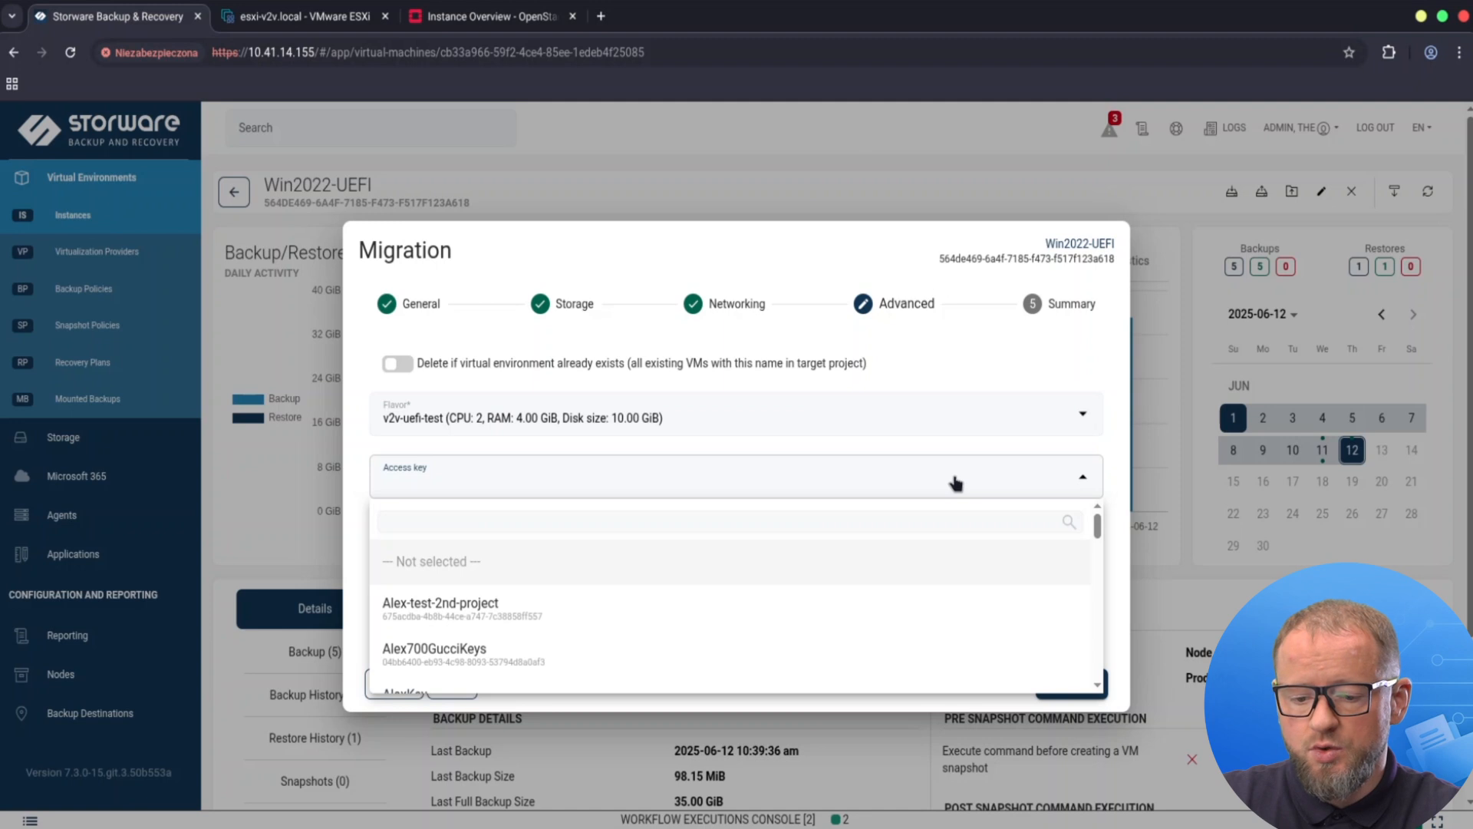
left_click(1002, 345)
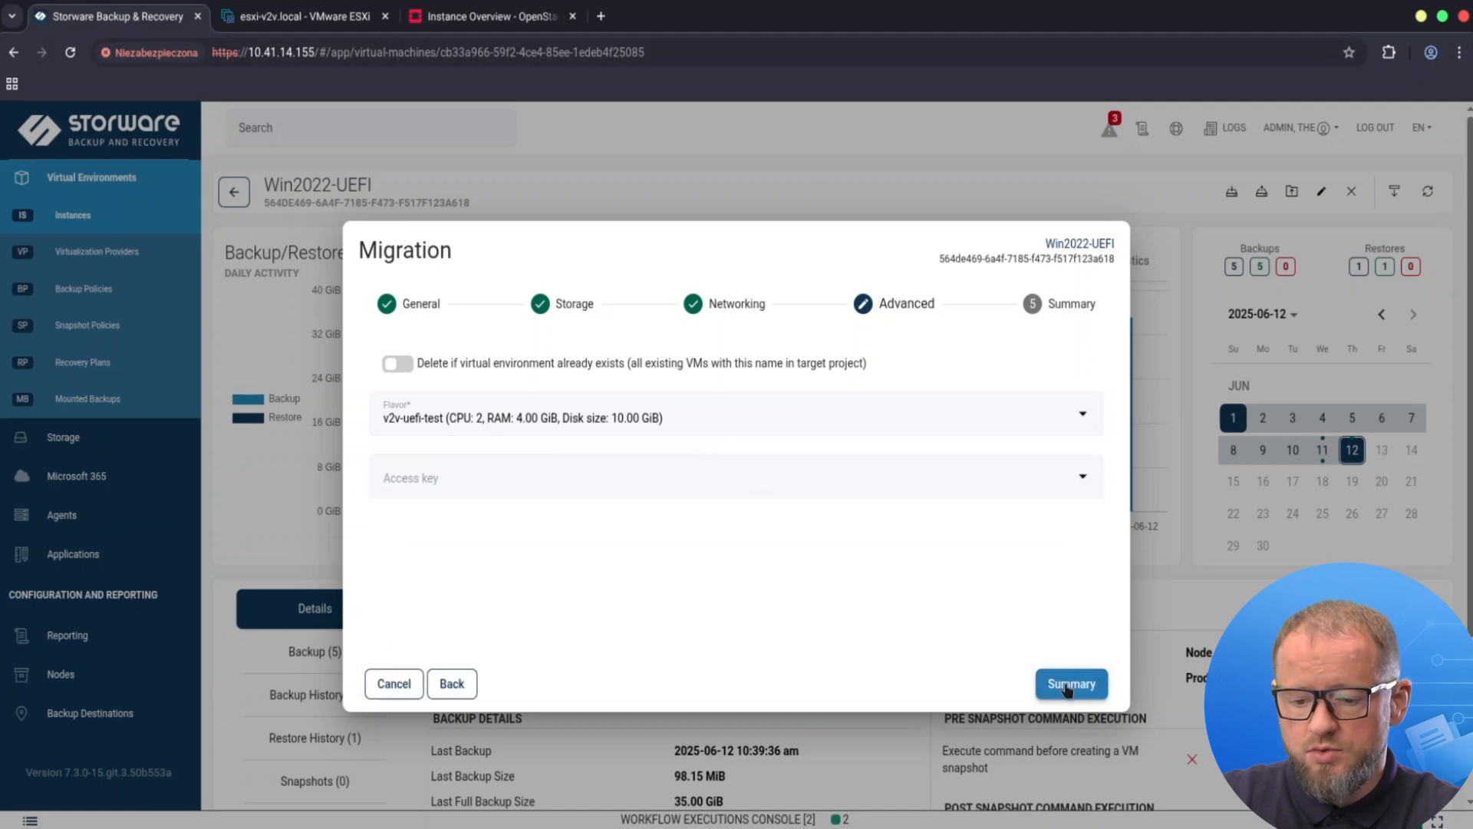
left_click(1066, 686)
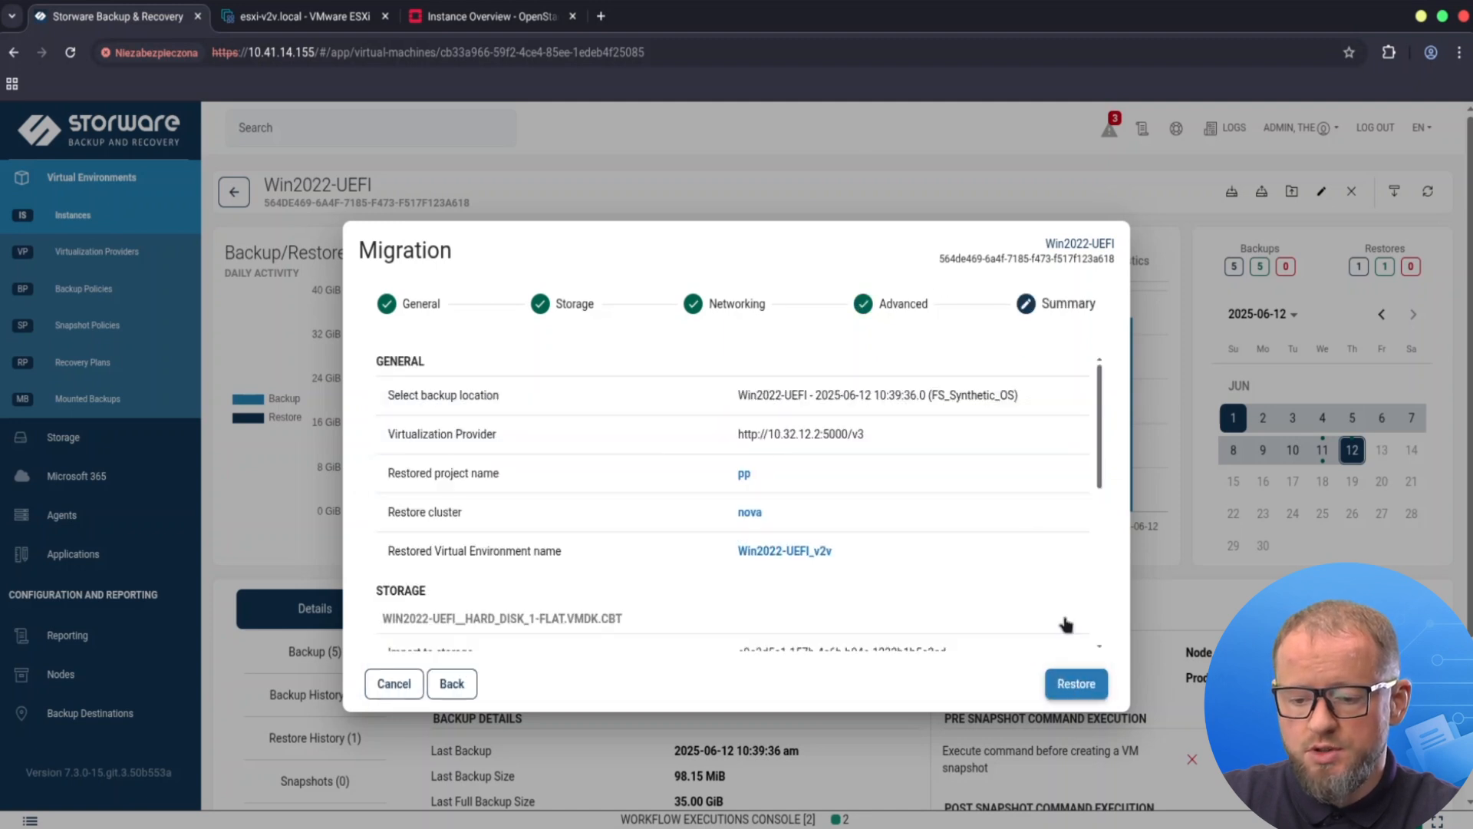
Submit the migration restore, watch it finish in Workflow Executions, then reload the OpenStack project overview.
scroll(1021, 522, "down", 3)
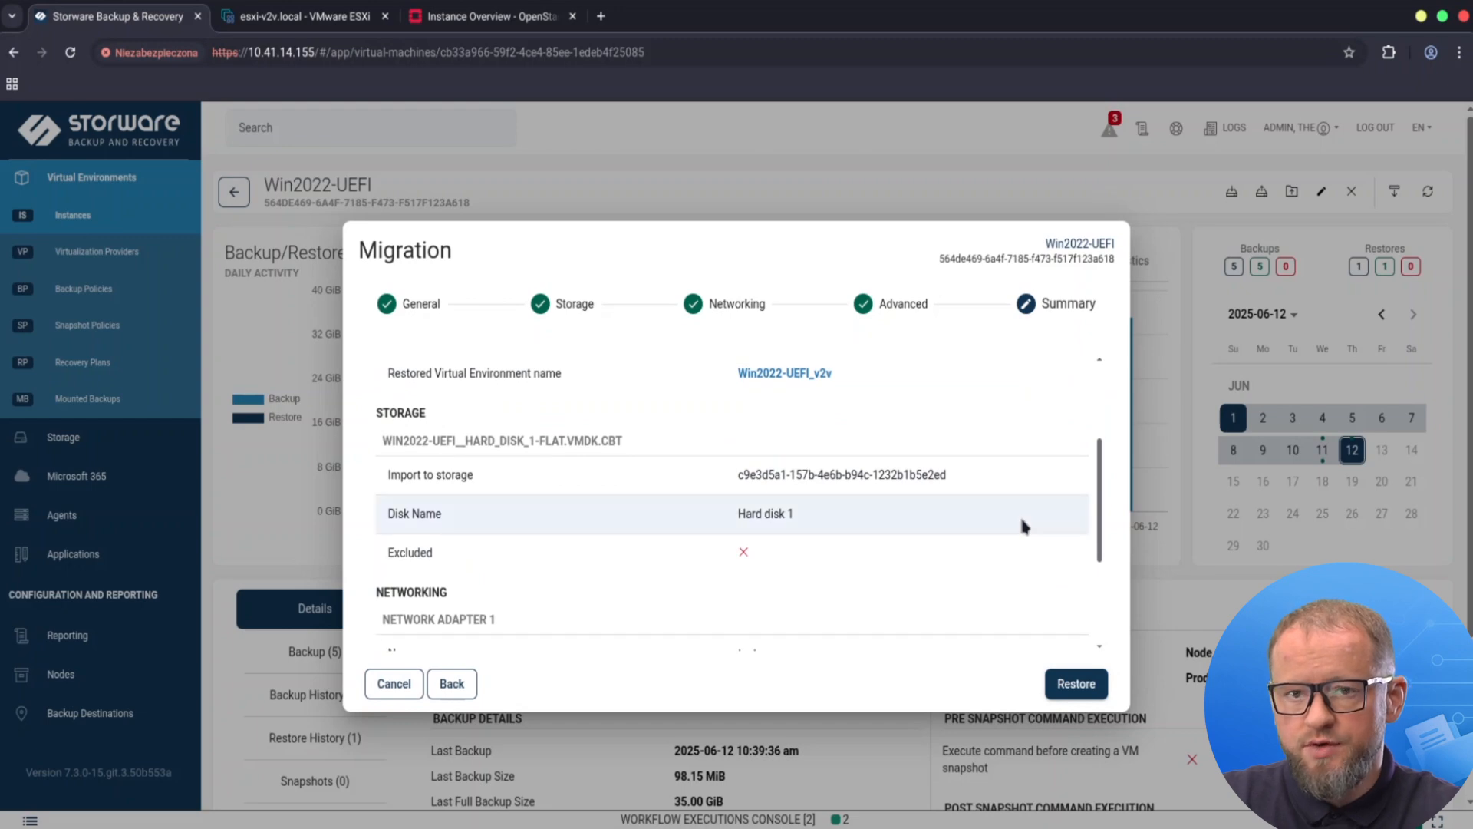
scroll(1023, 526, "down", 3)
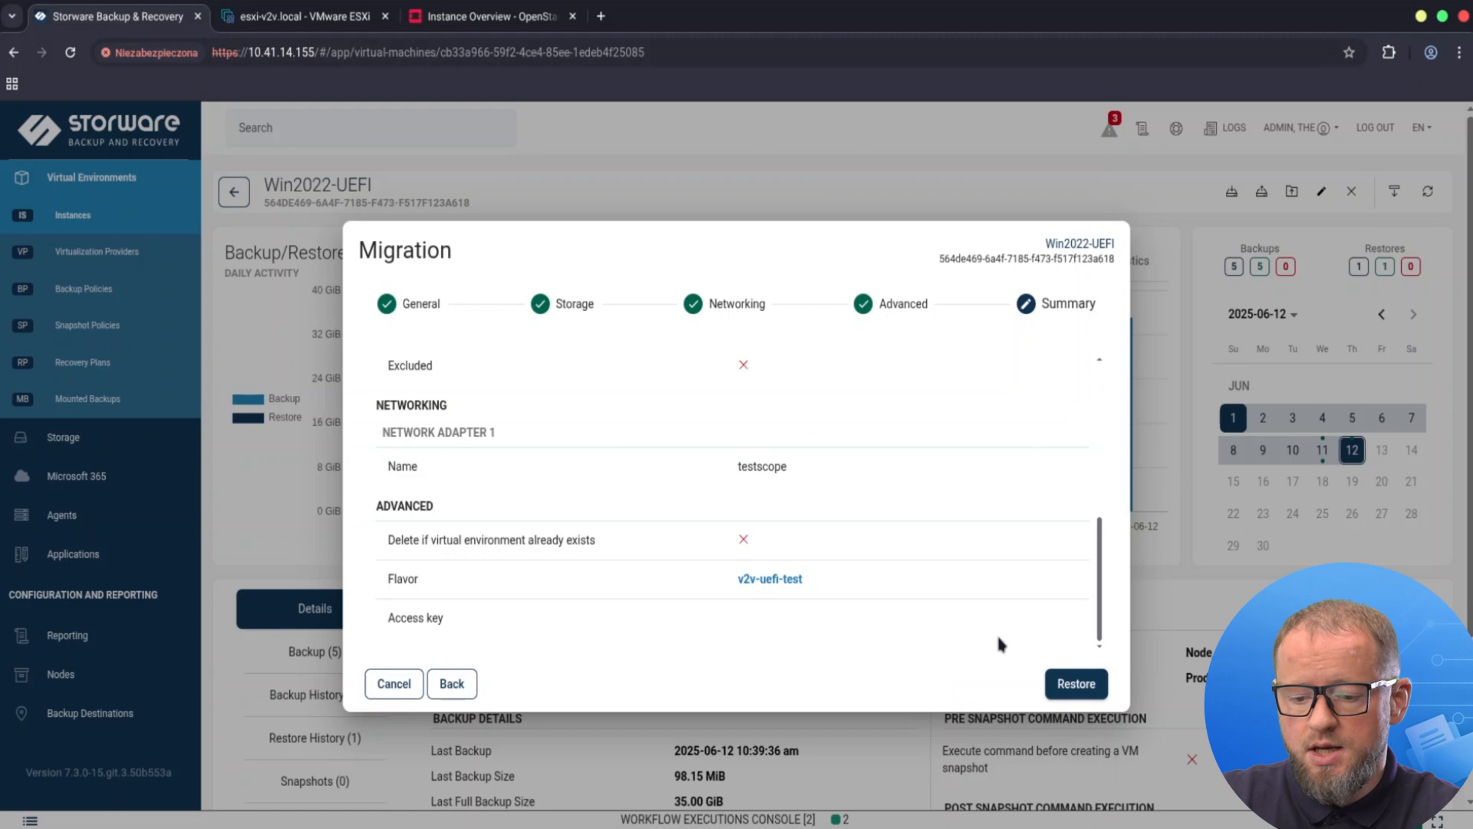
left_click(1075, 685)
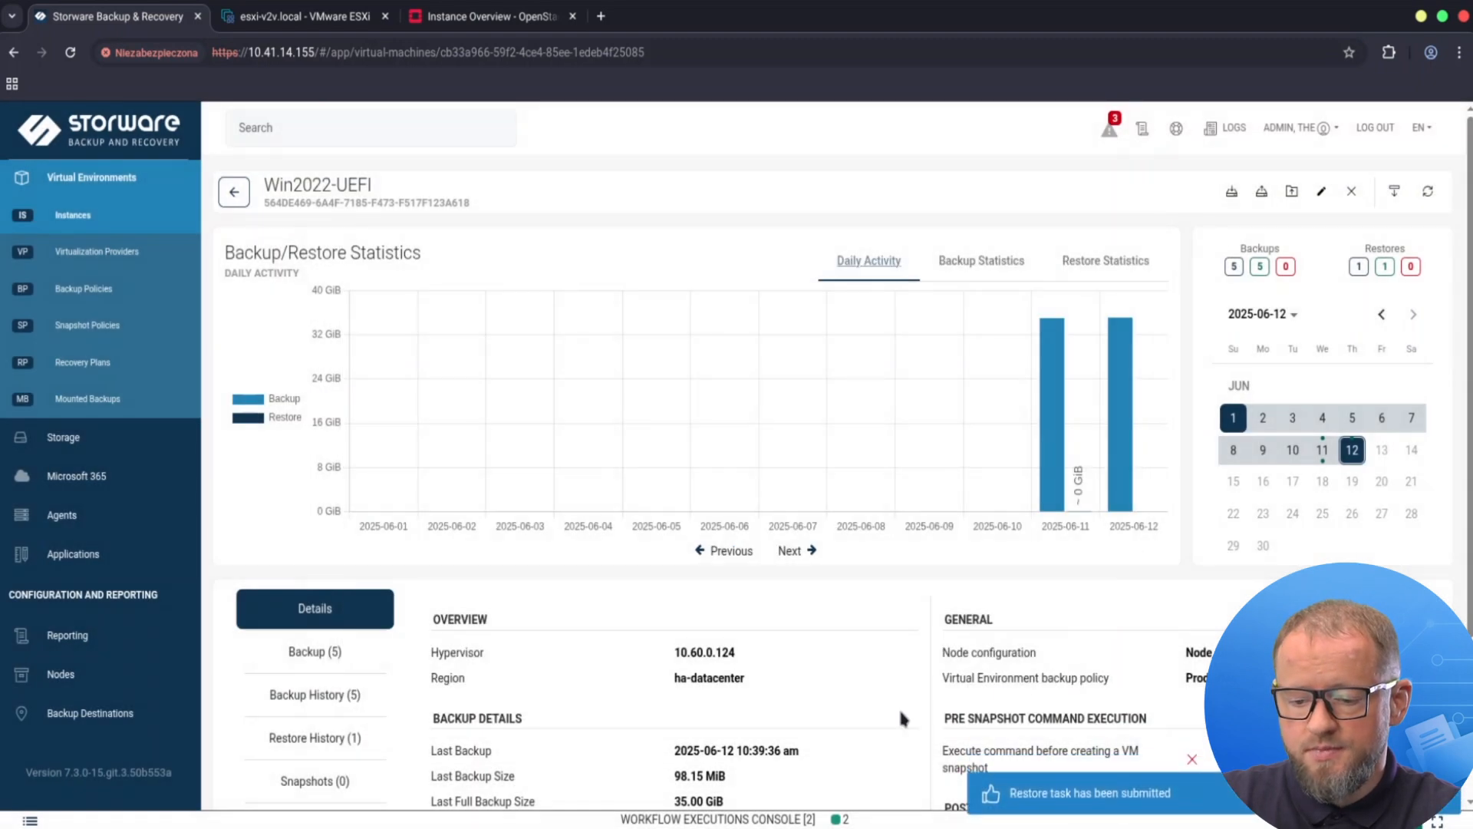
left_click(778, 817)
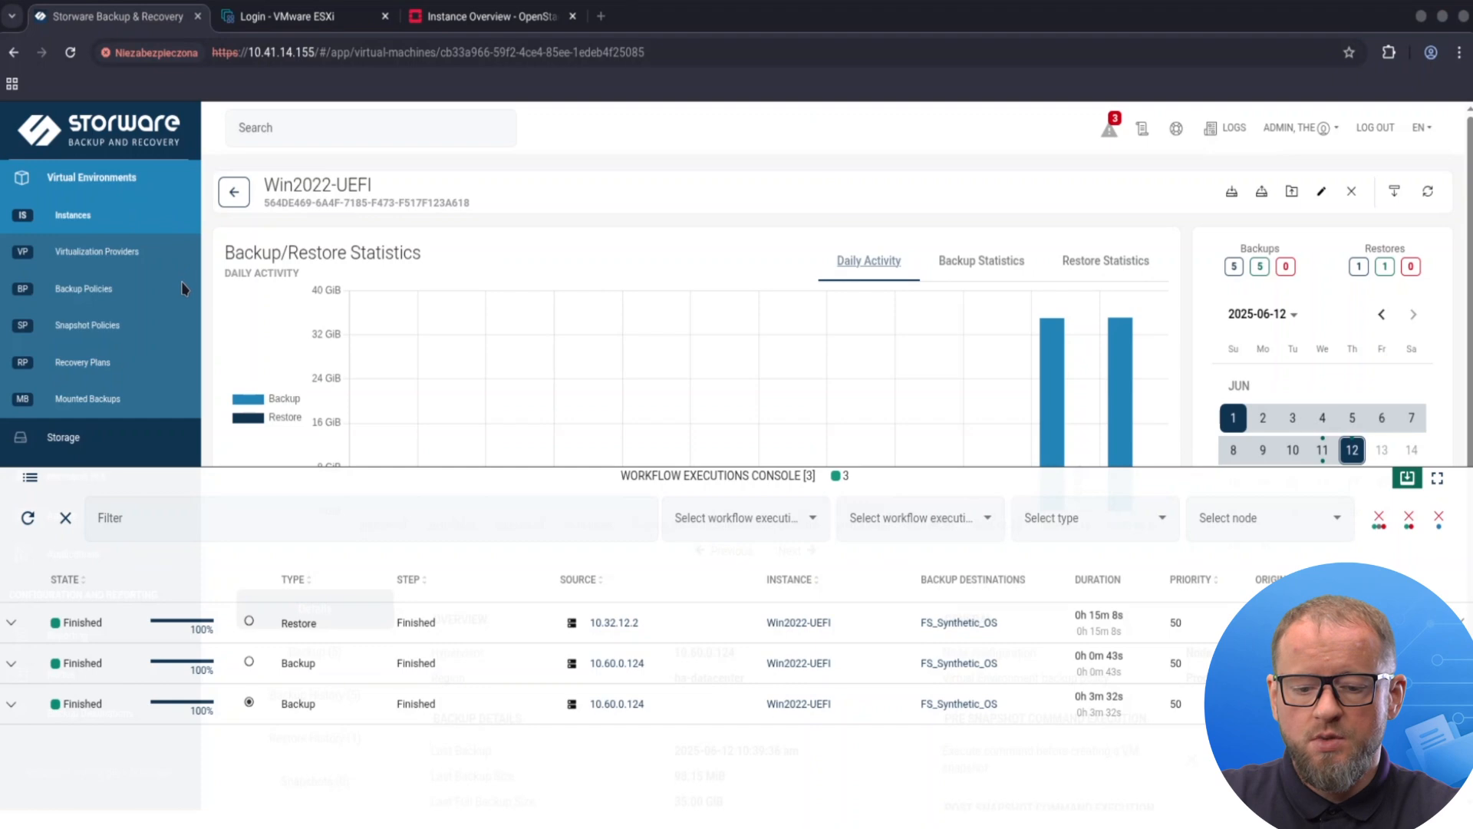
left_click(512, 17)
left_click(75, 124)
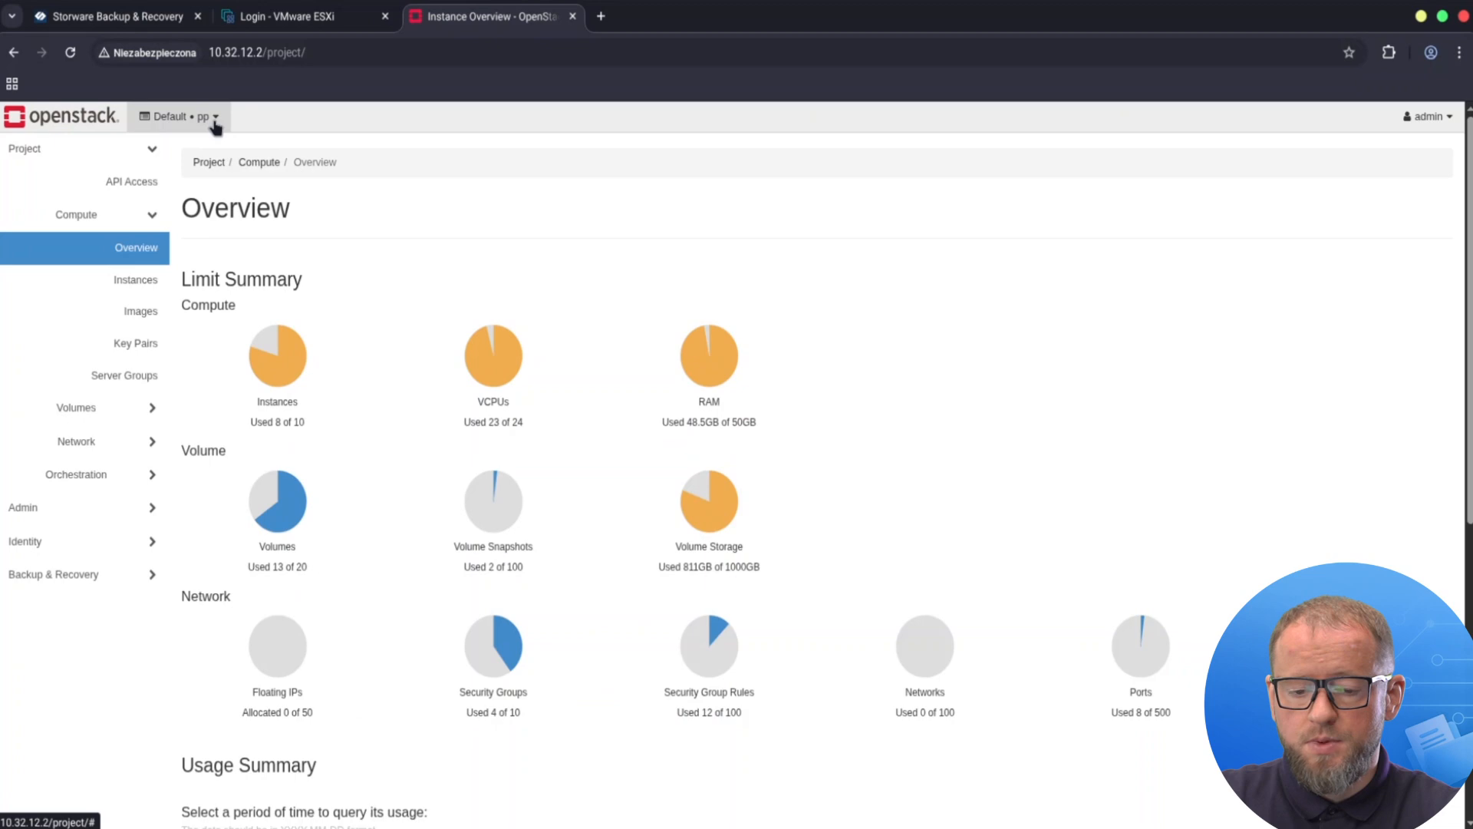
Open the Win2022-UEFI_v2v instance from Compute > Instances and connect to its console.
left_click(135, 281)
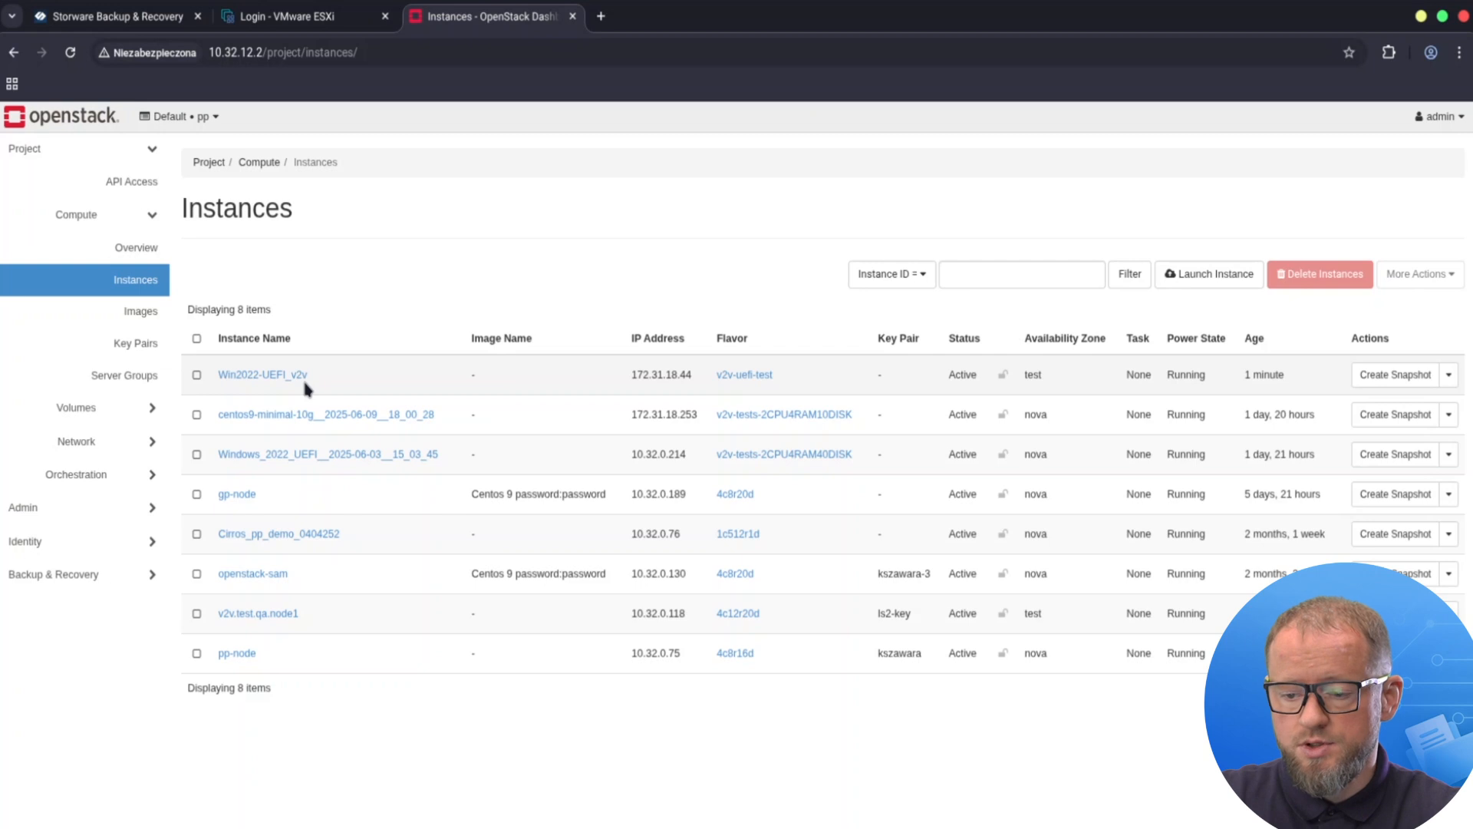
left_click(284, 376)
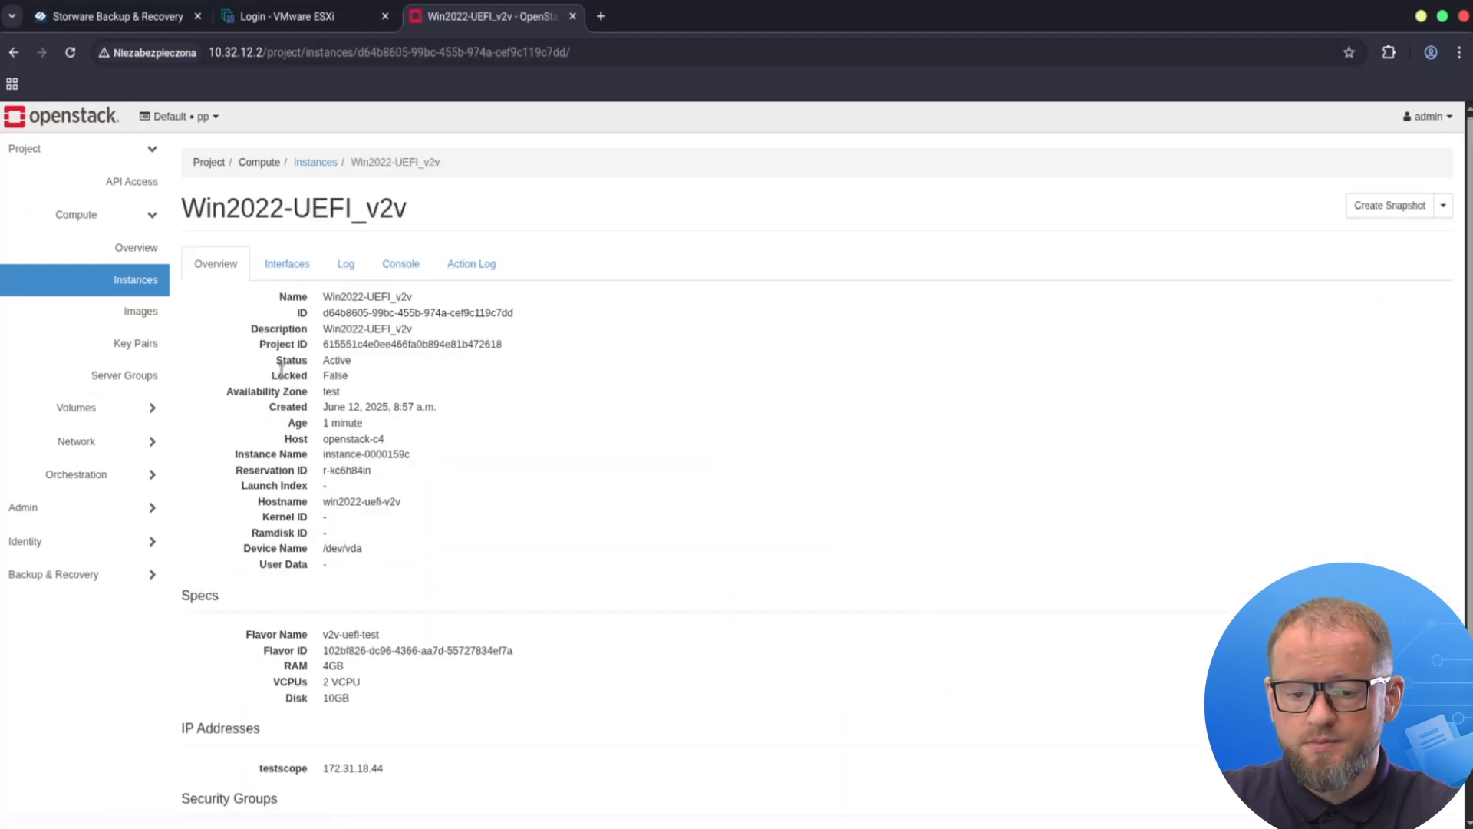
left_click(405, 265)
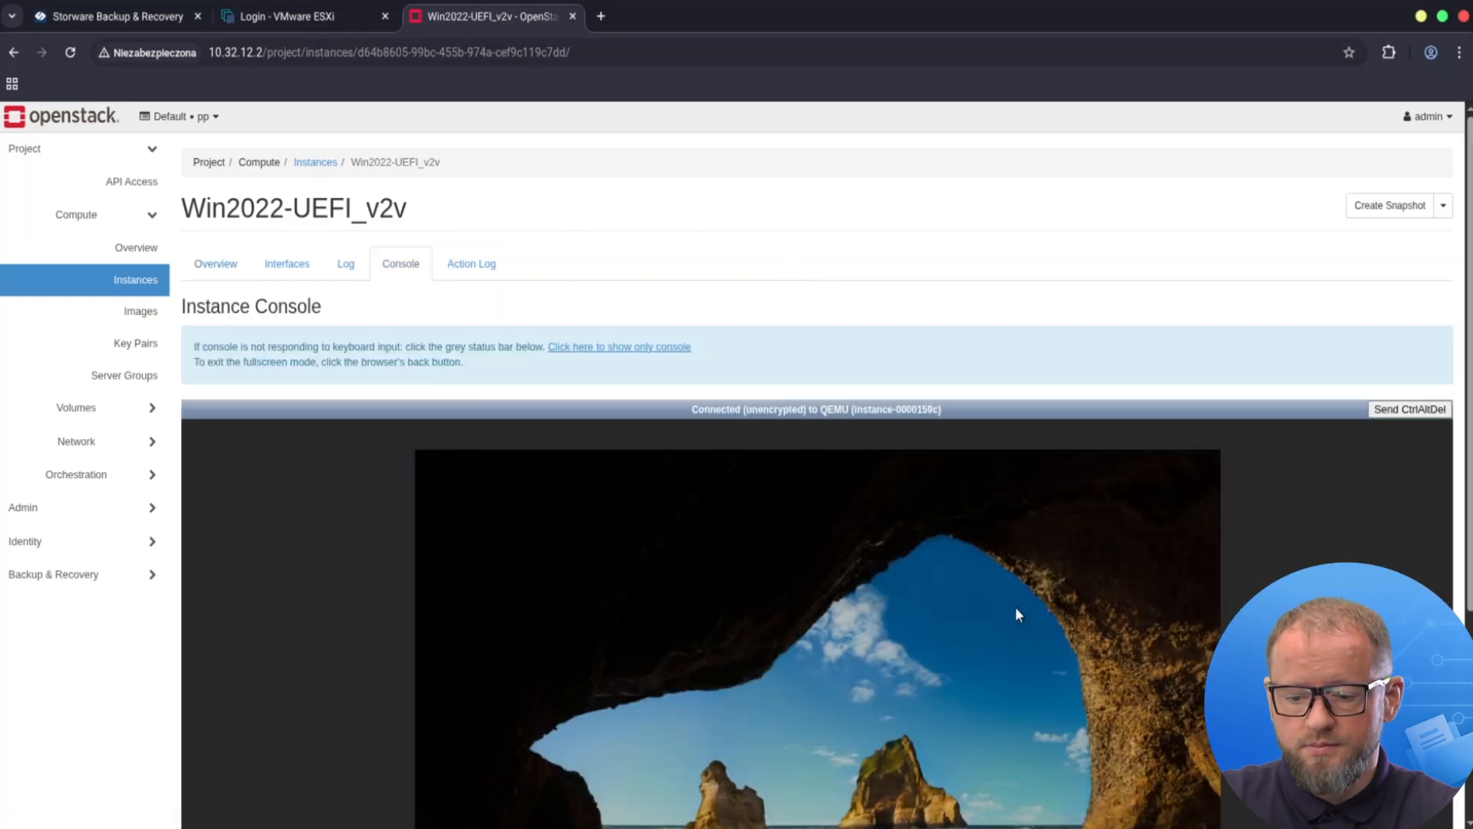
Sign in to the migrated guest with the Administrator password and open New Text Document showing 'Storware Academy'.
scroll(1404, 565, "down", 4)
scroll(1455, 537, "up", 1)
scroll(1278, 229, "up", 2)
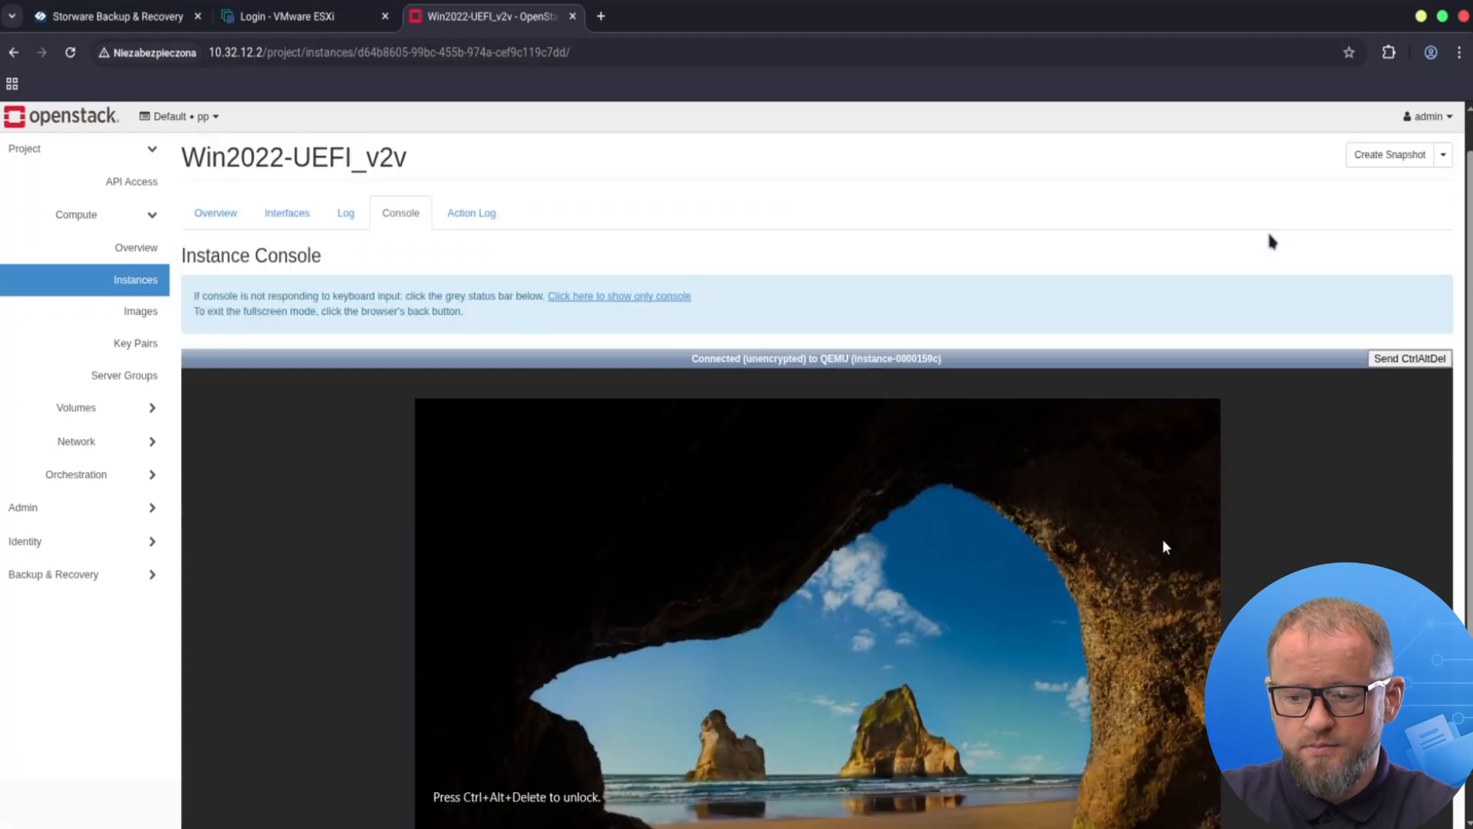
scroll(1363, 539, "down", 3)
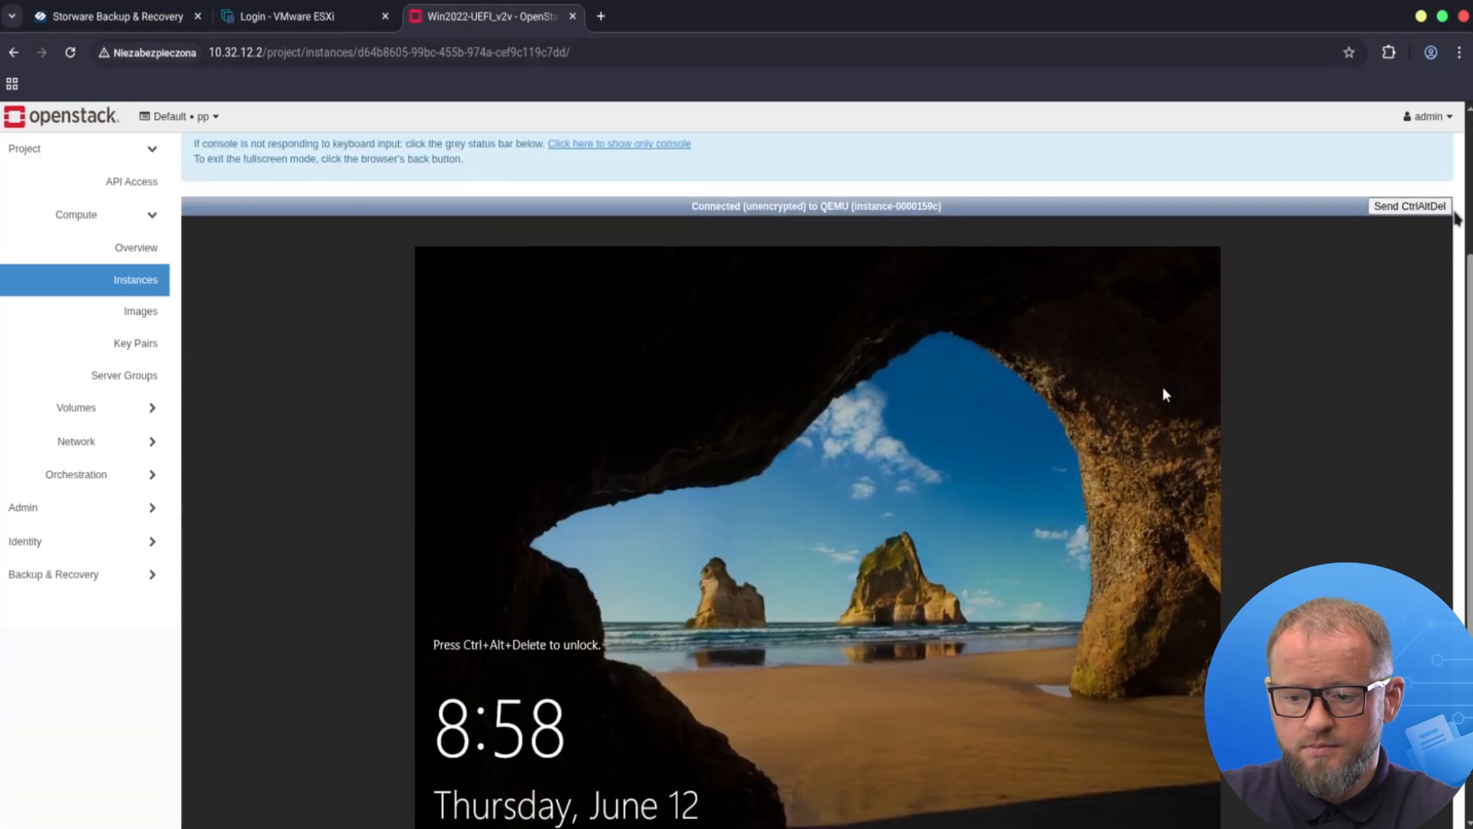
left_click(1409, 206)
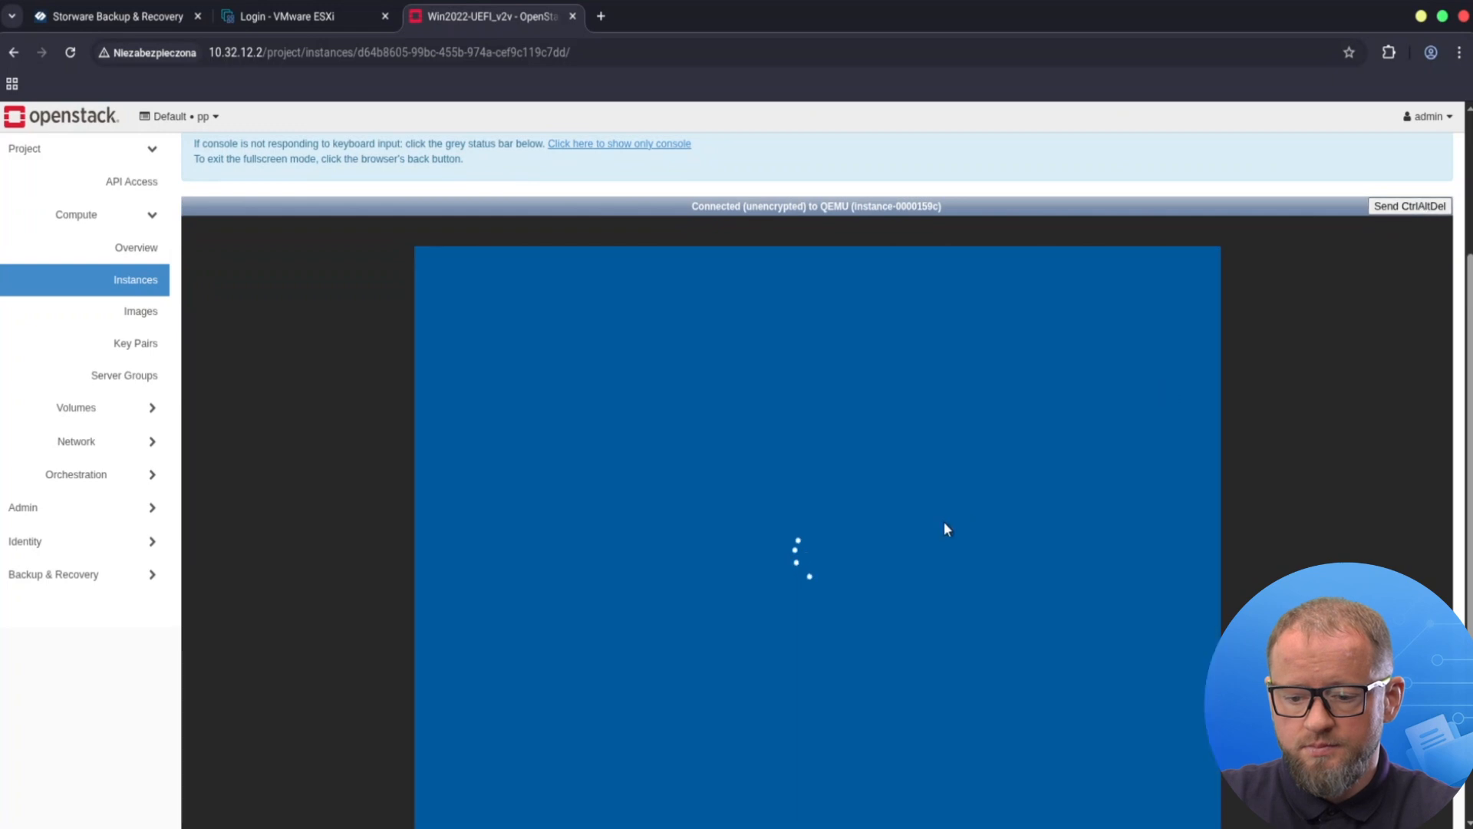
scroll(781, 652, "down", 1)
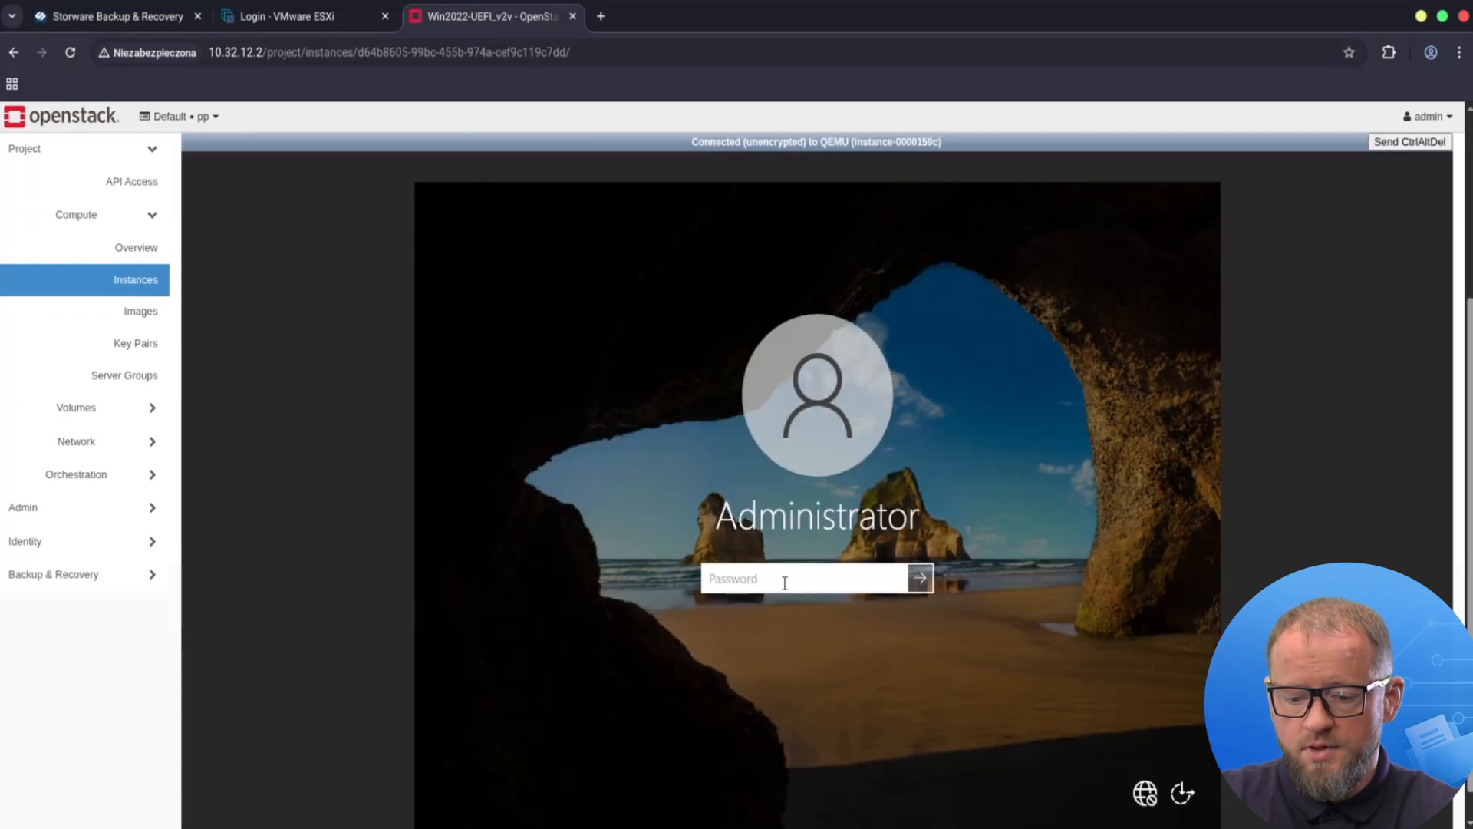
type("P")
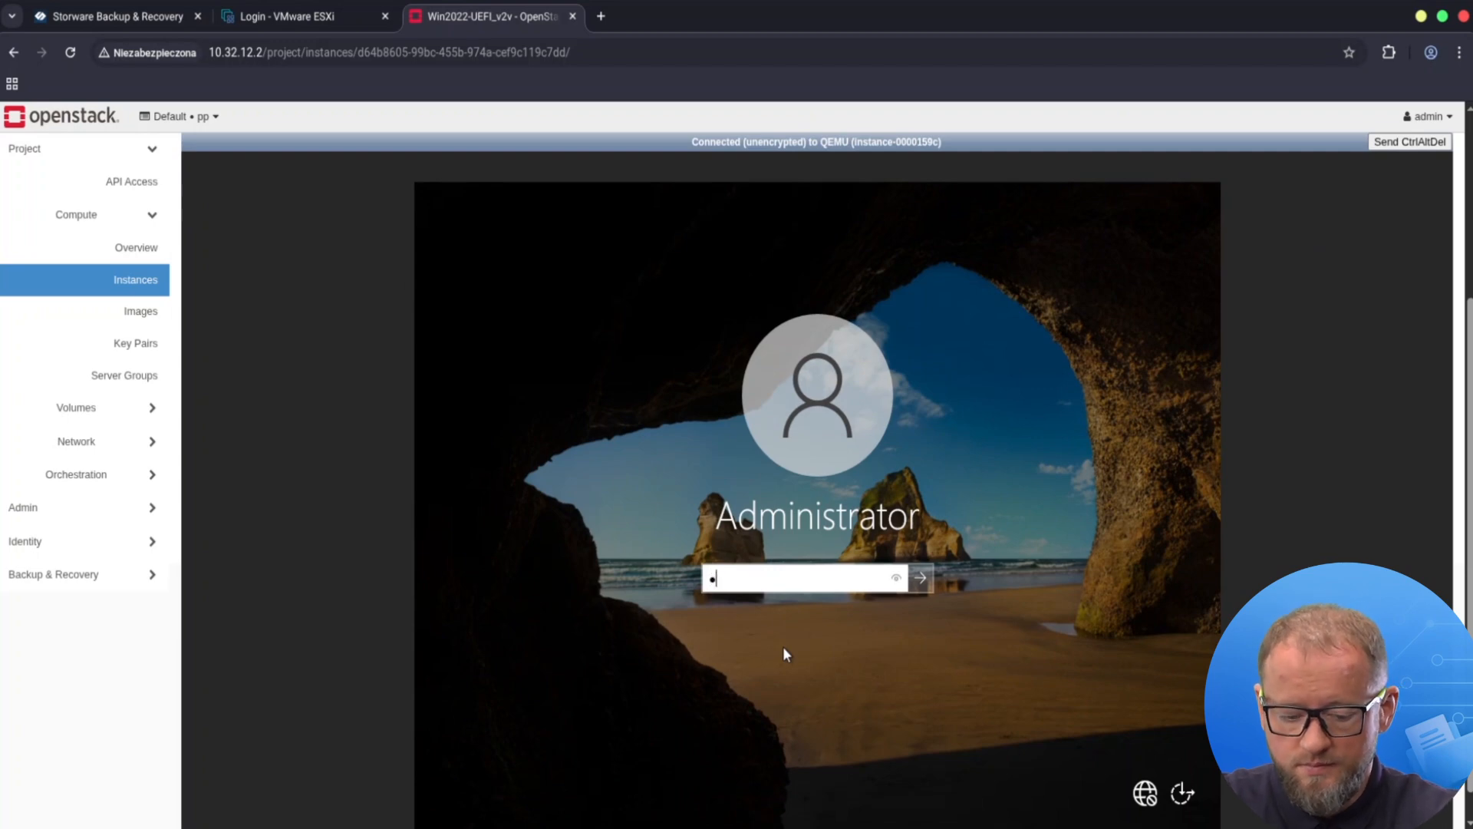
type("assword1")
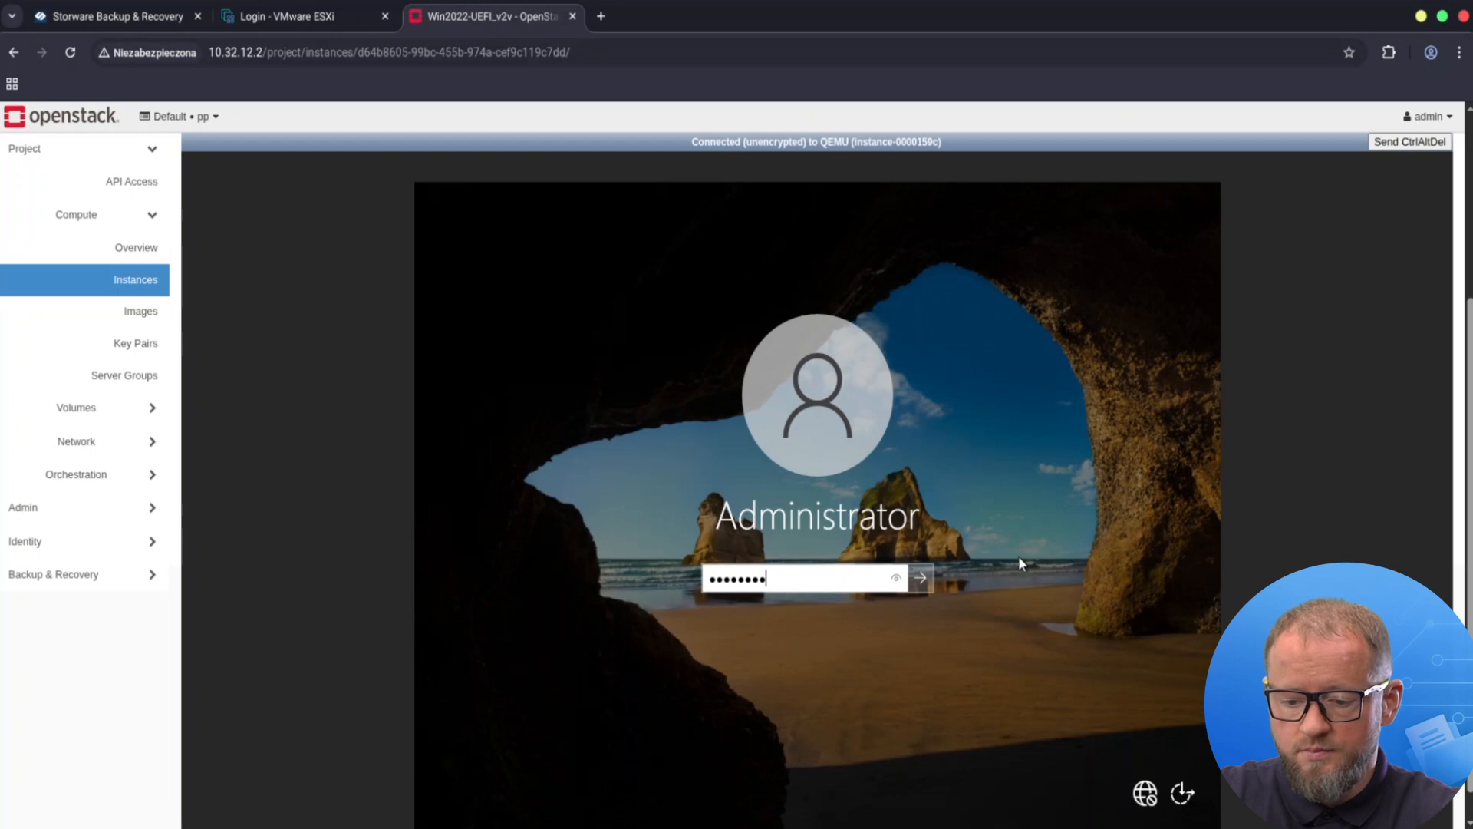
left_click(922, 578)
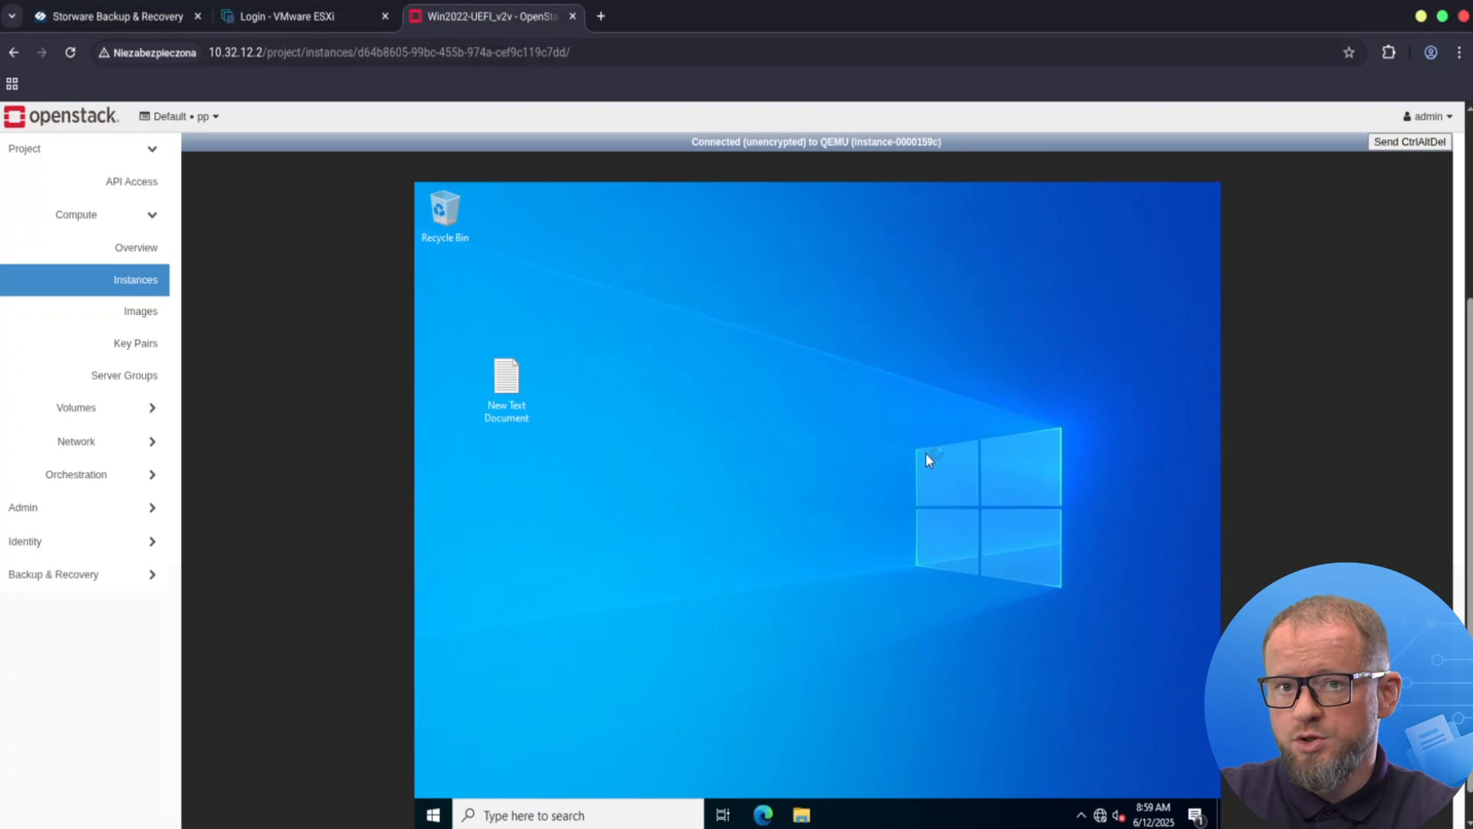
double_click(500, 381)
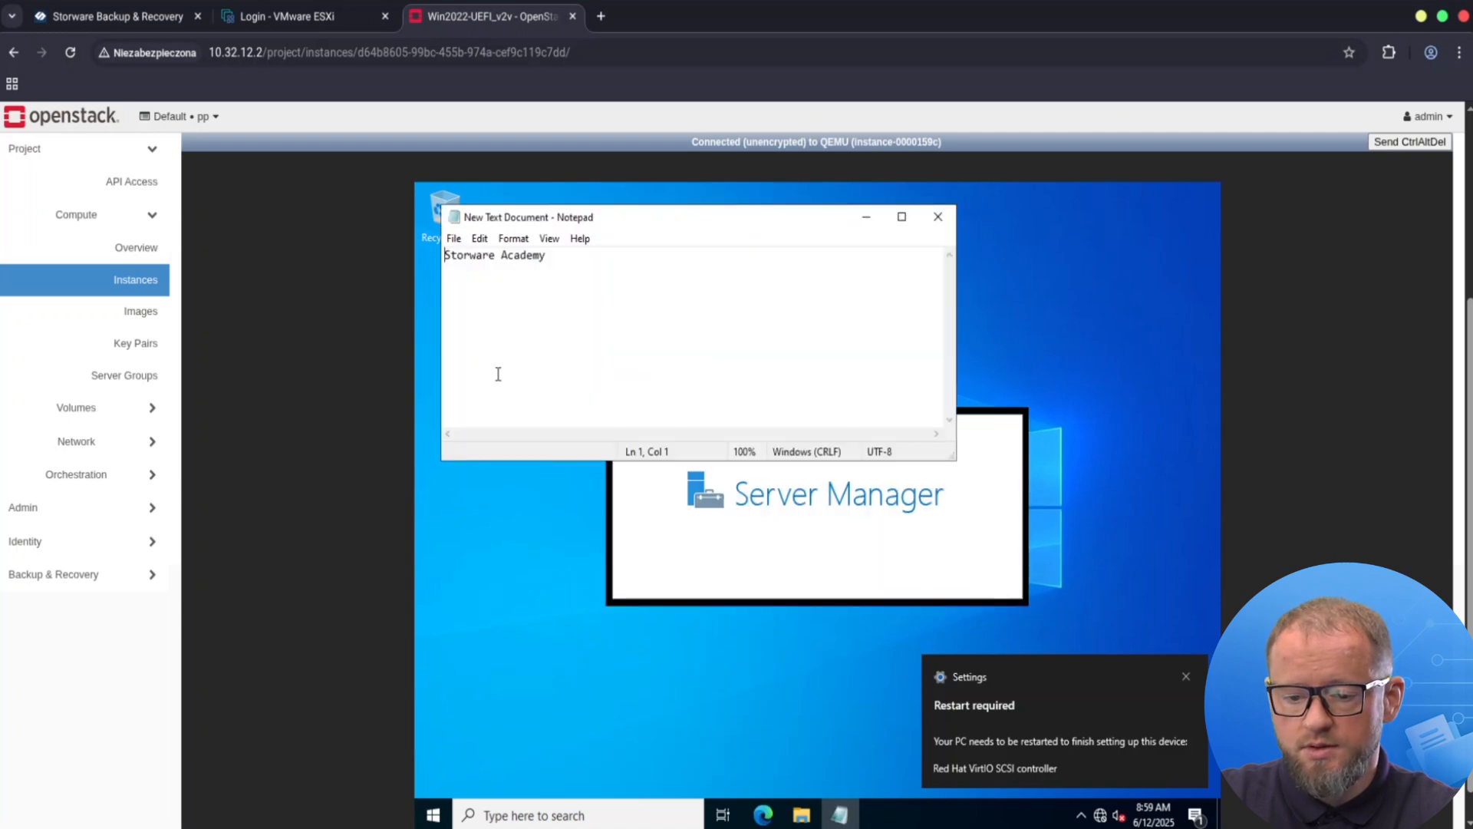